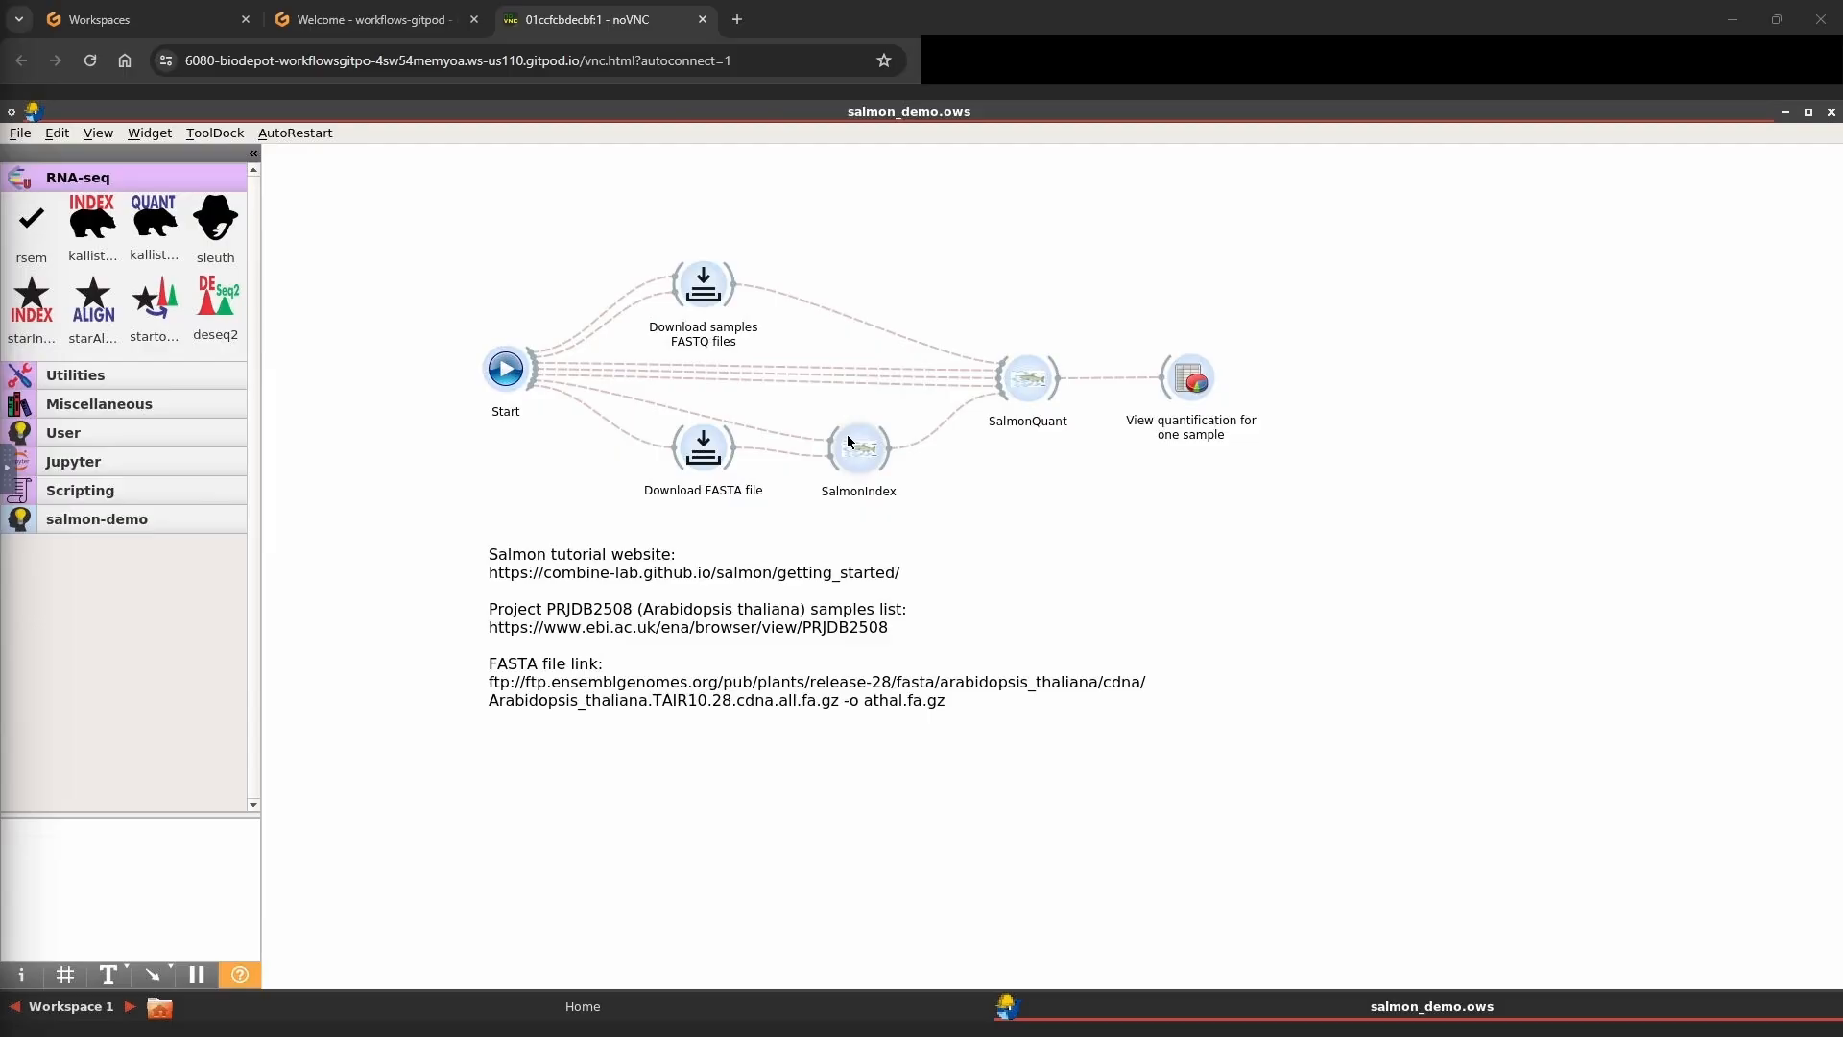
- Examine the number-of-threads setting in the optional entries of the SalmonIndex and SalmonQuant widgets
double_click(848, 444)
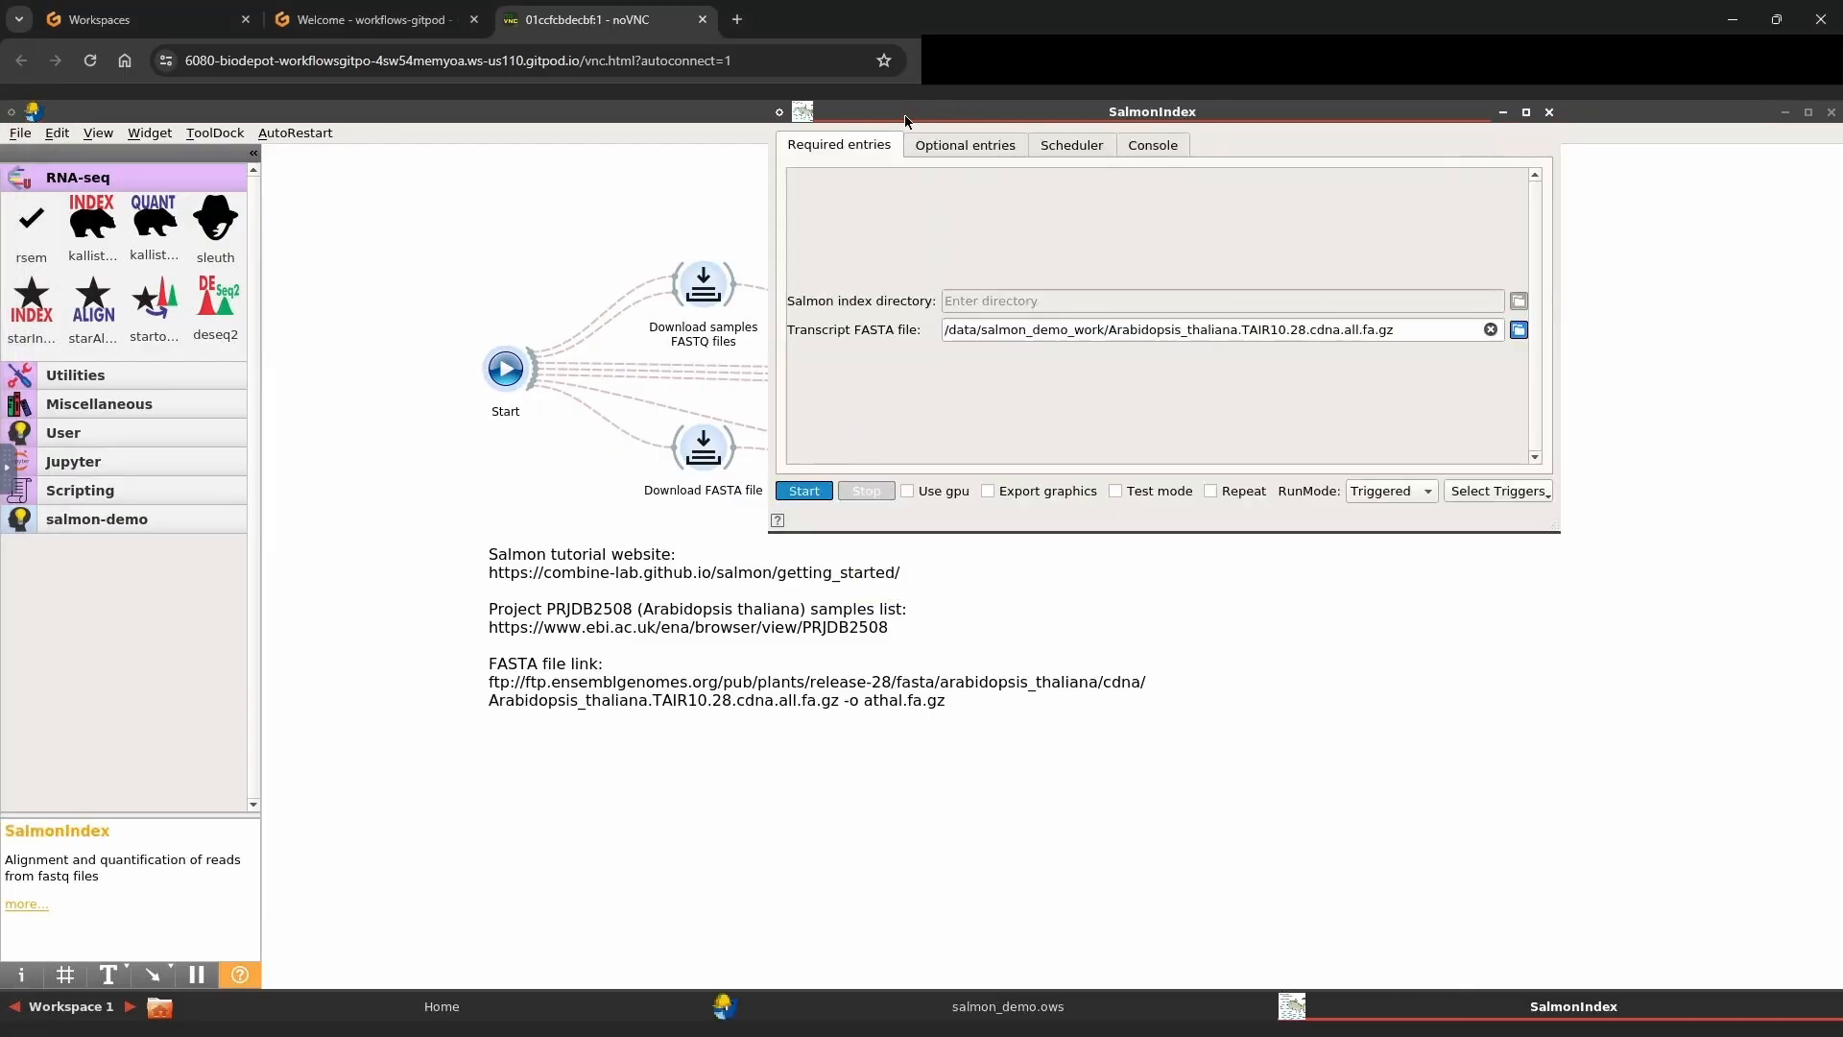
drag(905, 120, 585, 223)
click(645, 248)
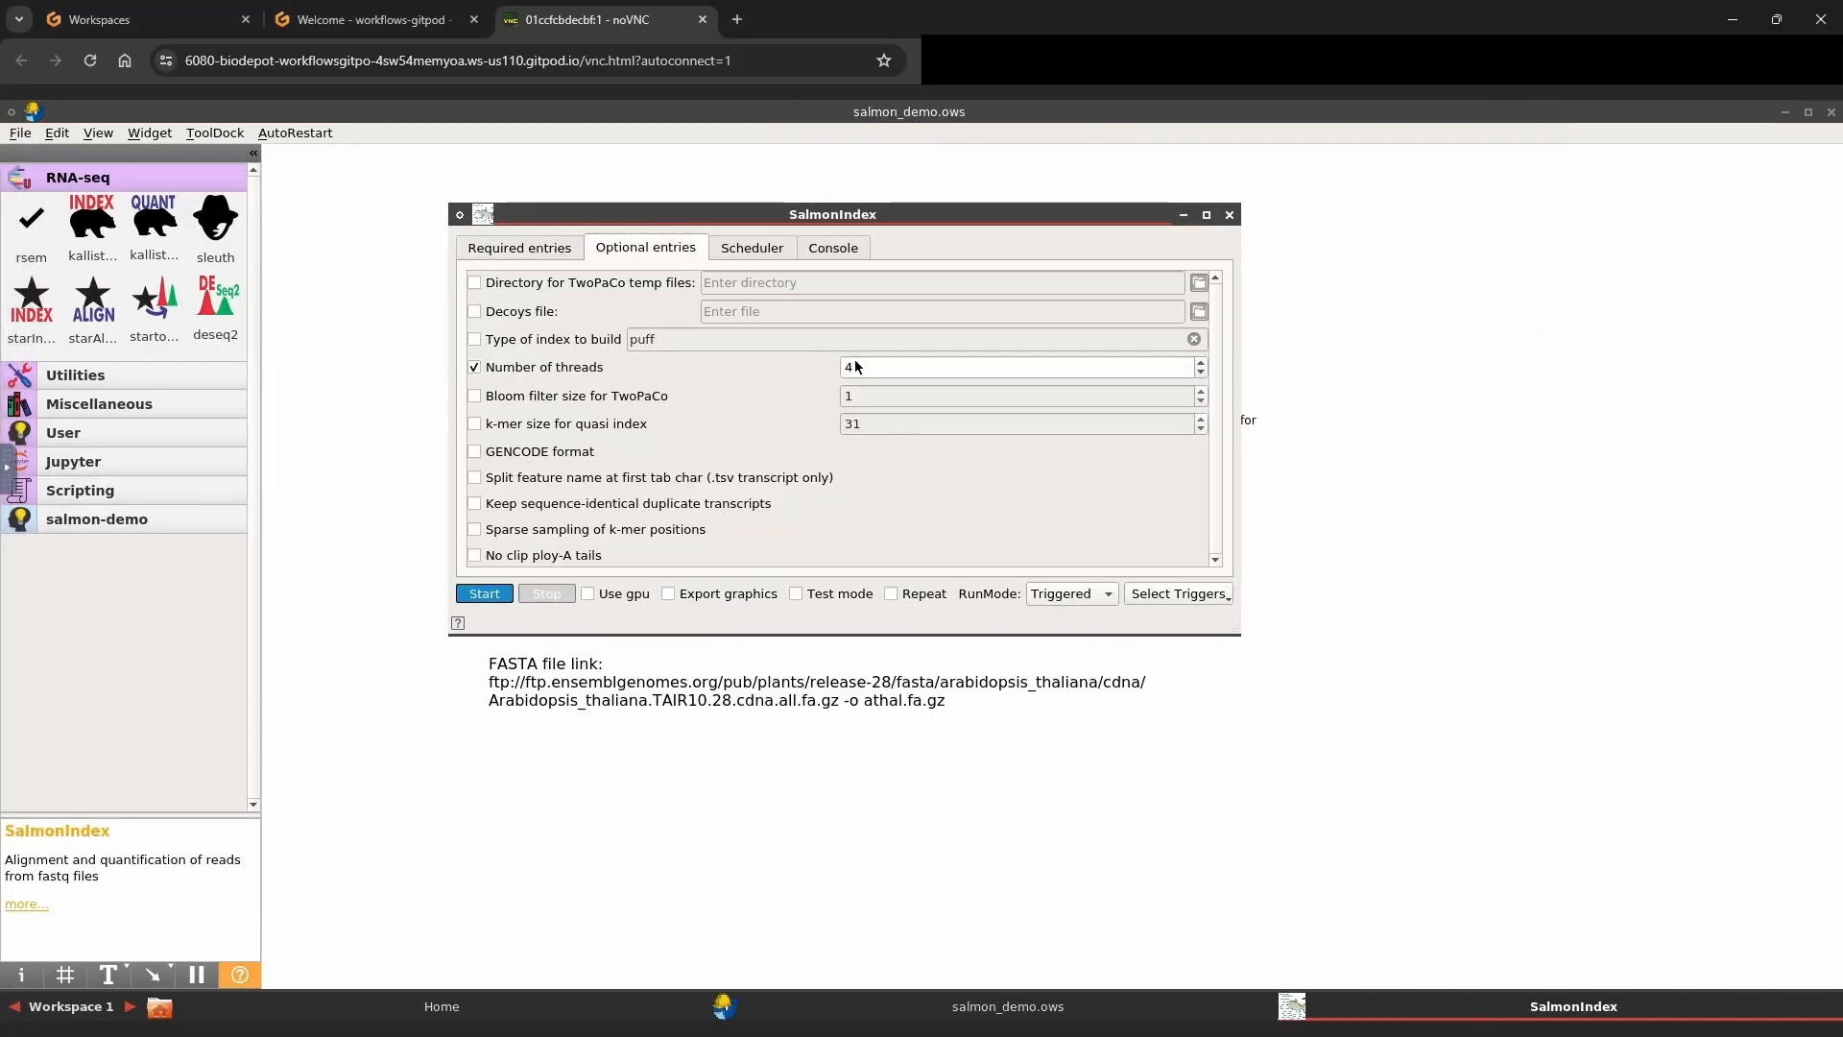
click(1332, 442)
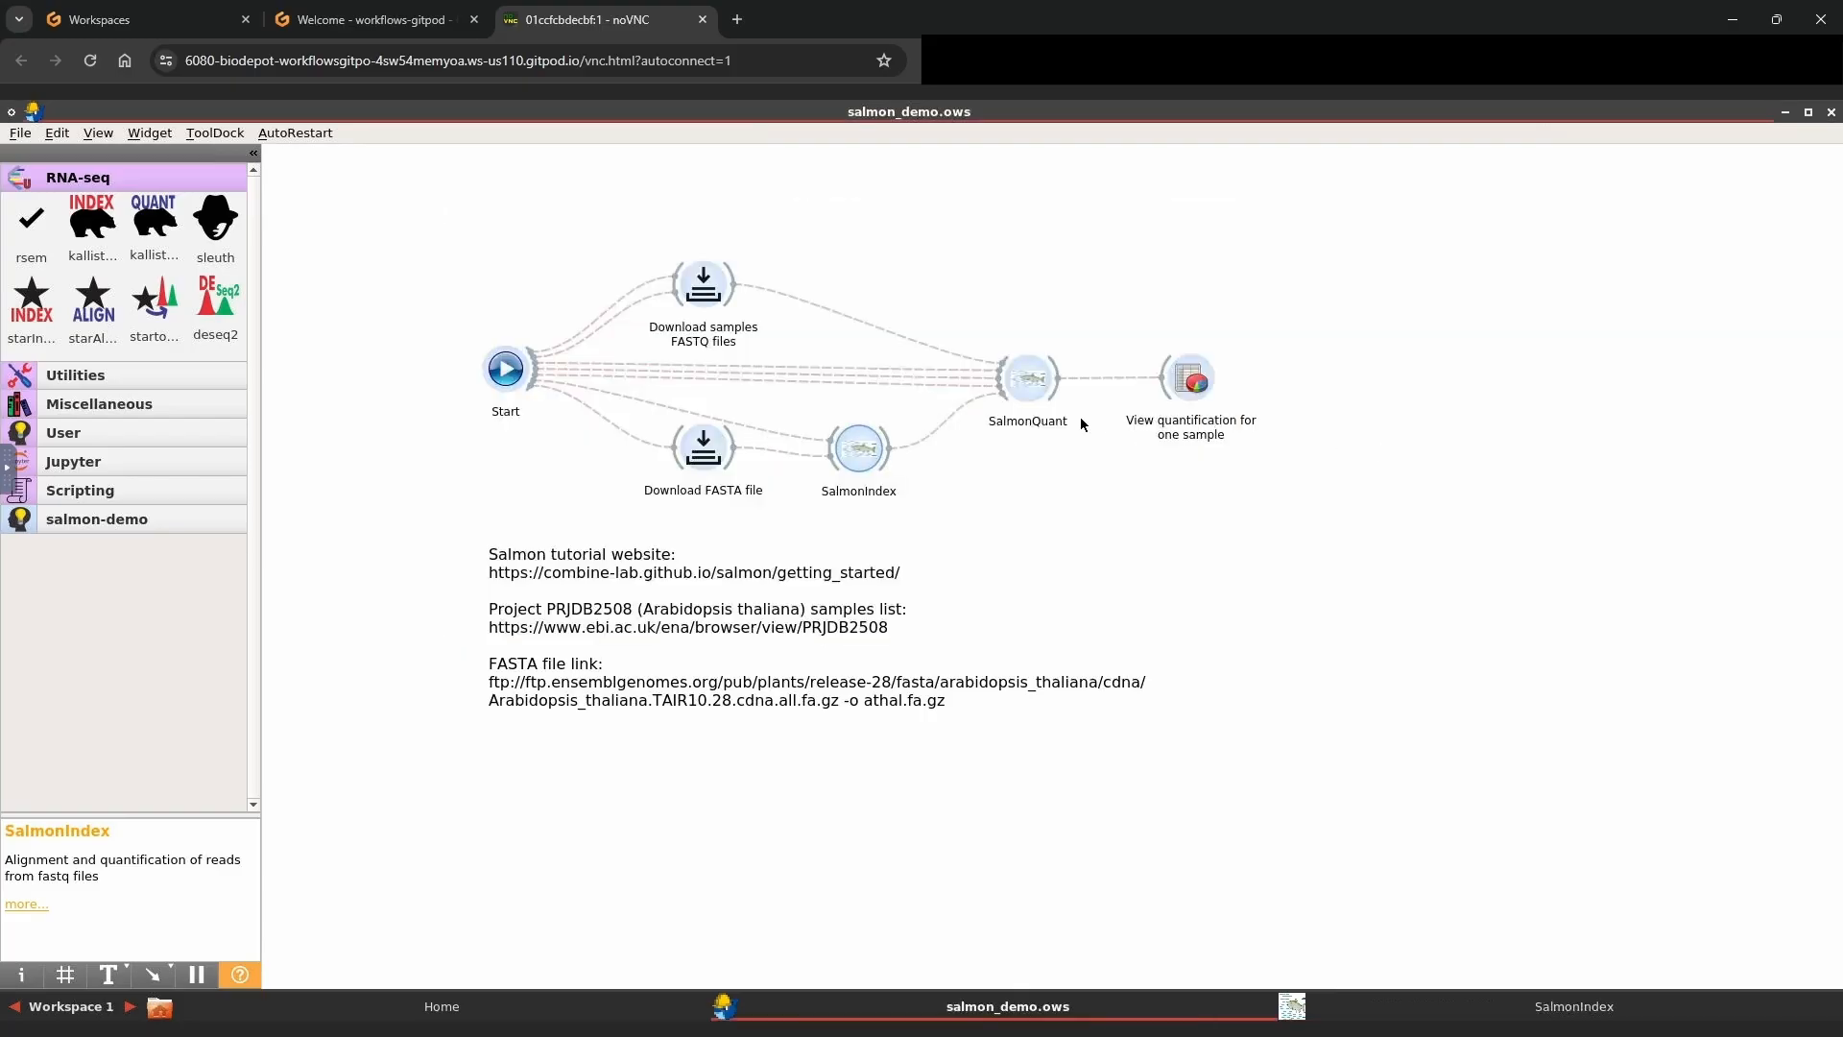
double_click(1017, 375)
click(757, 316)
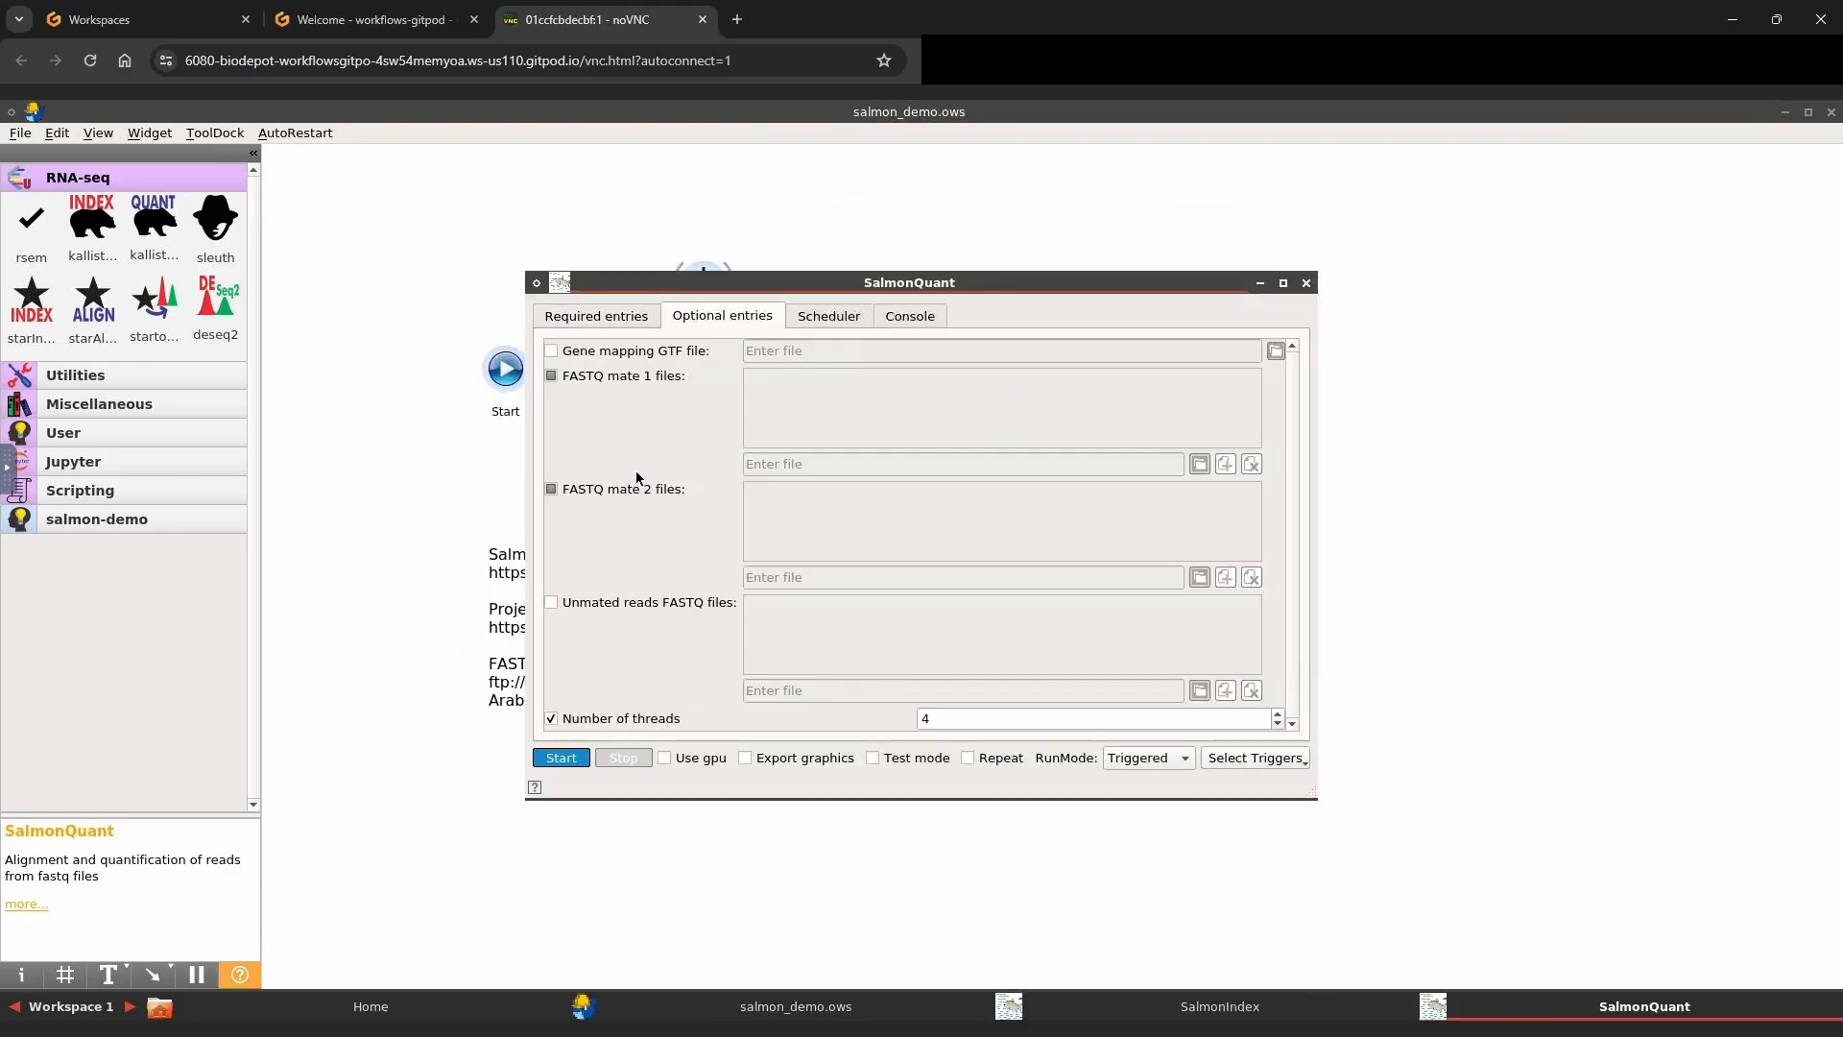
click(919, 718)
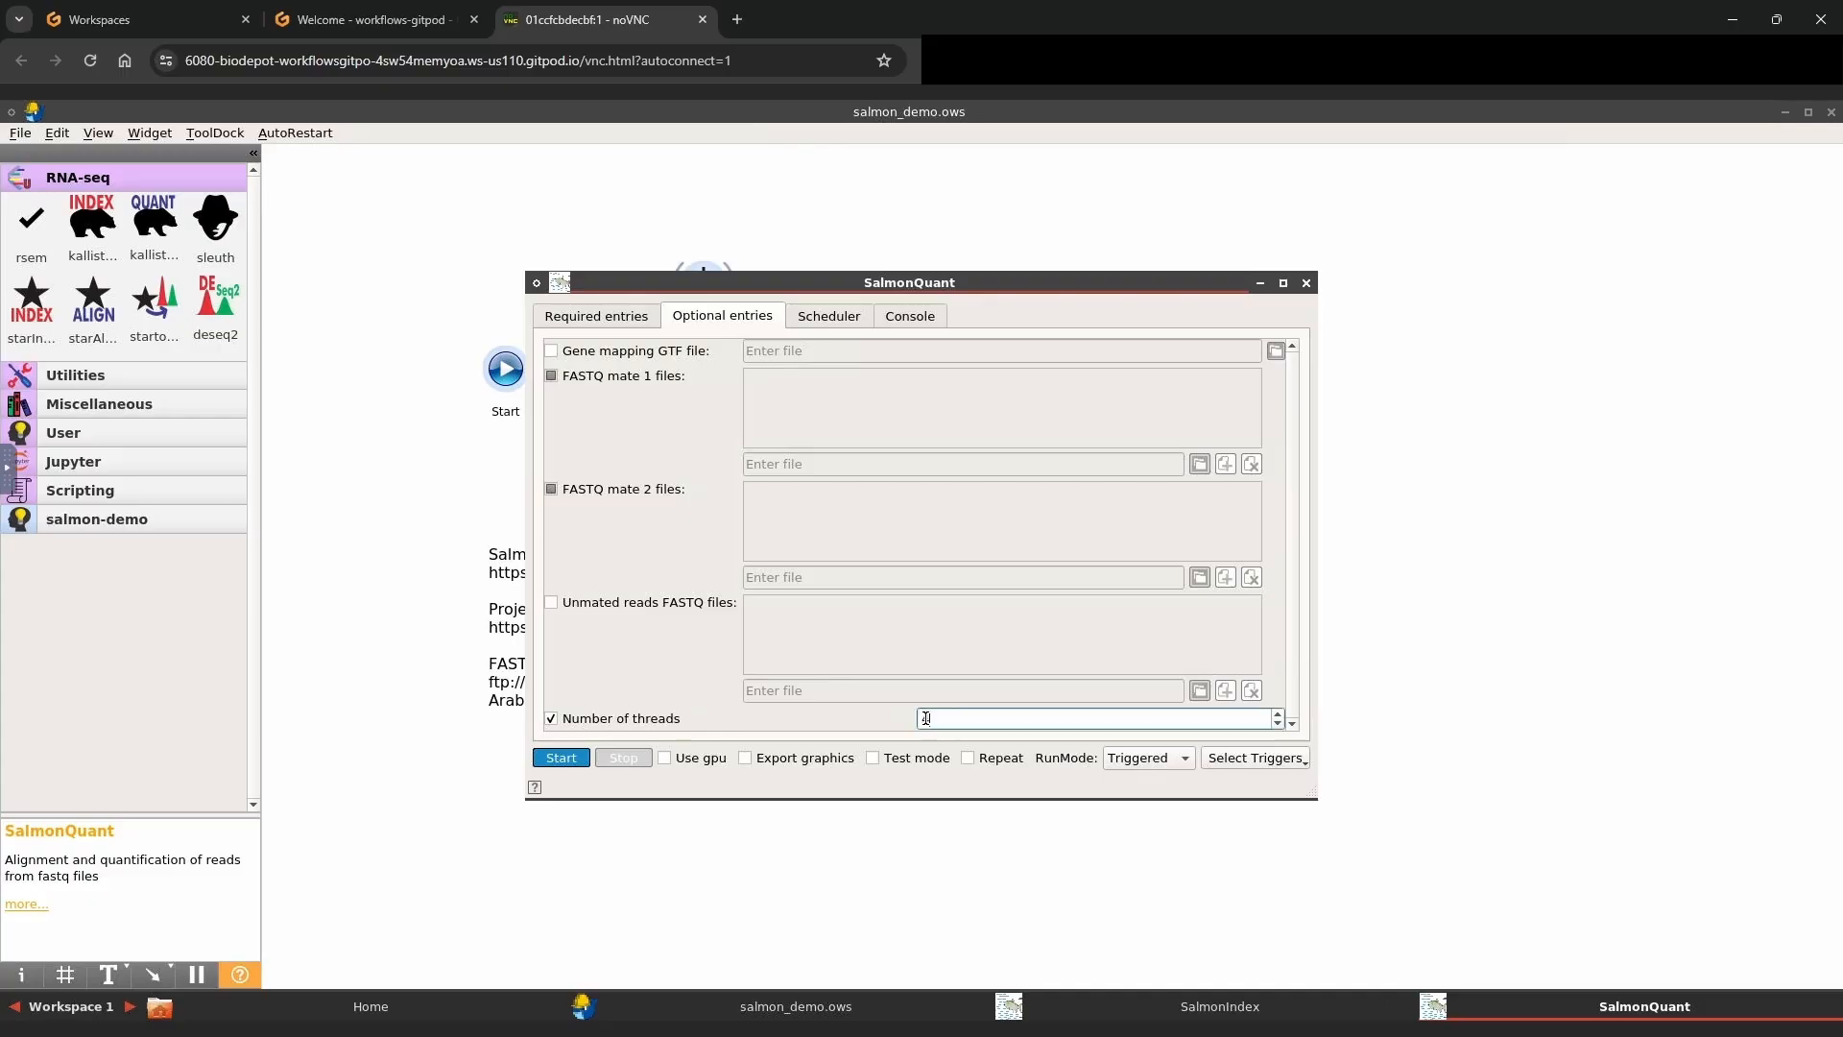
click(467, 474)
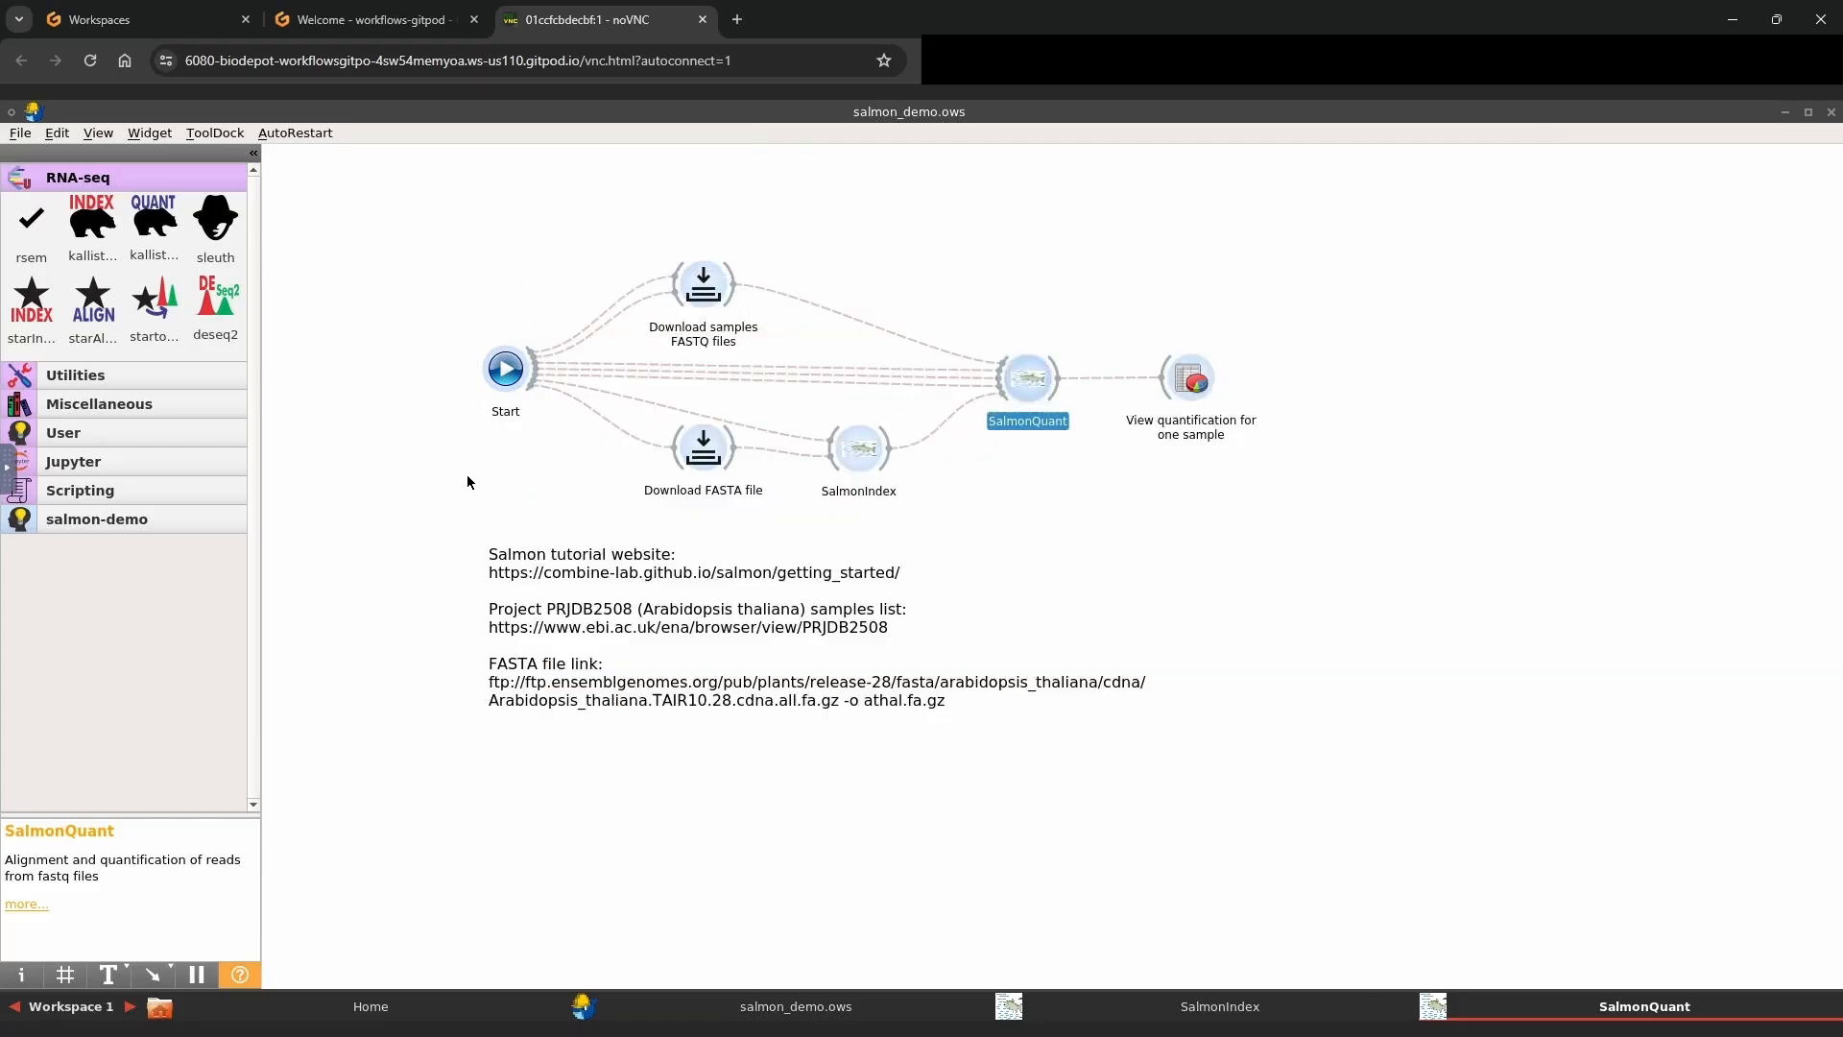
- Open the Start widget's definition for editing and show its parameters in an enlarged window
click(516, 378)
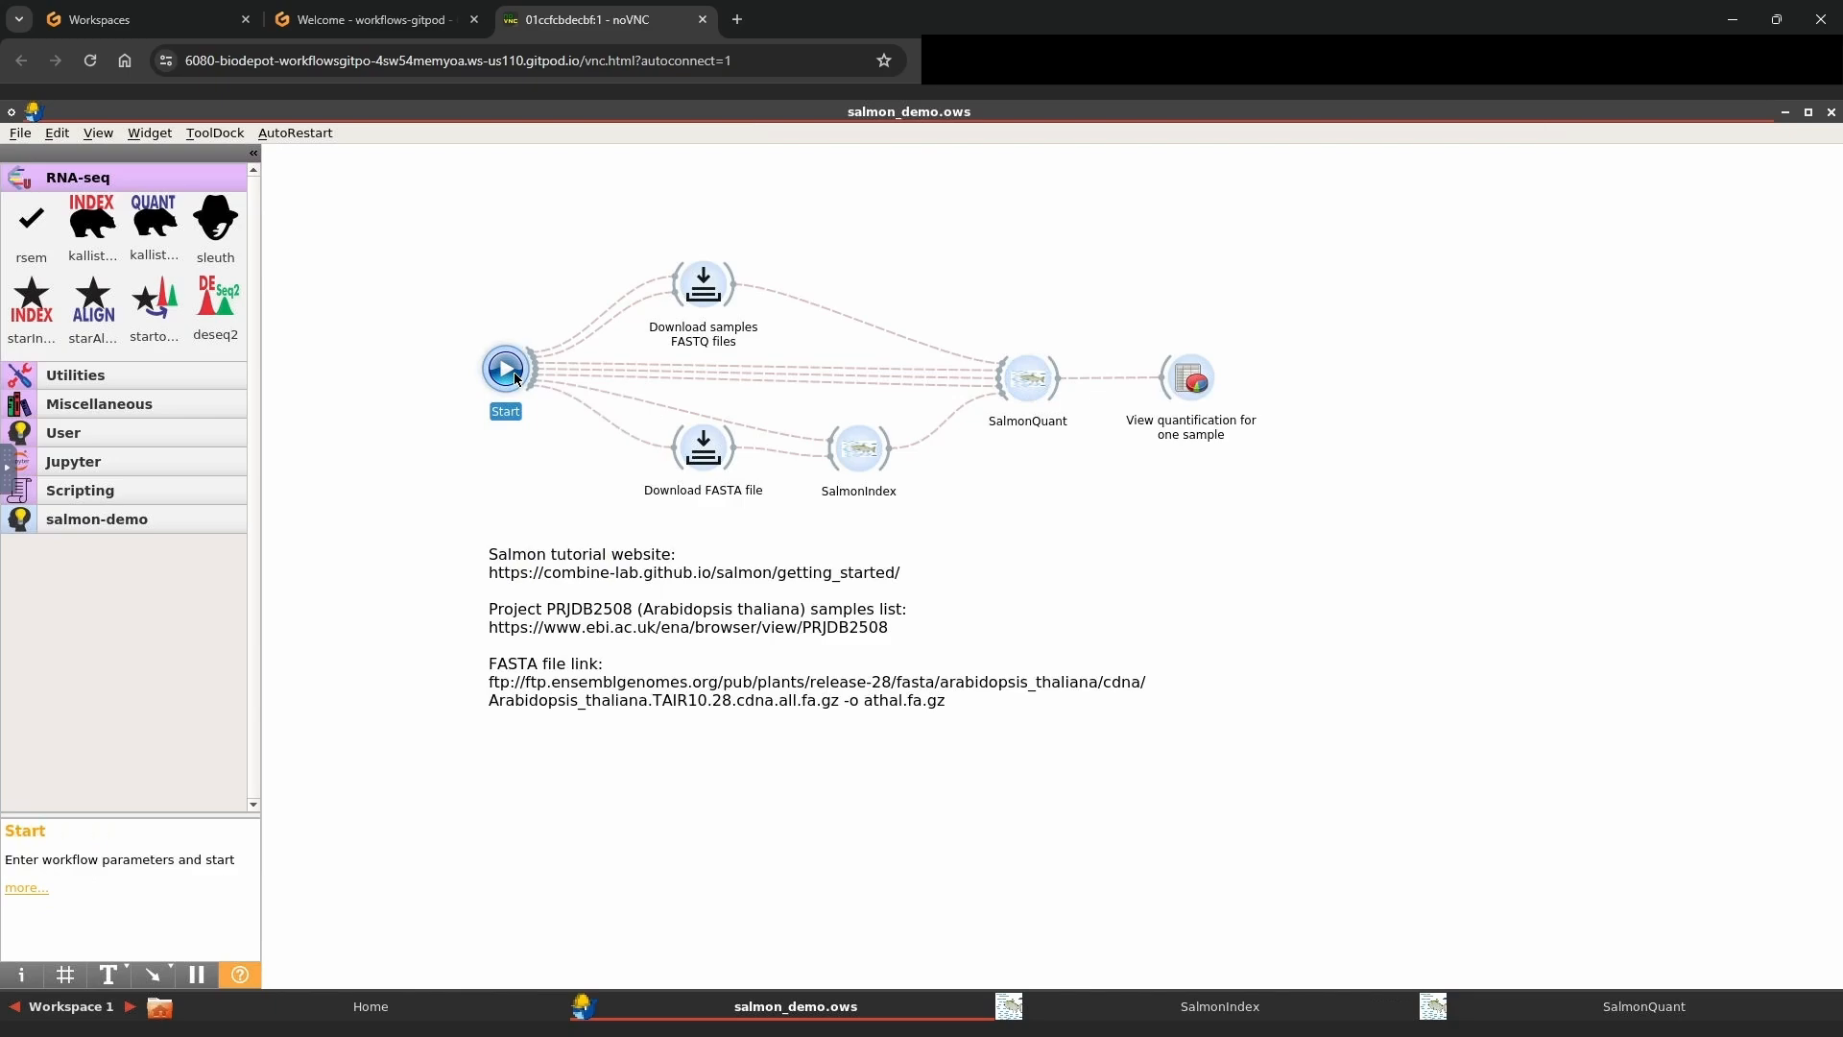
right_click(517, 377)
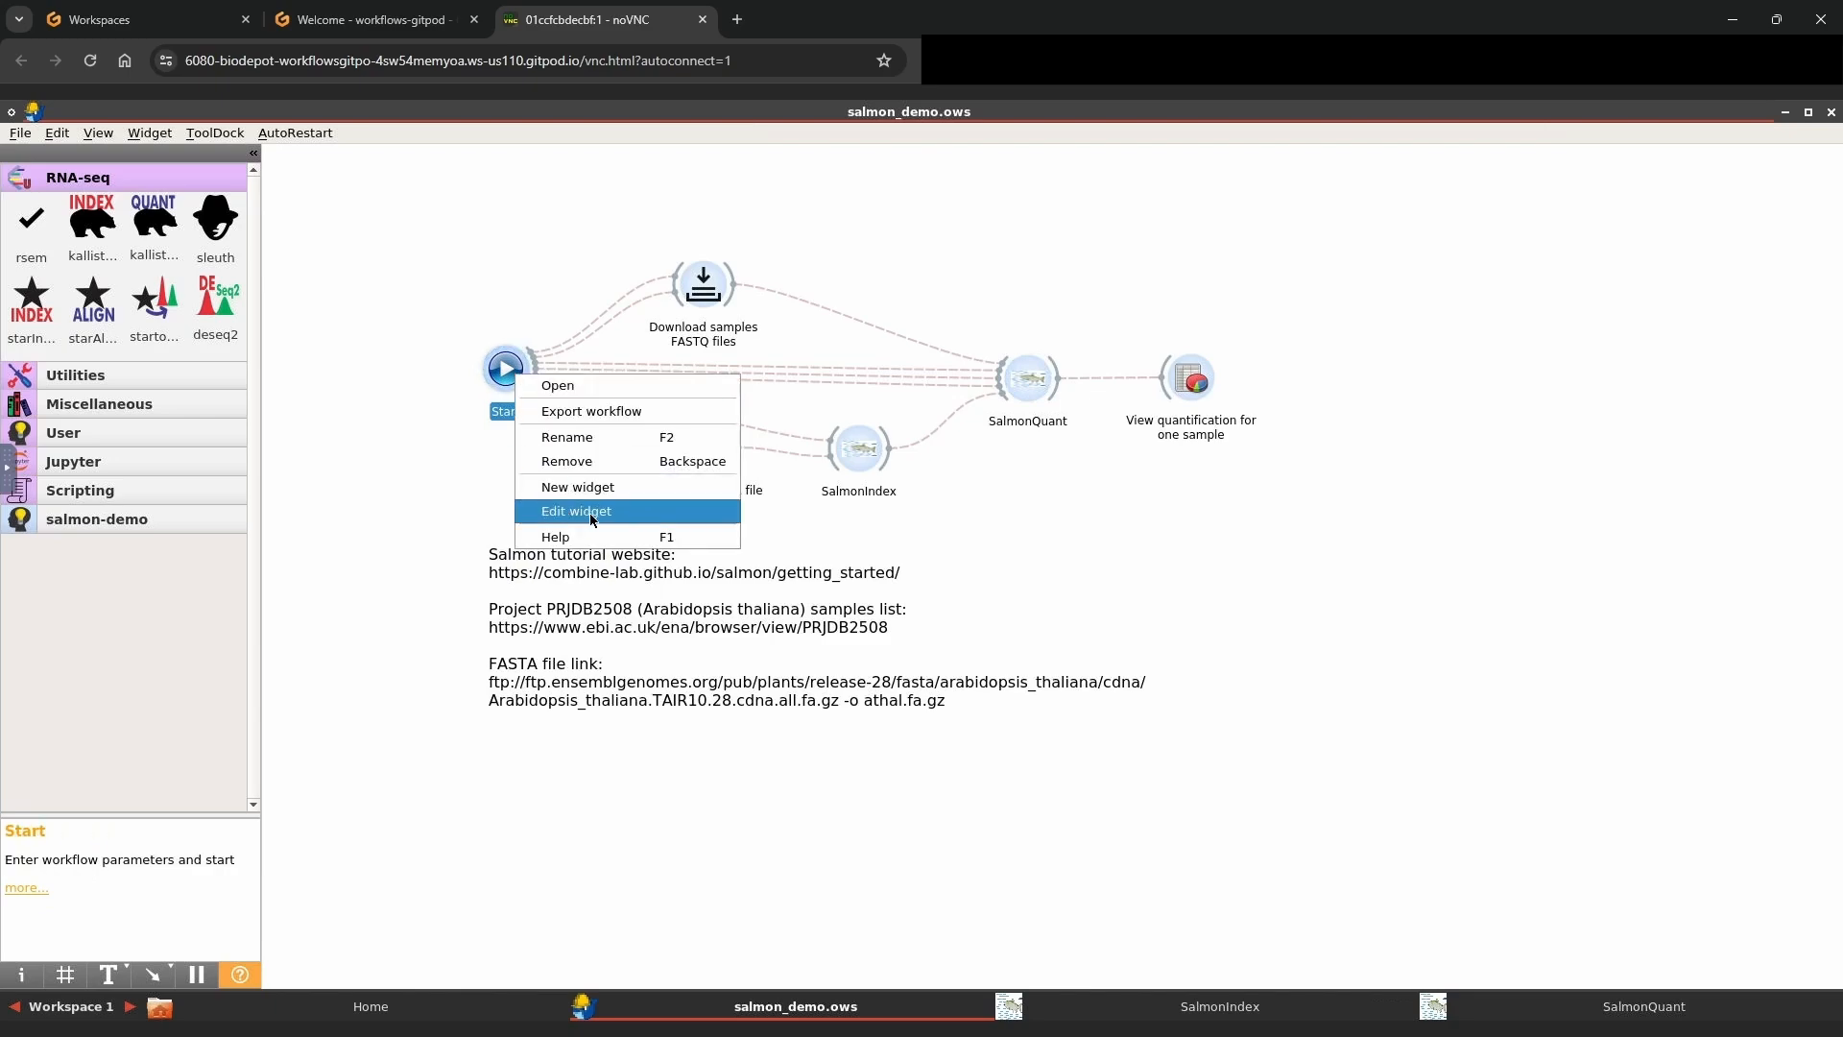
click(625, 516)
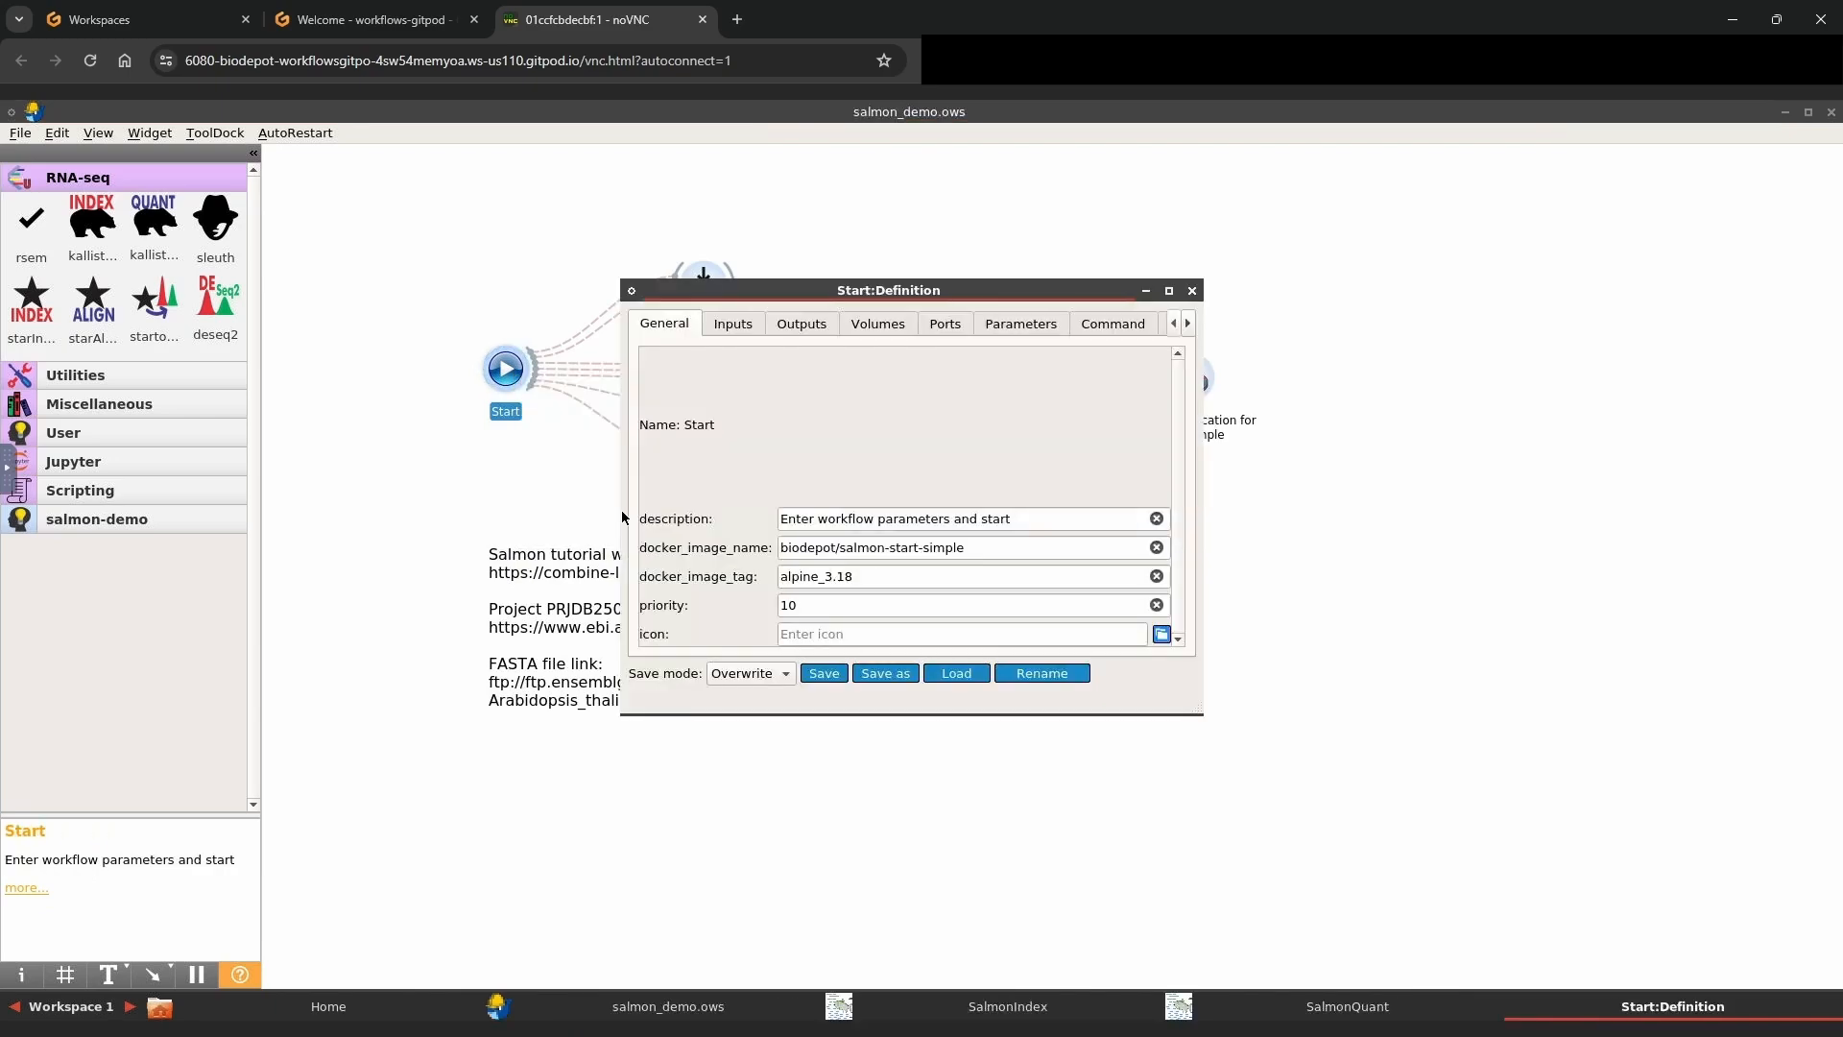
click(994, 327)
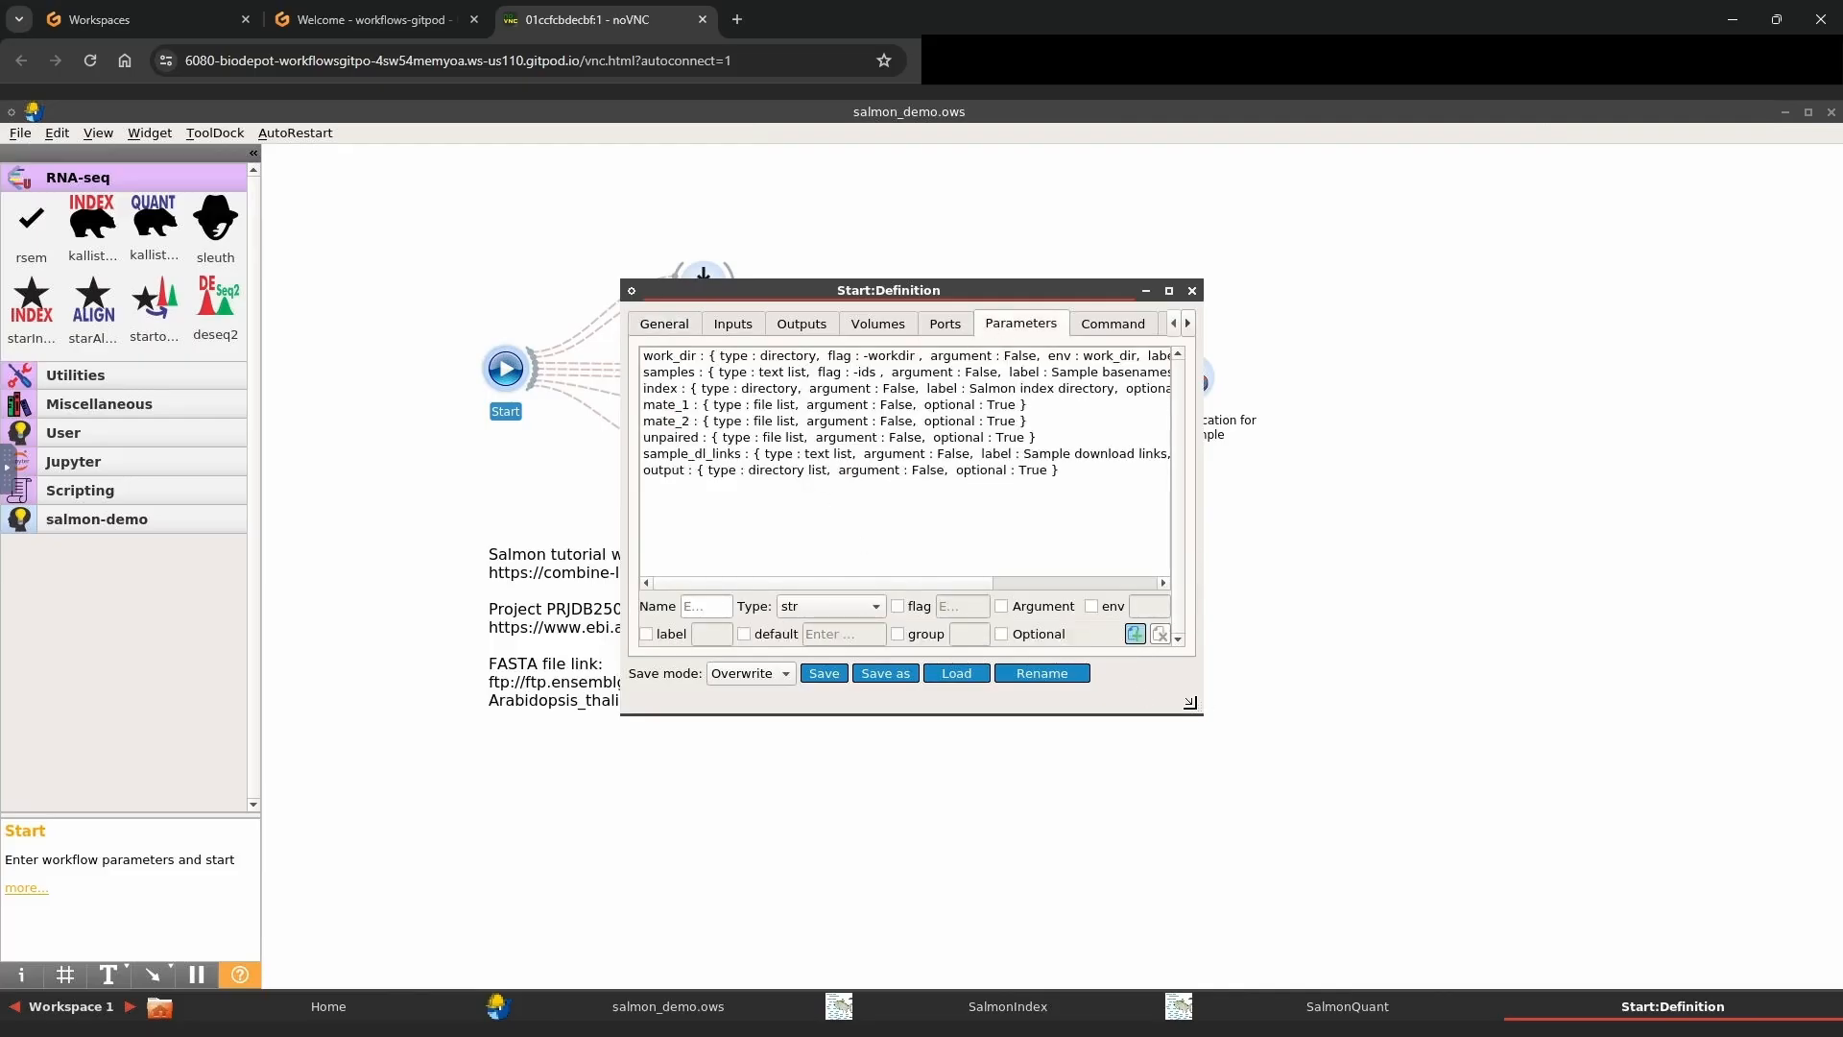
drag(1194, 705, 1526, 803)
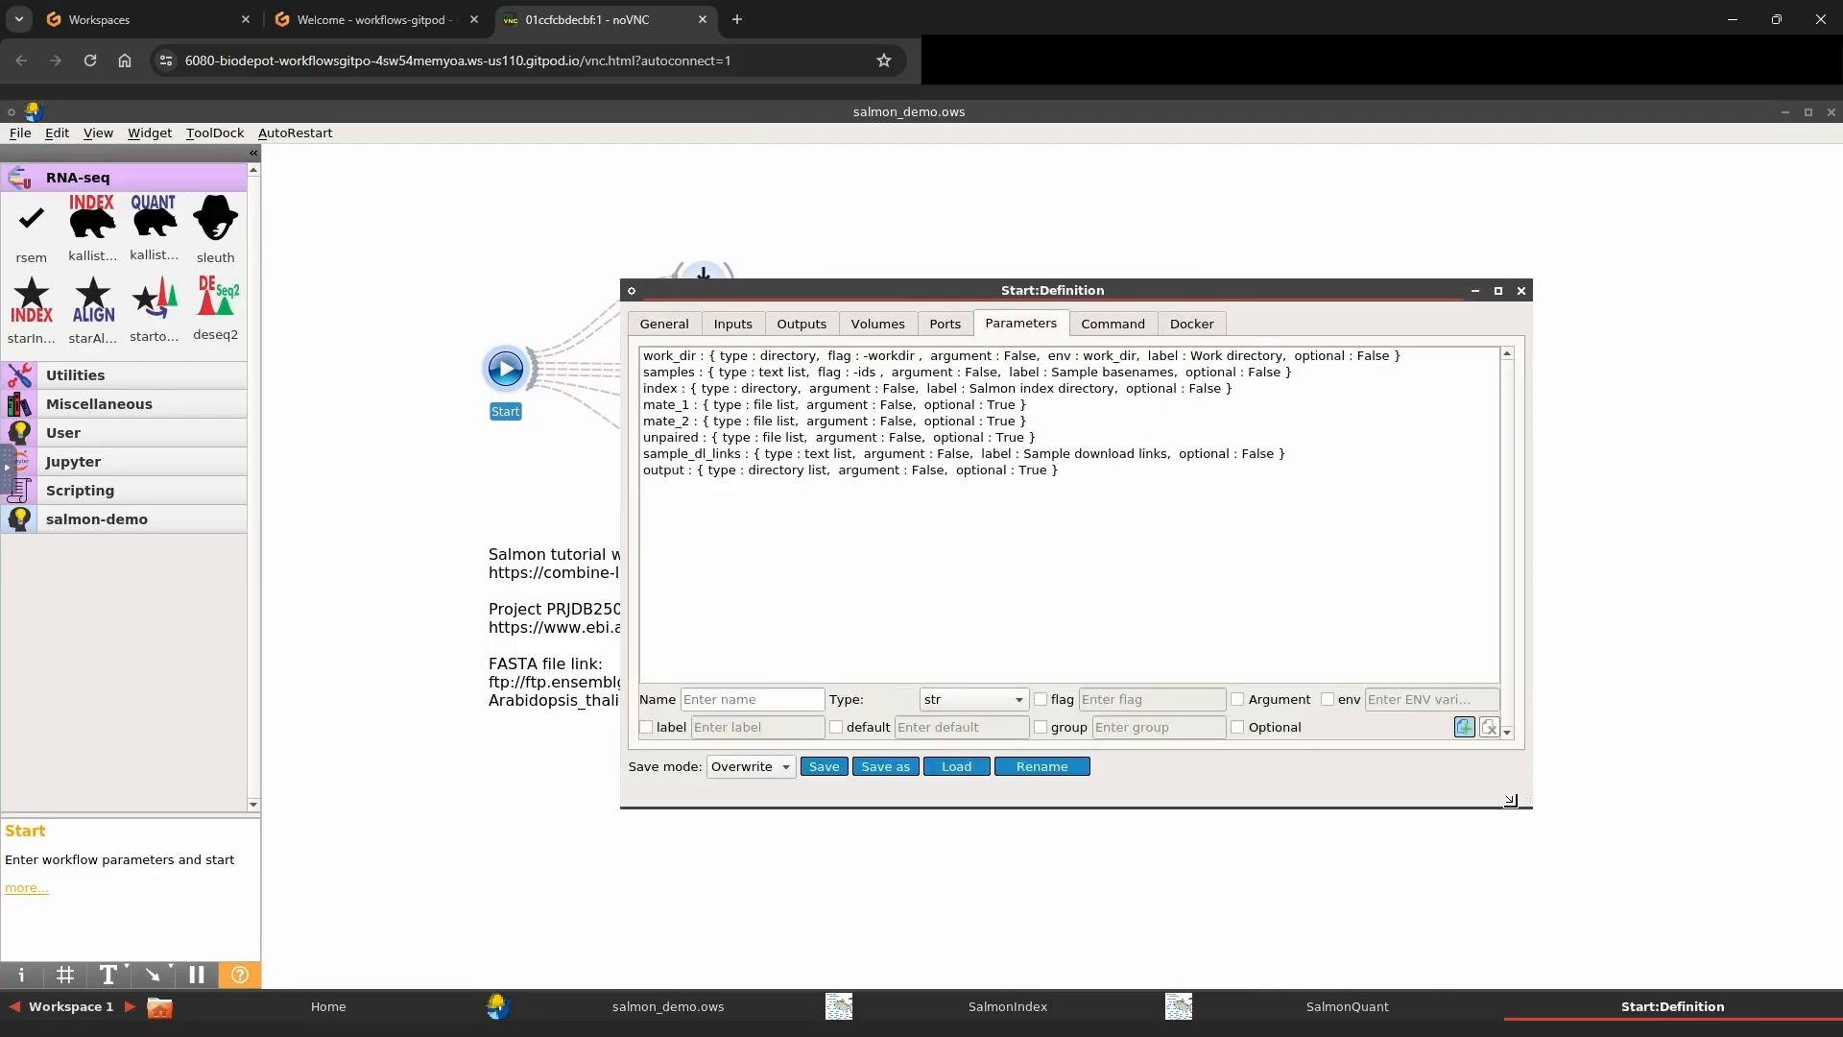
- Add a parameter named threads to the Start widget, with type int and the label "Number of threads"
click(763, 696)
text(threads)
click(975, 700)
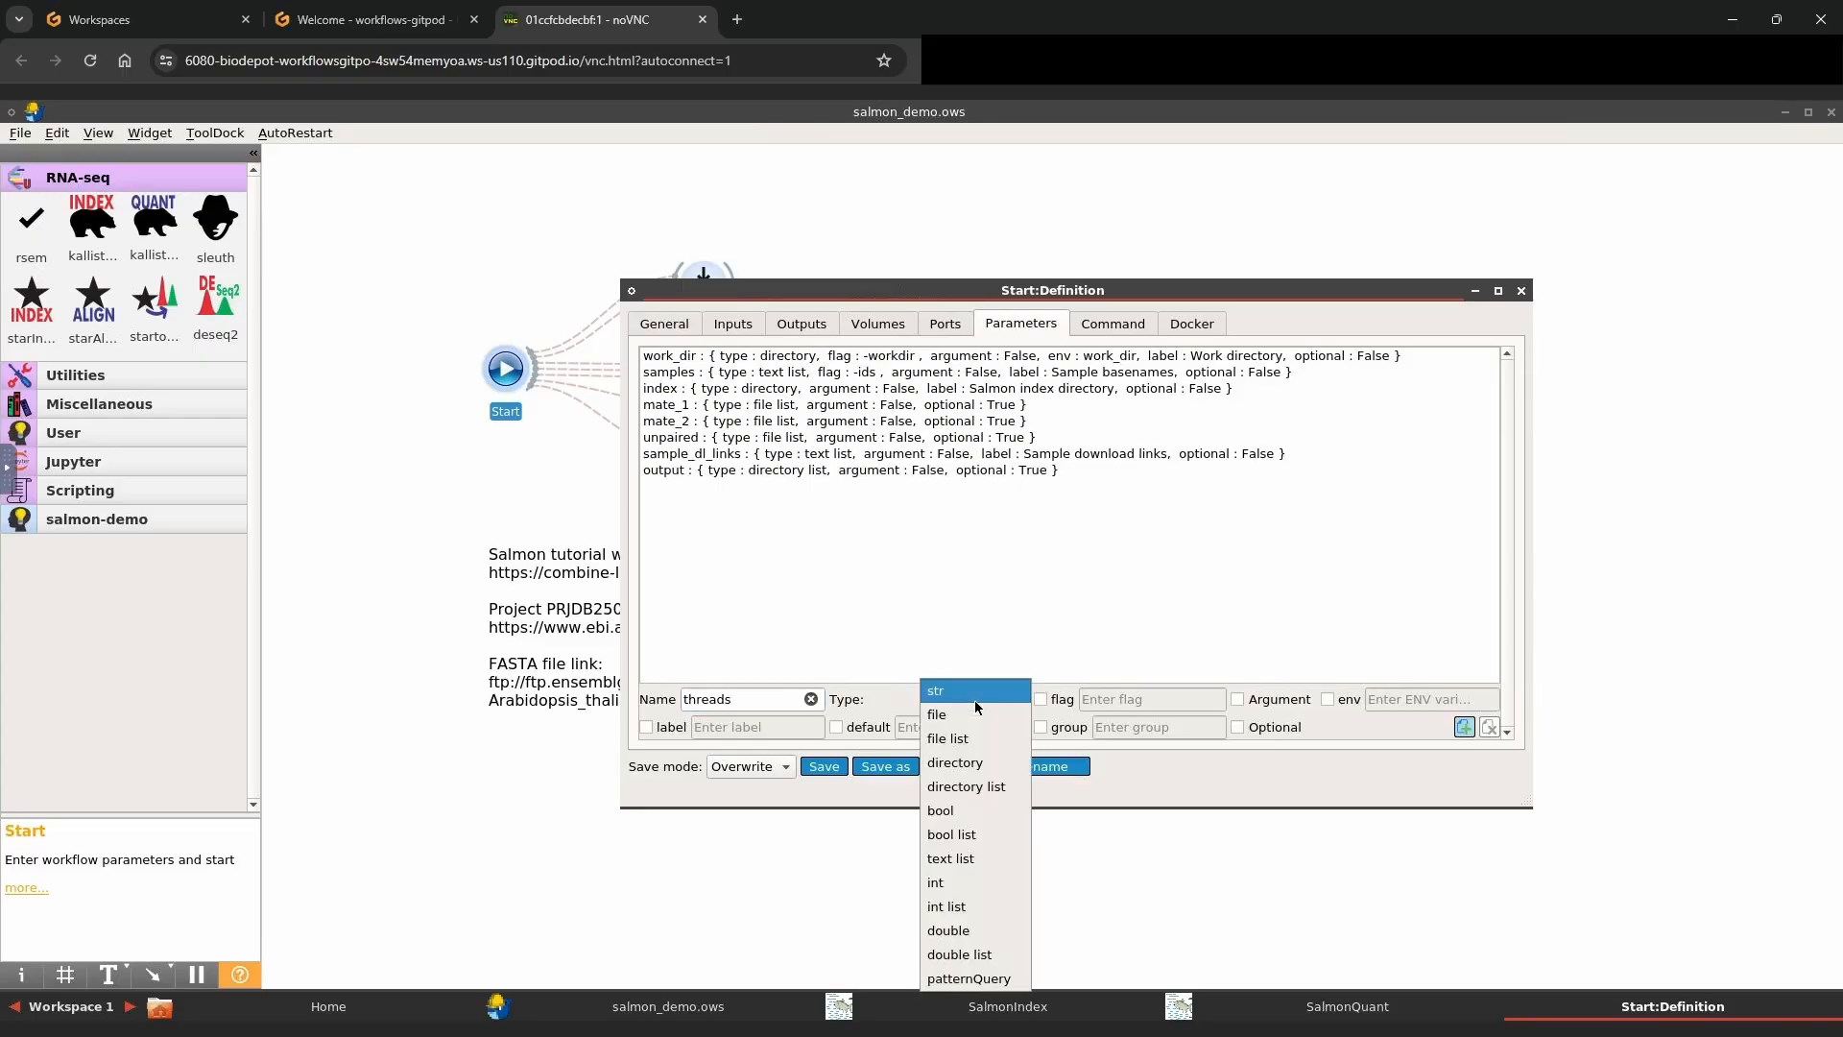
click(959, 883)
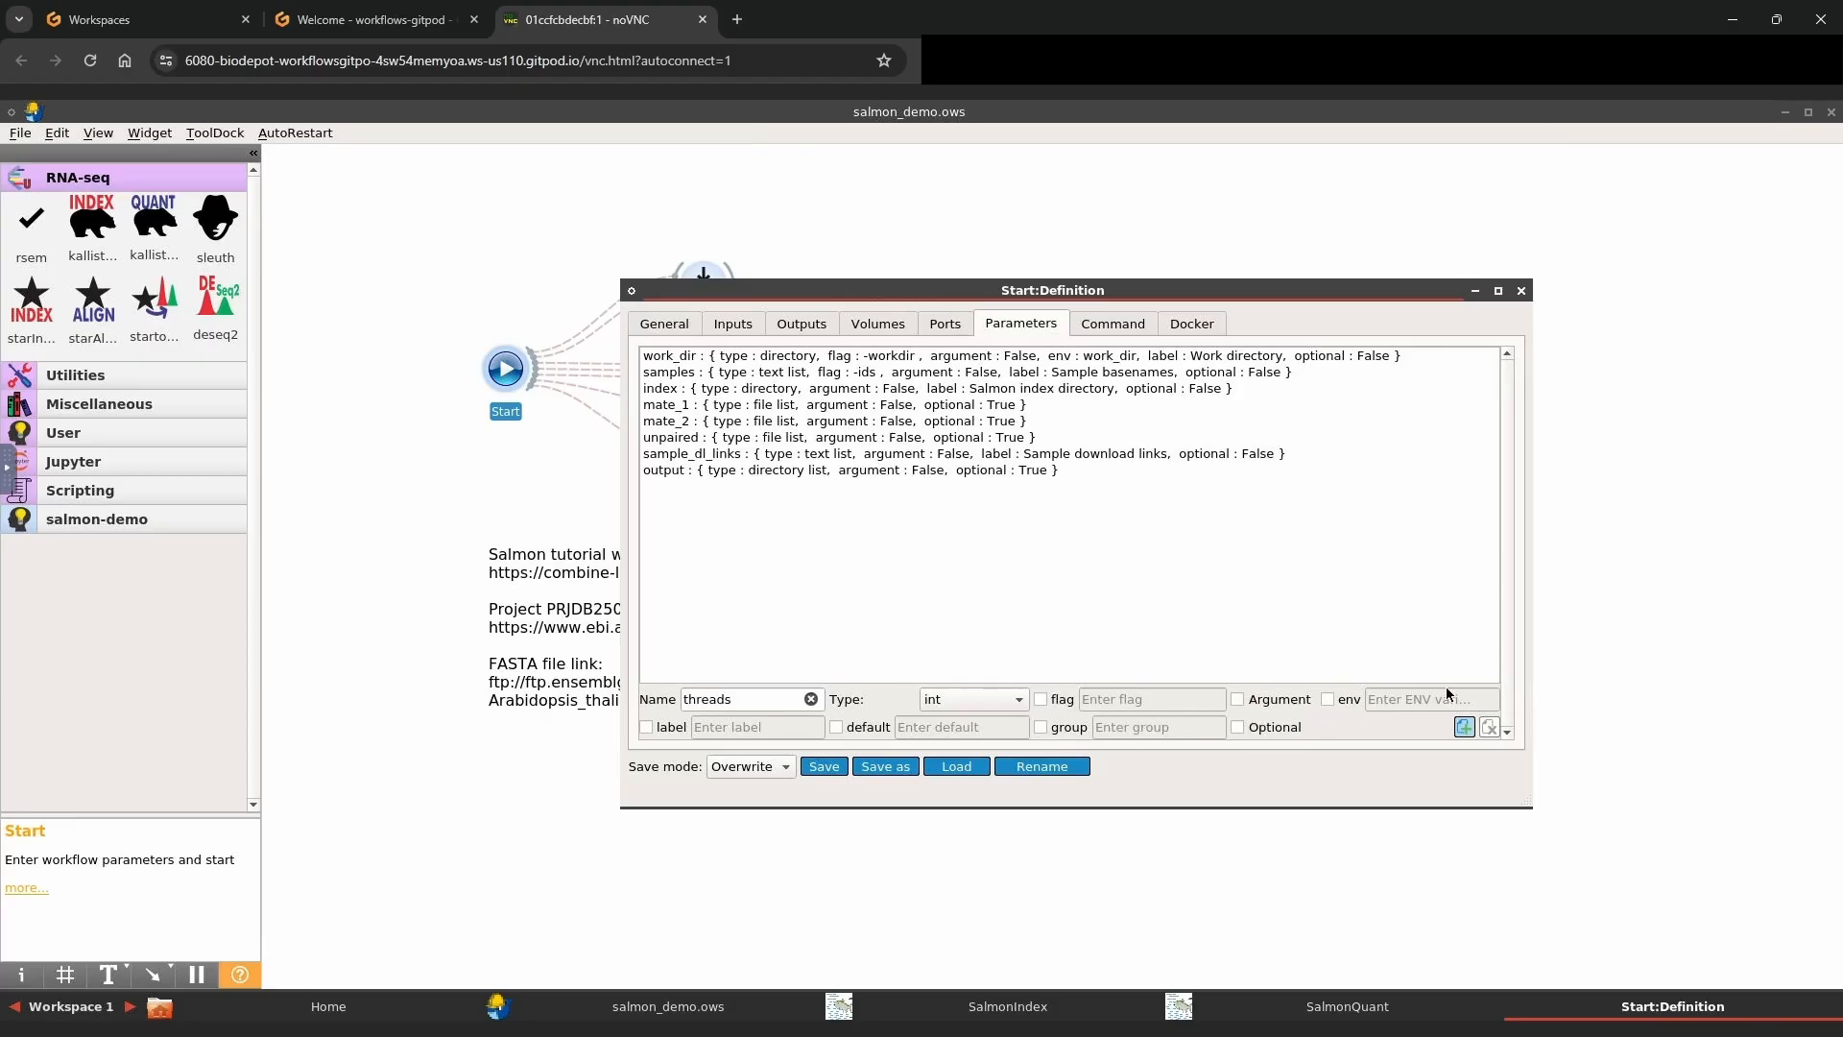
click(647, 728)
click(767, 727)
text(Number of)
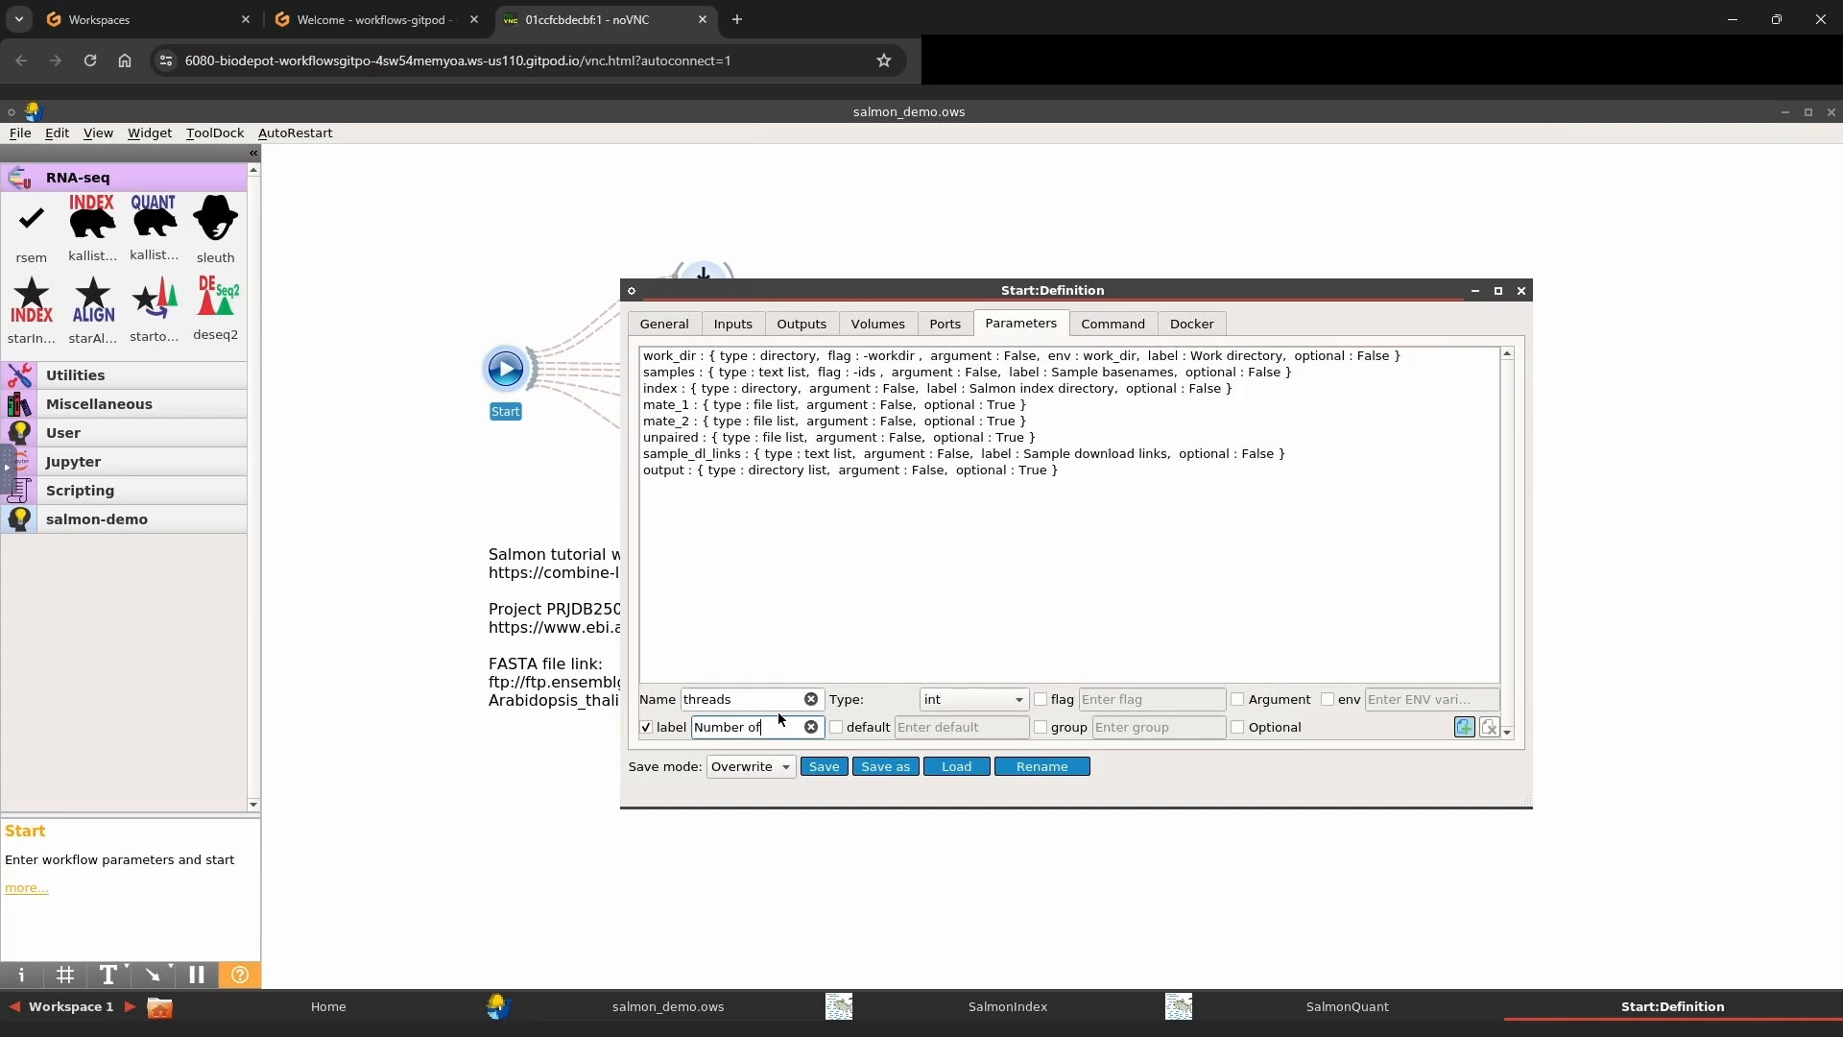
text( threads)
click(1371, 734)
click(1472, 723)
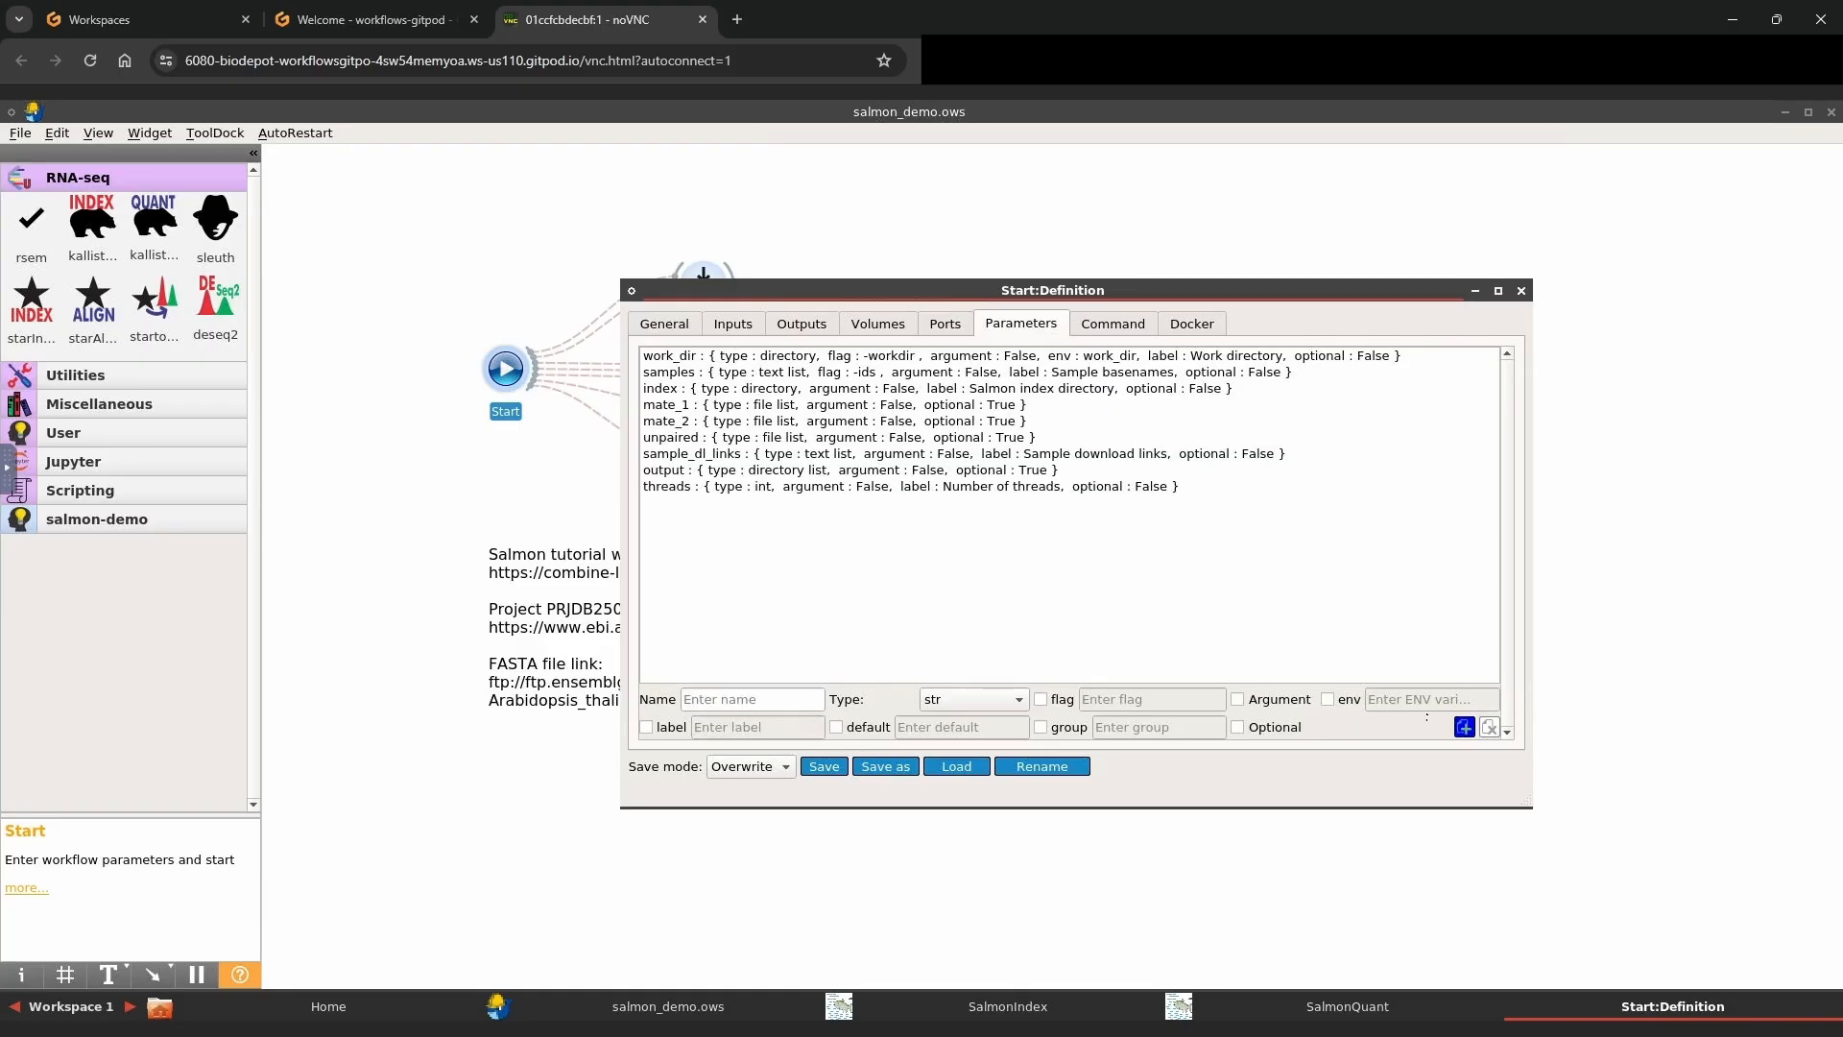
- Give the threads parameter a default value of 4 and update its entry in the parameter list
click(778, 487)
click(800, 547)
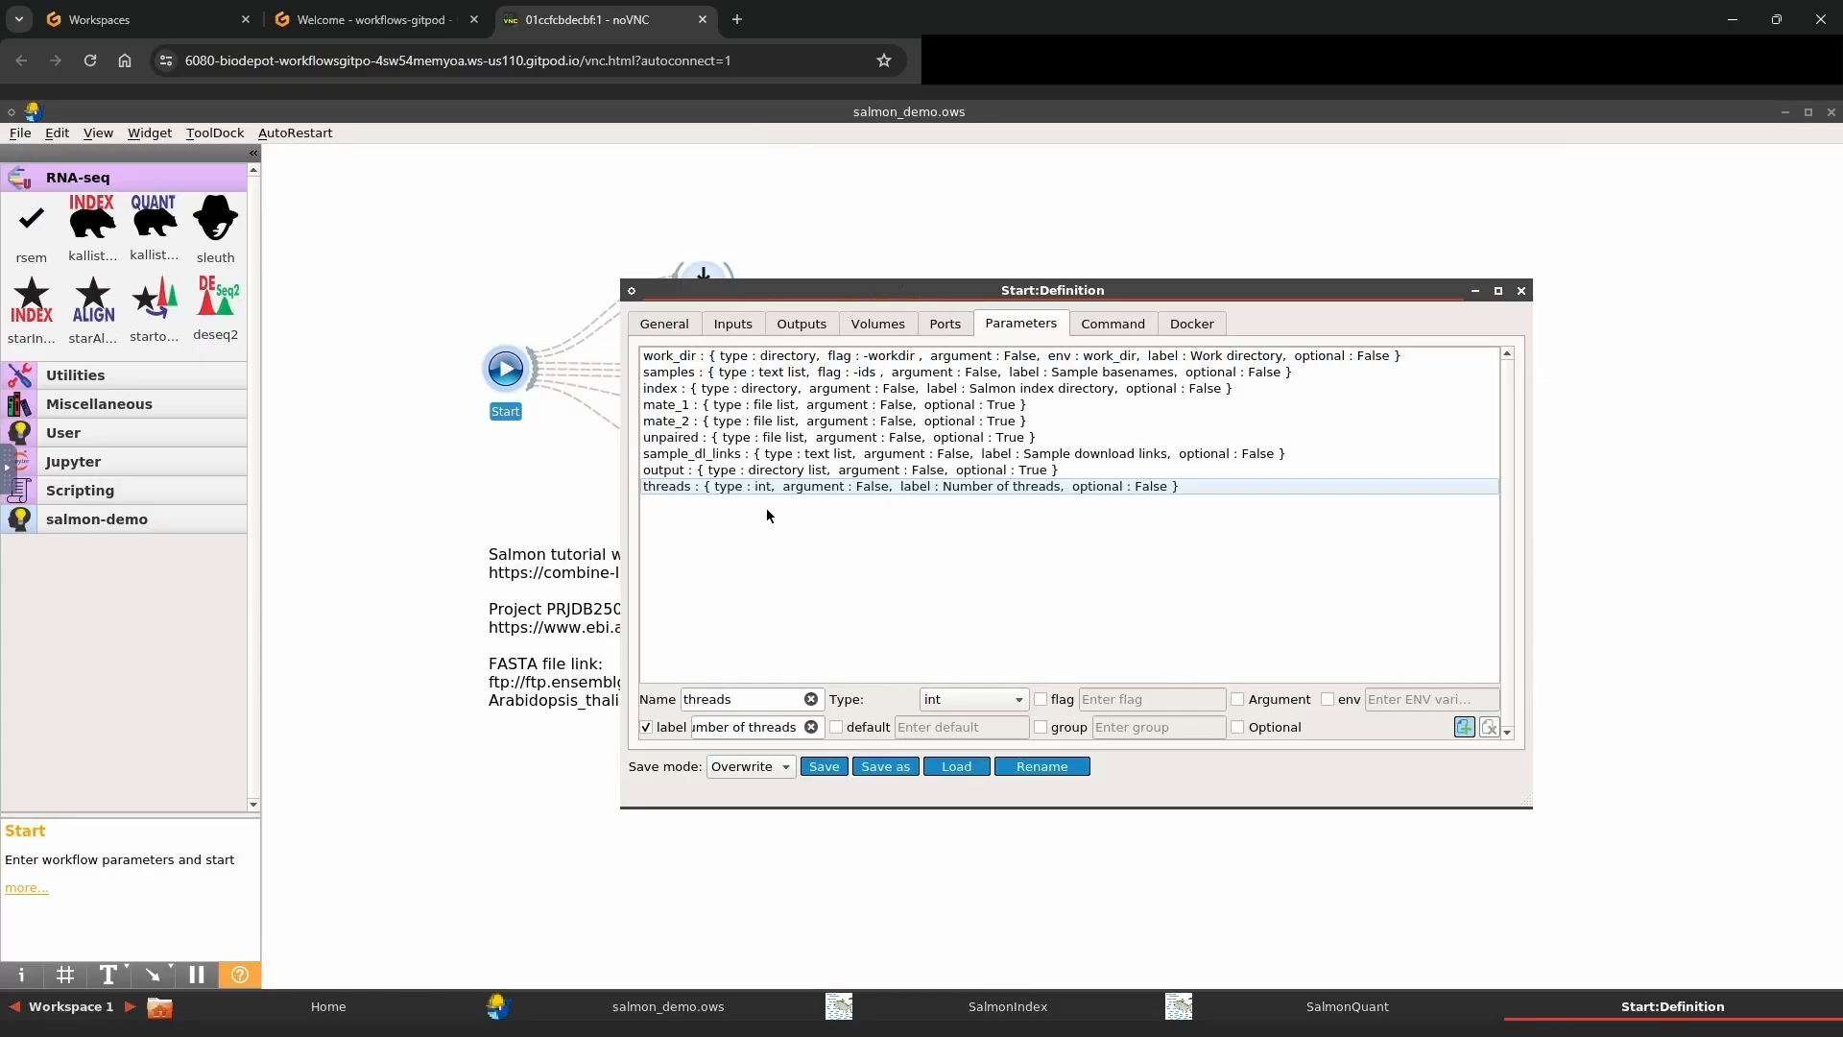
click(746, 487)
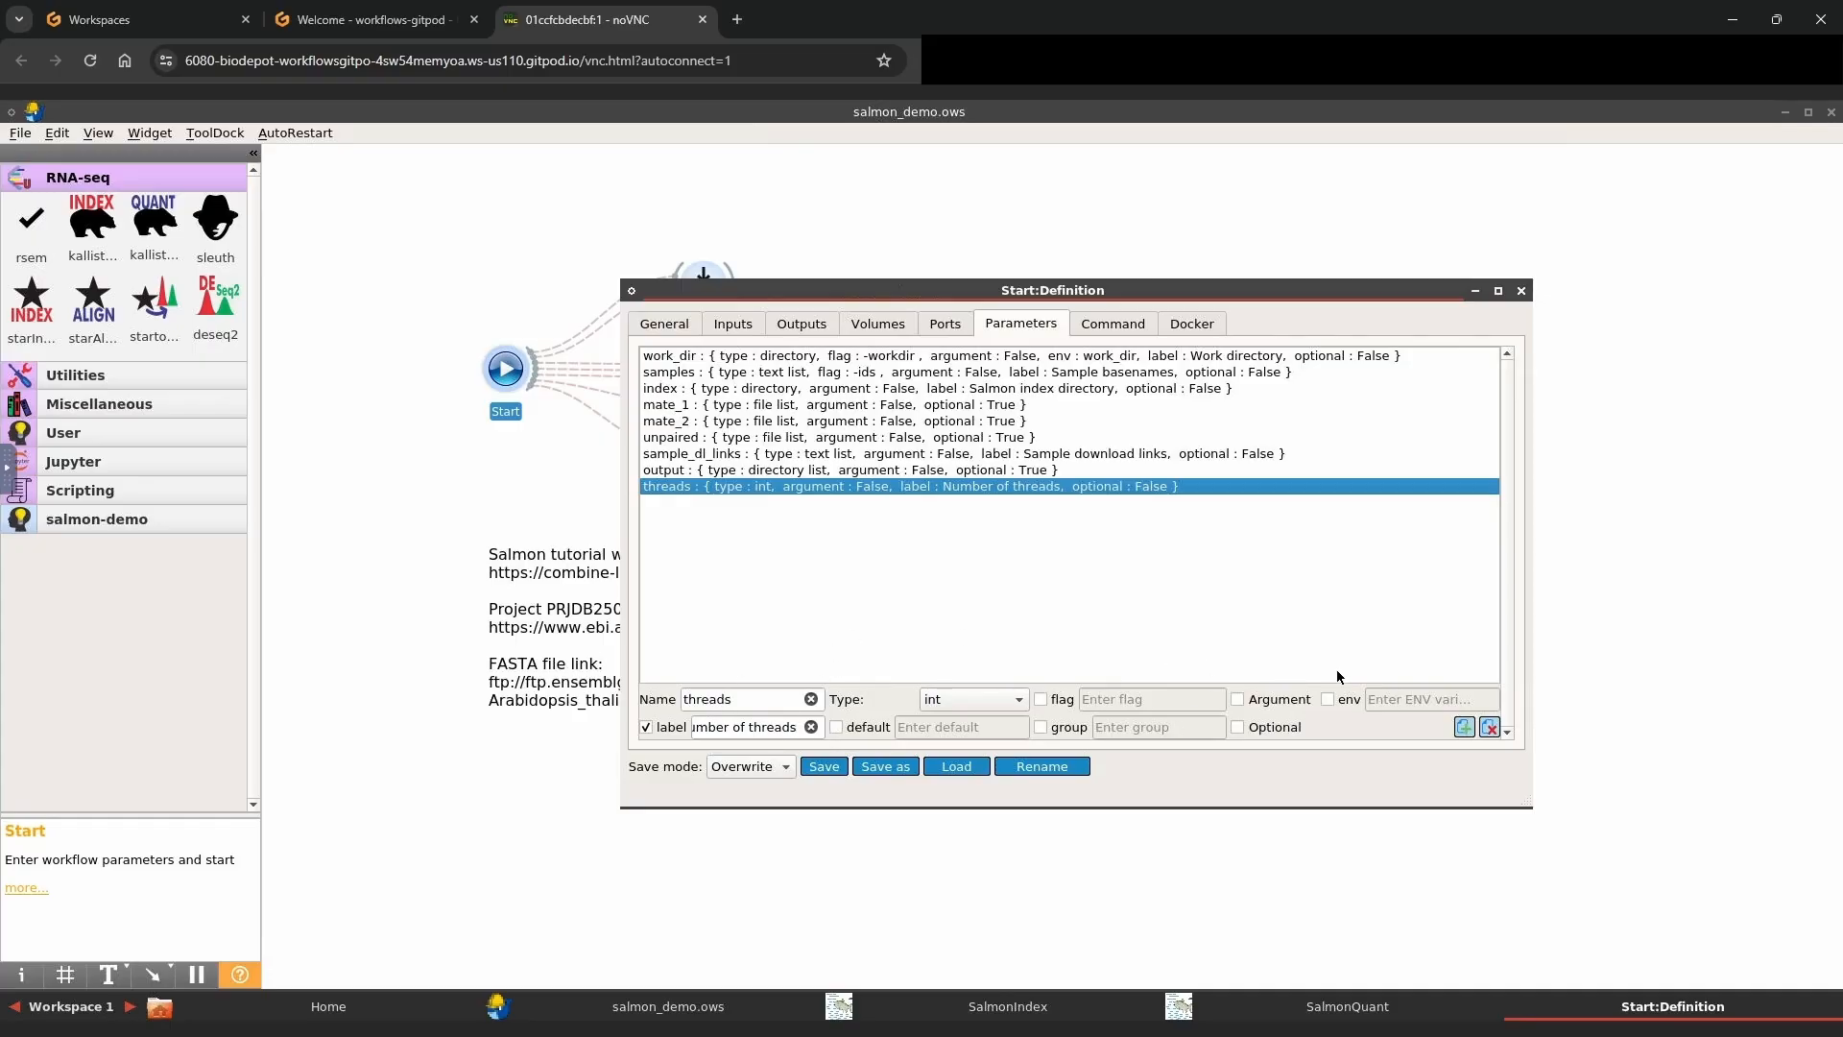
click(835, 726)
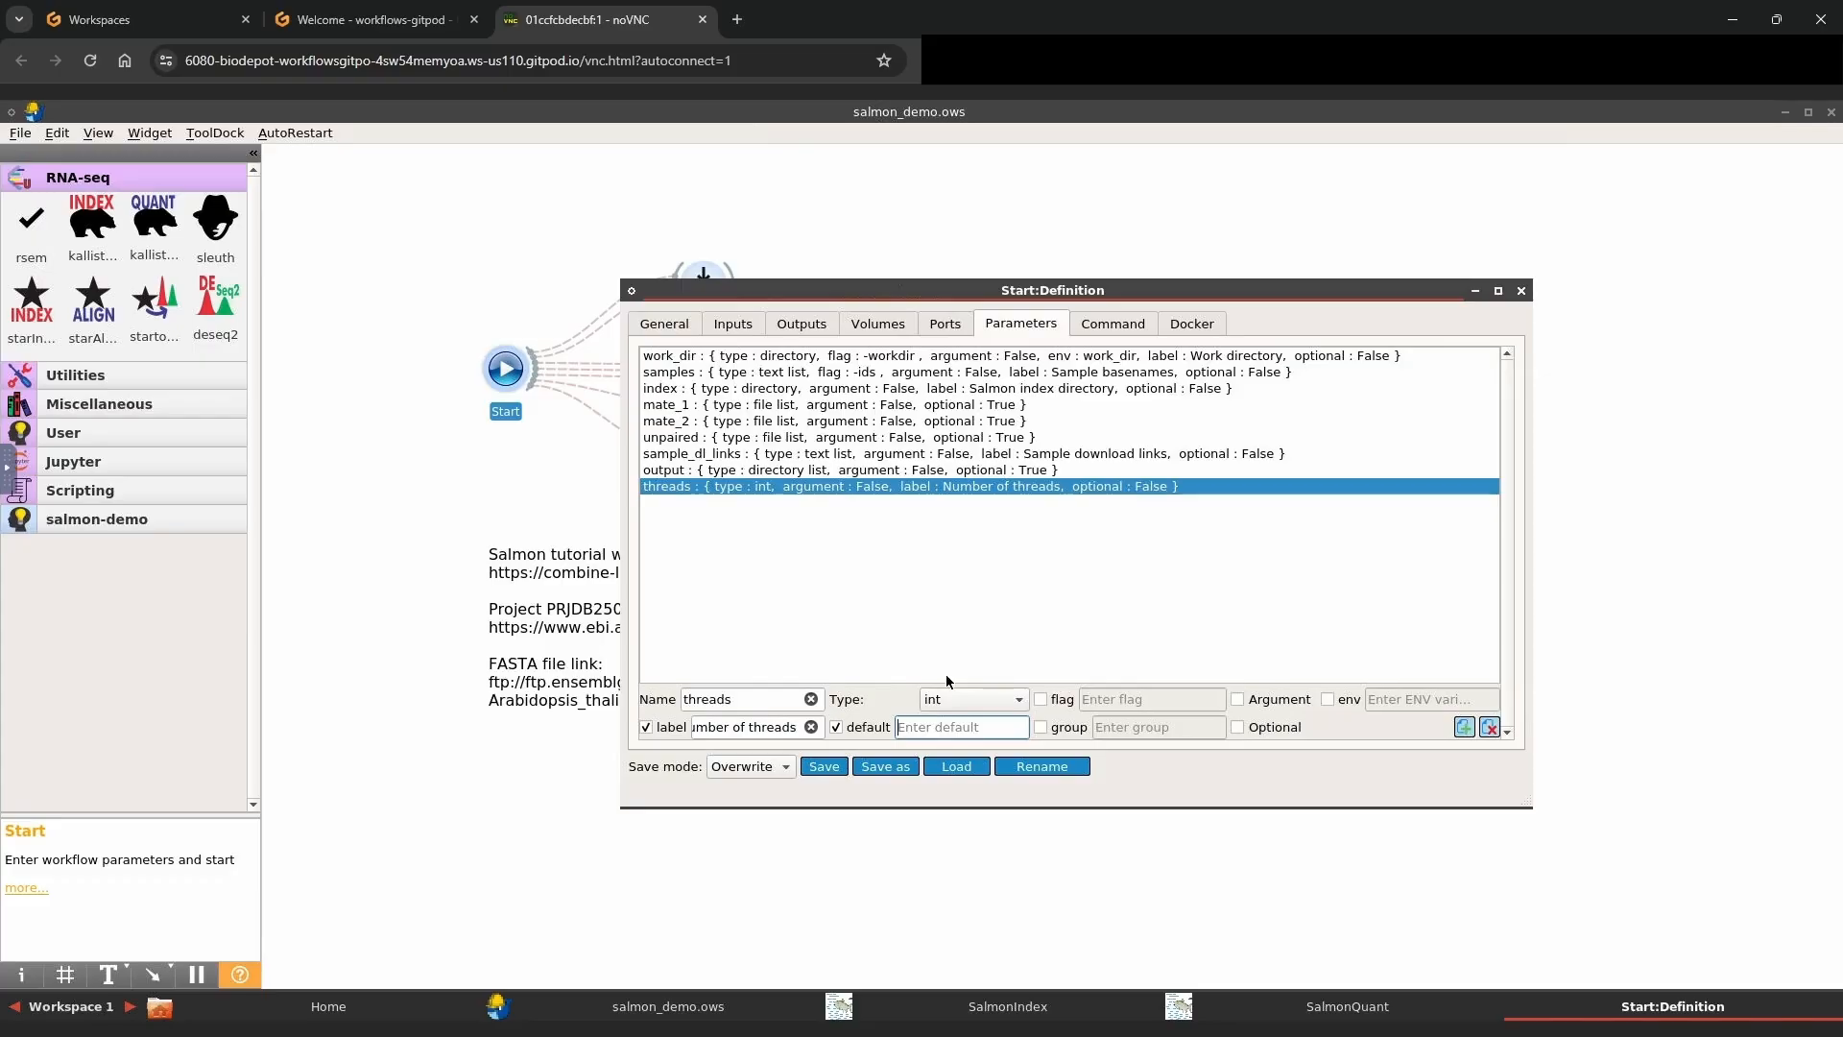
text(4)
click(1471, 726)
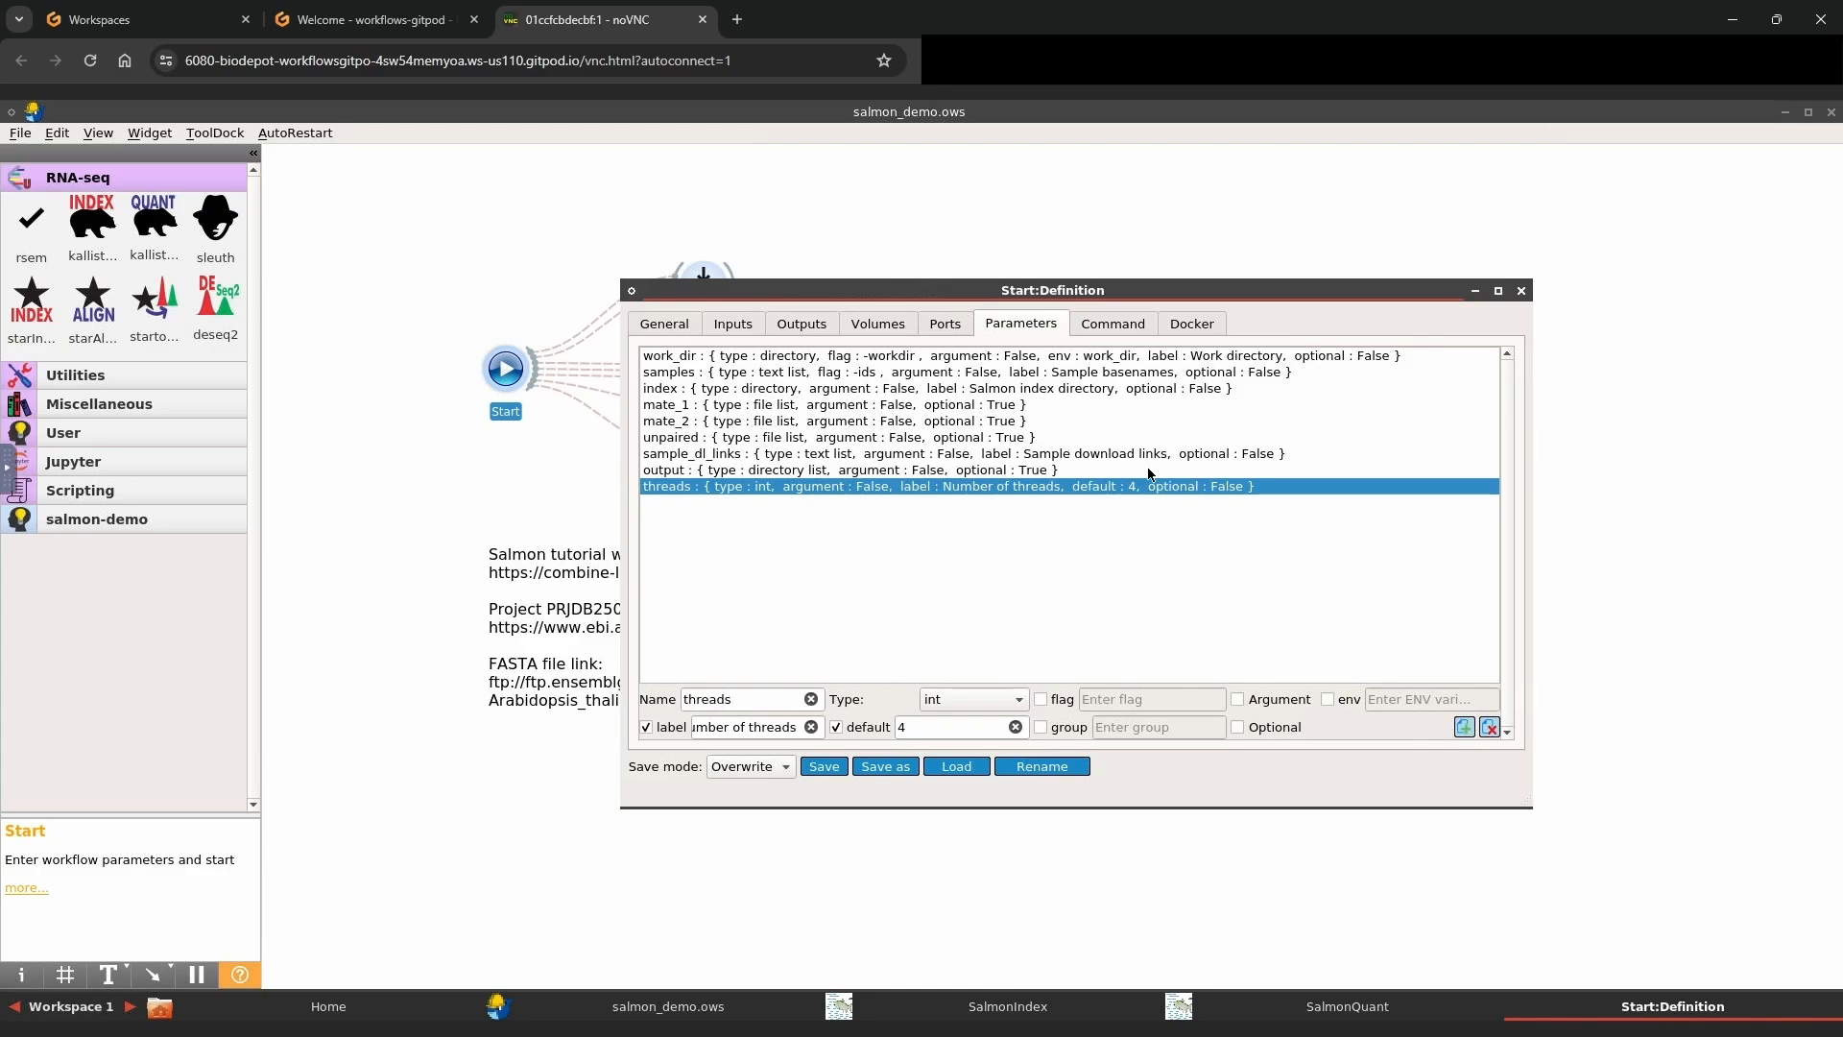
click(1145, 548)
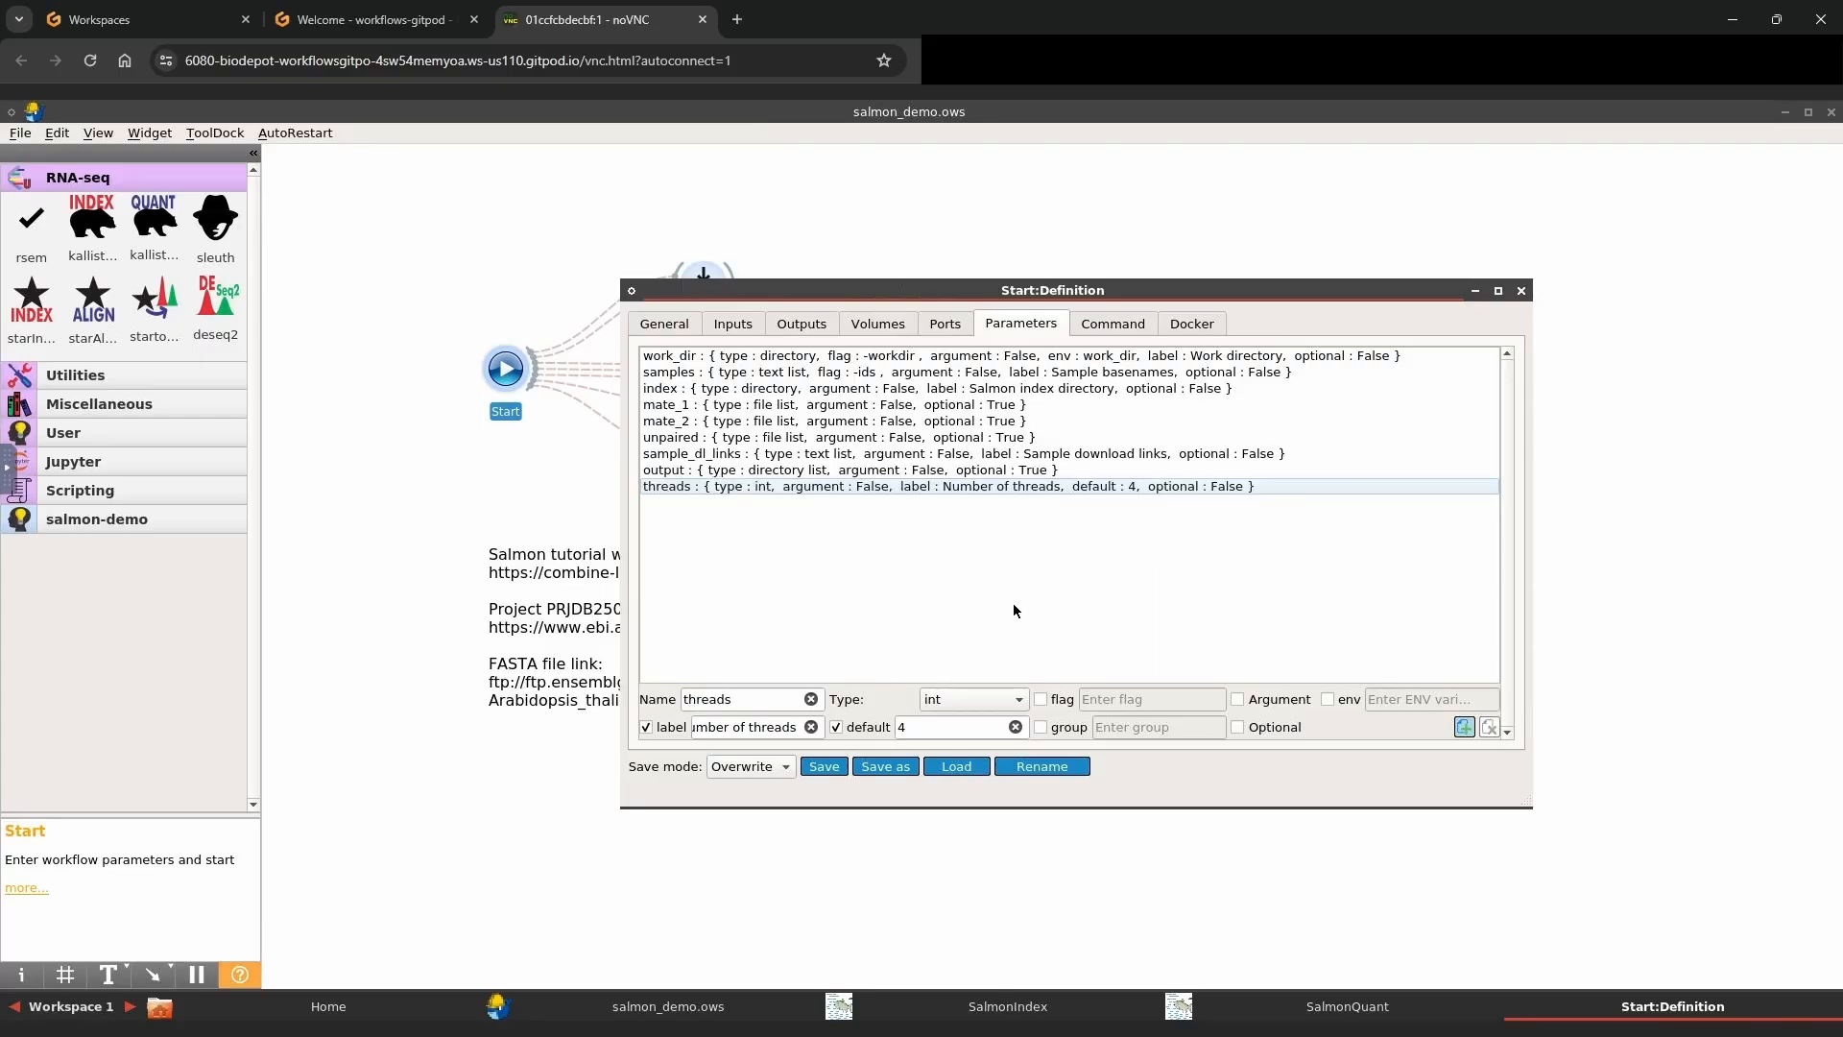
- Add a copy of the threads parameter under the name junk, and delete that copy from the list
double_click(776, 704)
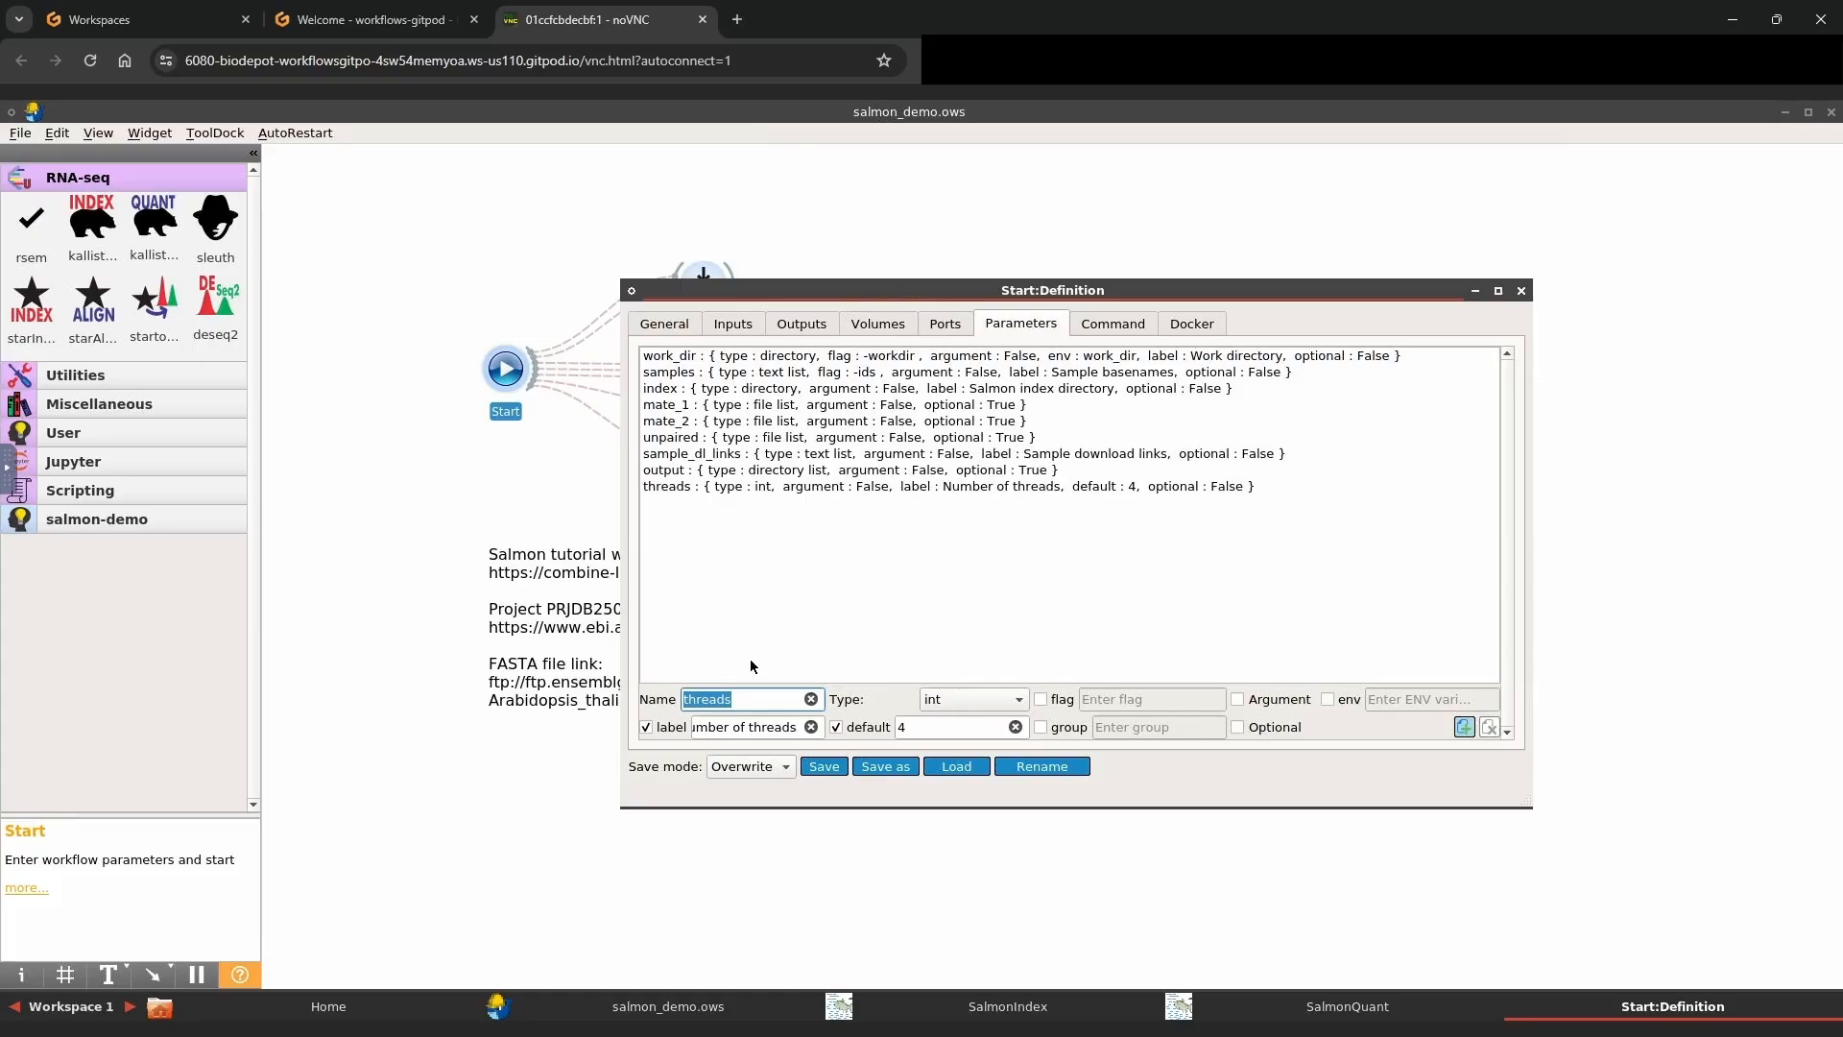
text(junk)
click(1464, 726)
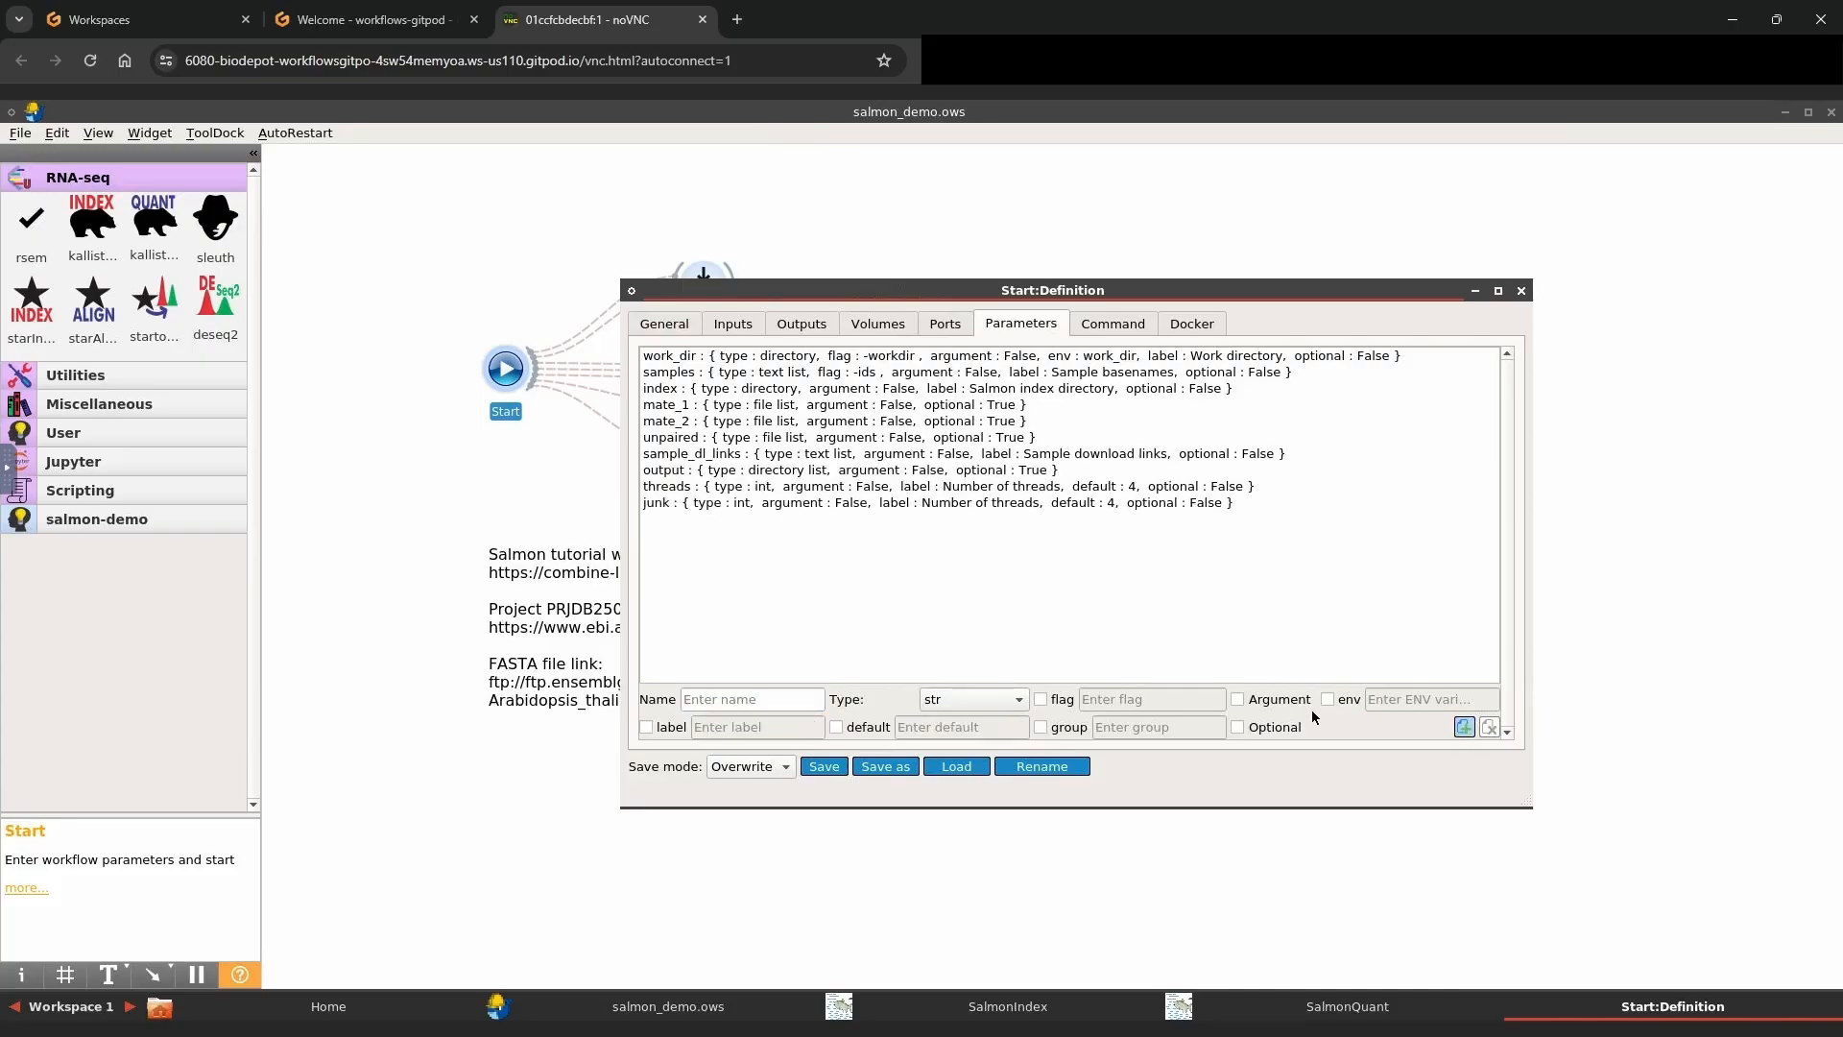
click(671, 503)
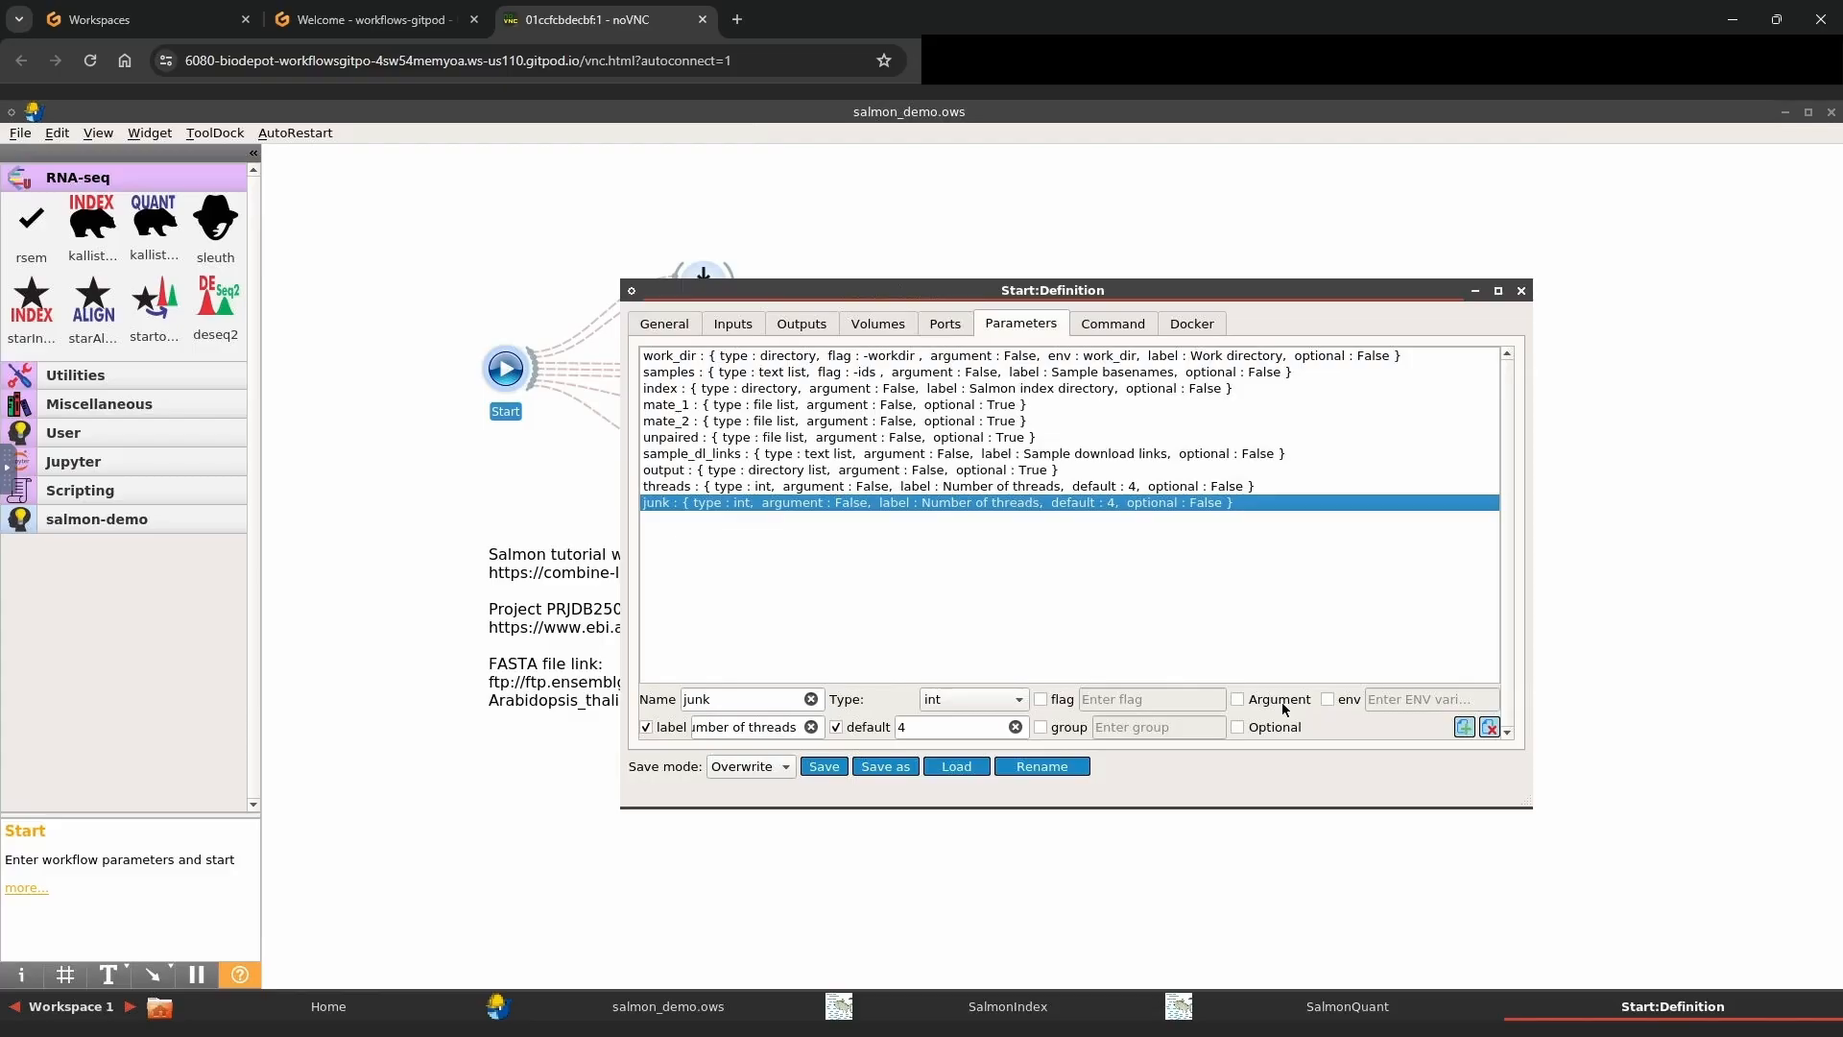
click(1489, 731)
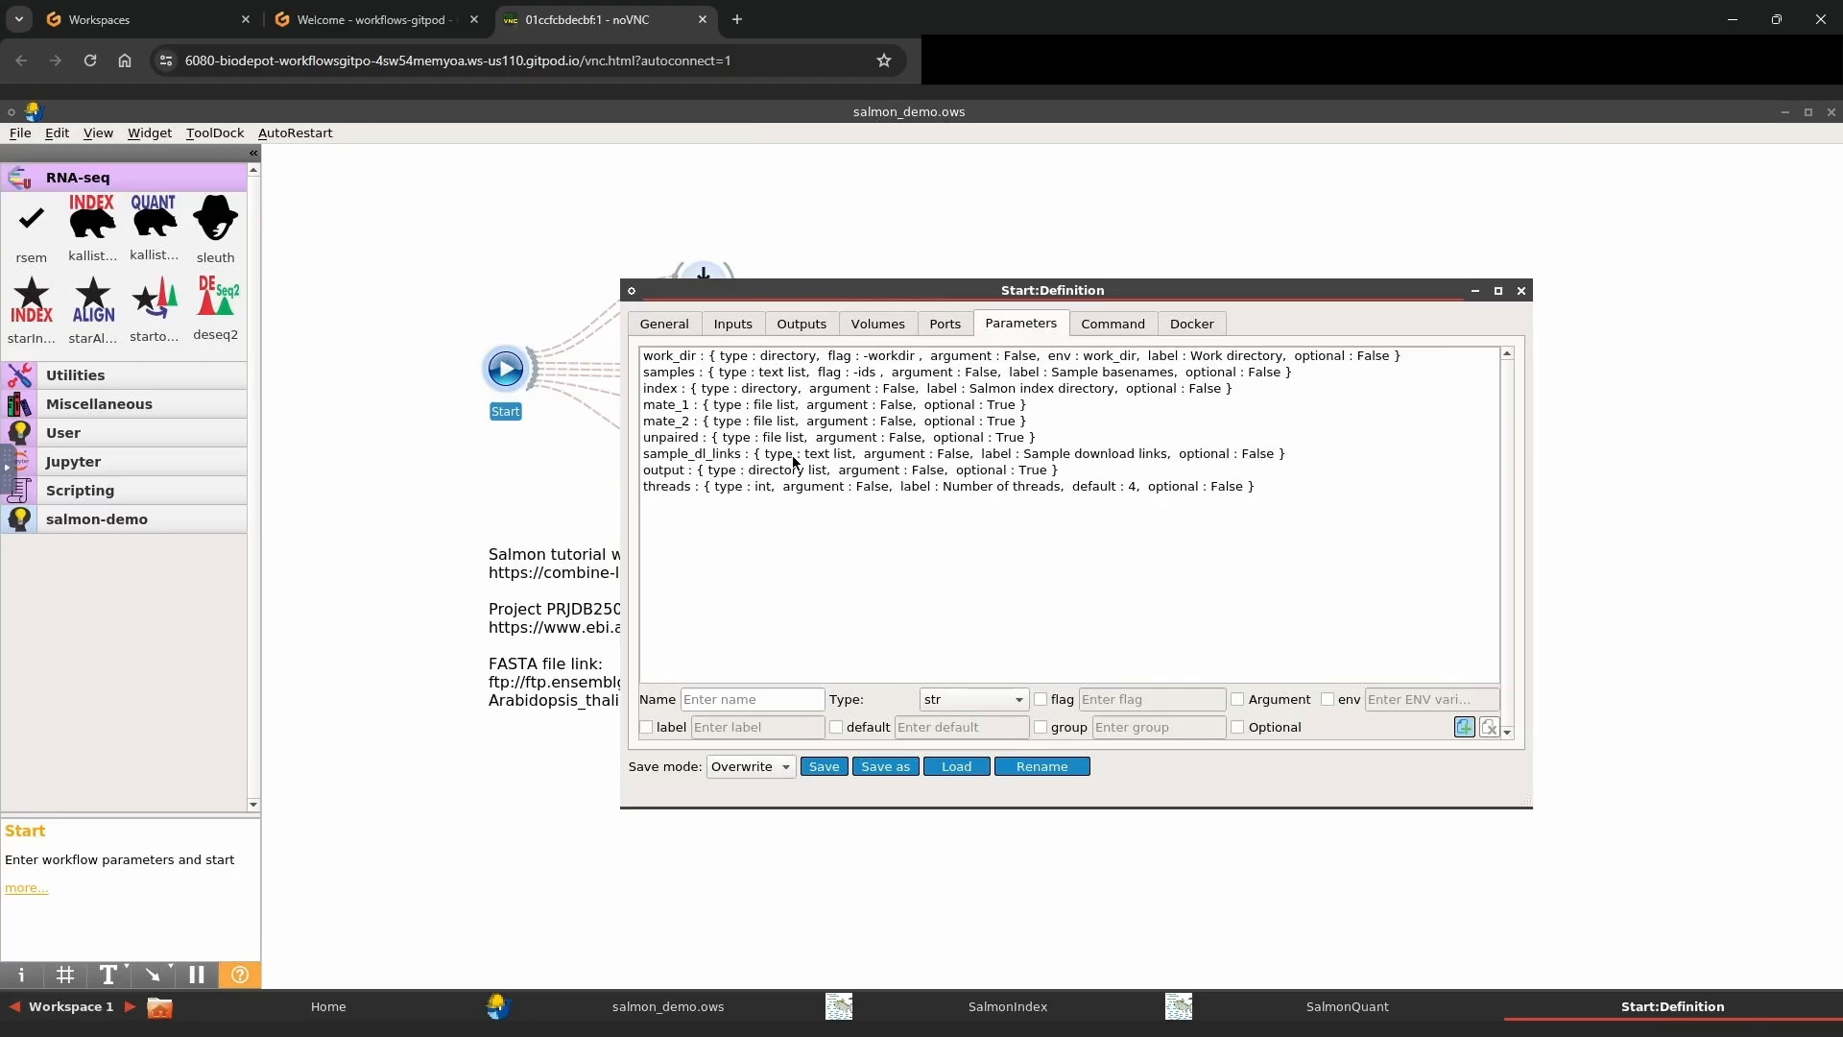
- Add an output named threads of type str to the Start widget, and check its name against the parameter list
click(810, 325)
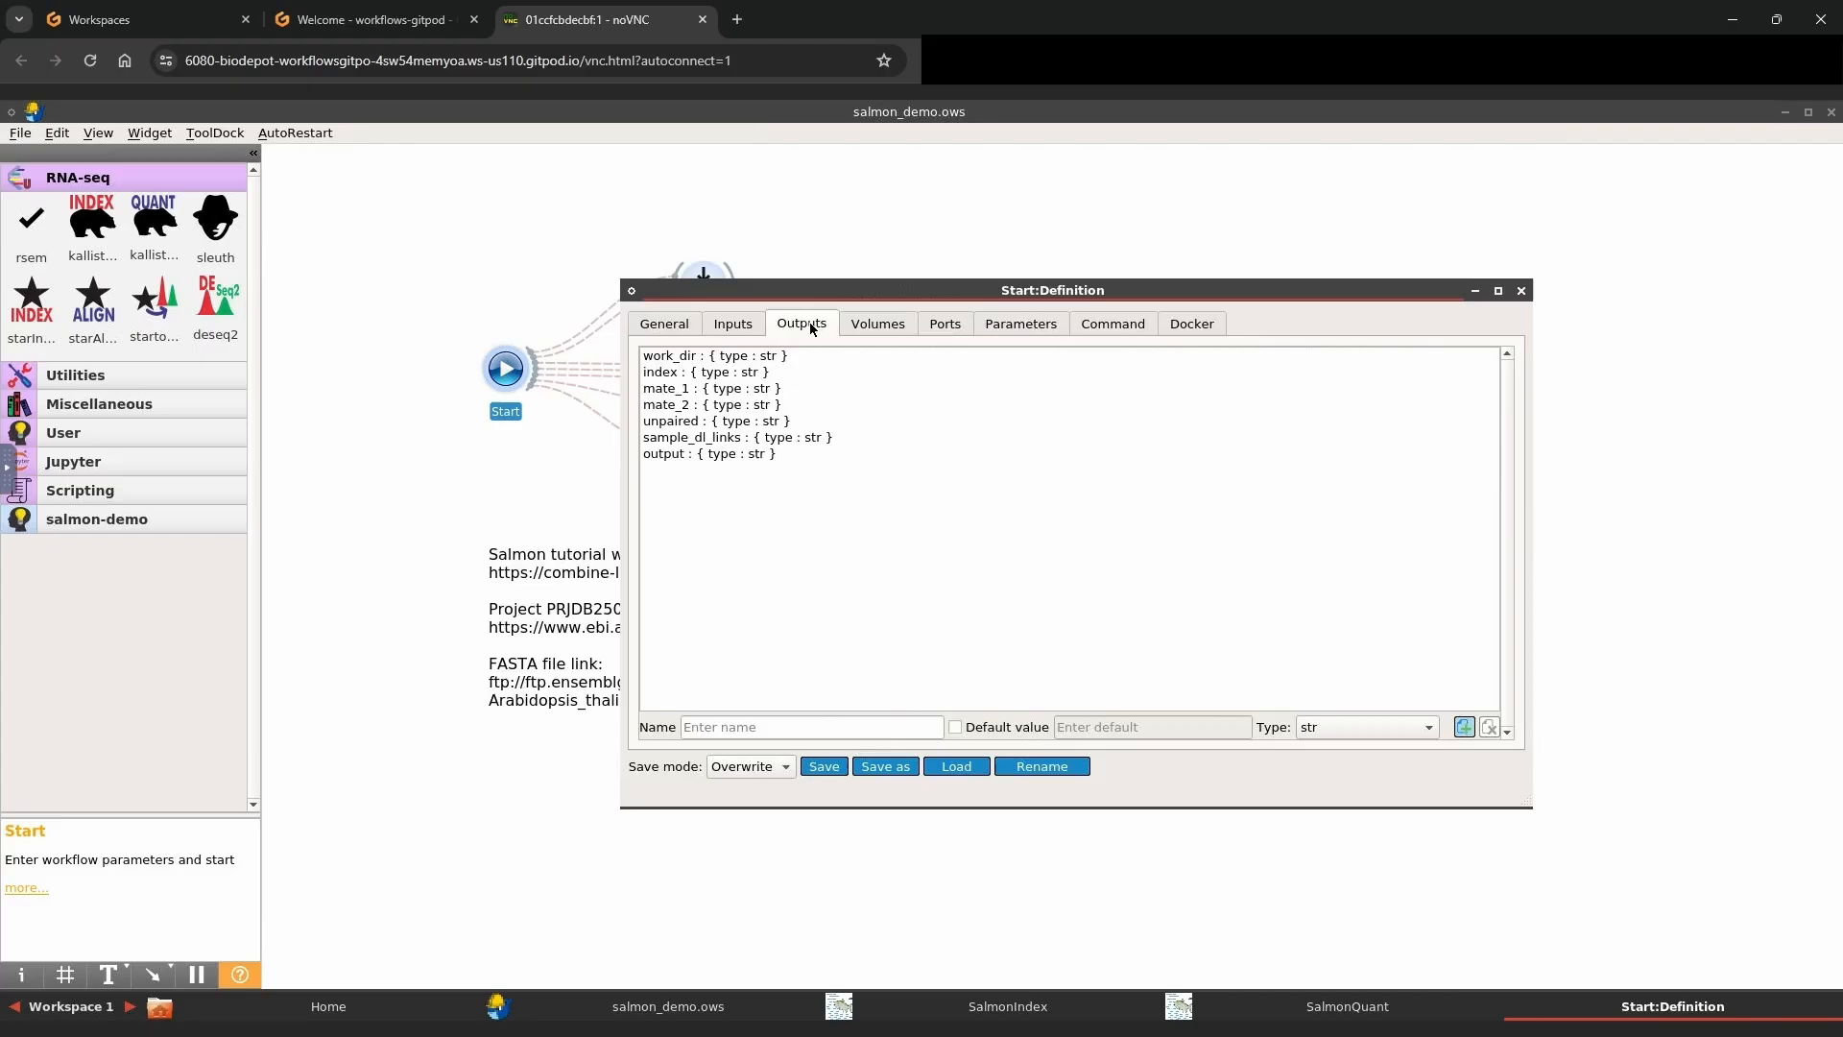
click(782, 730)
text(threads)
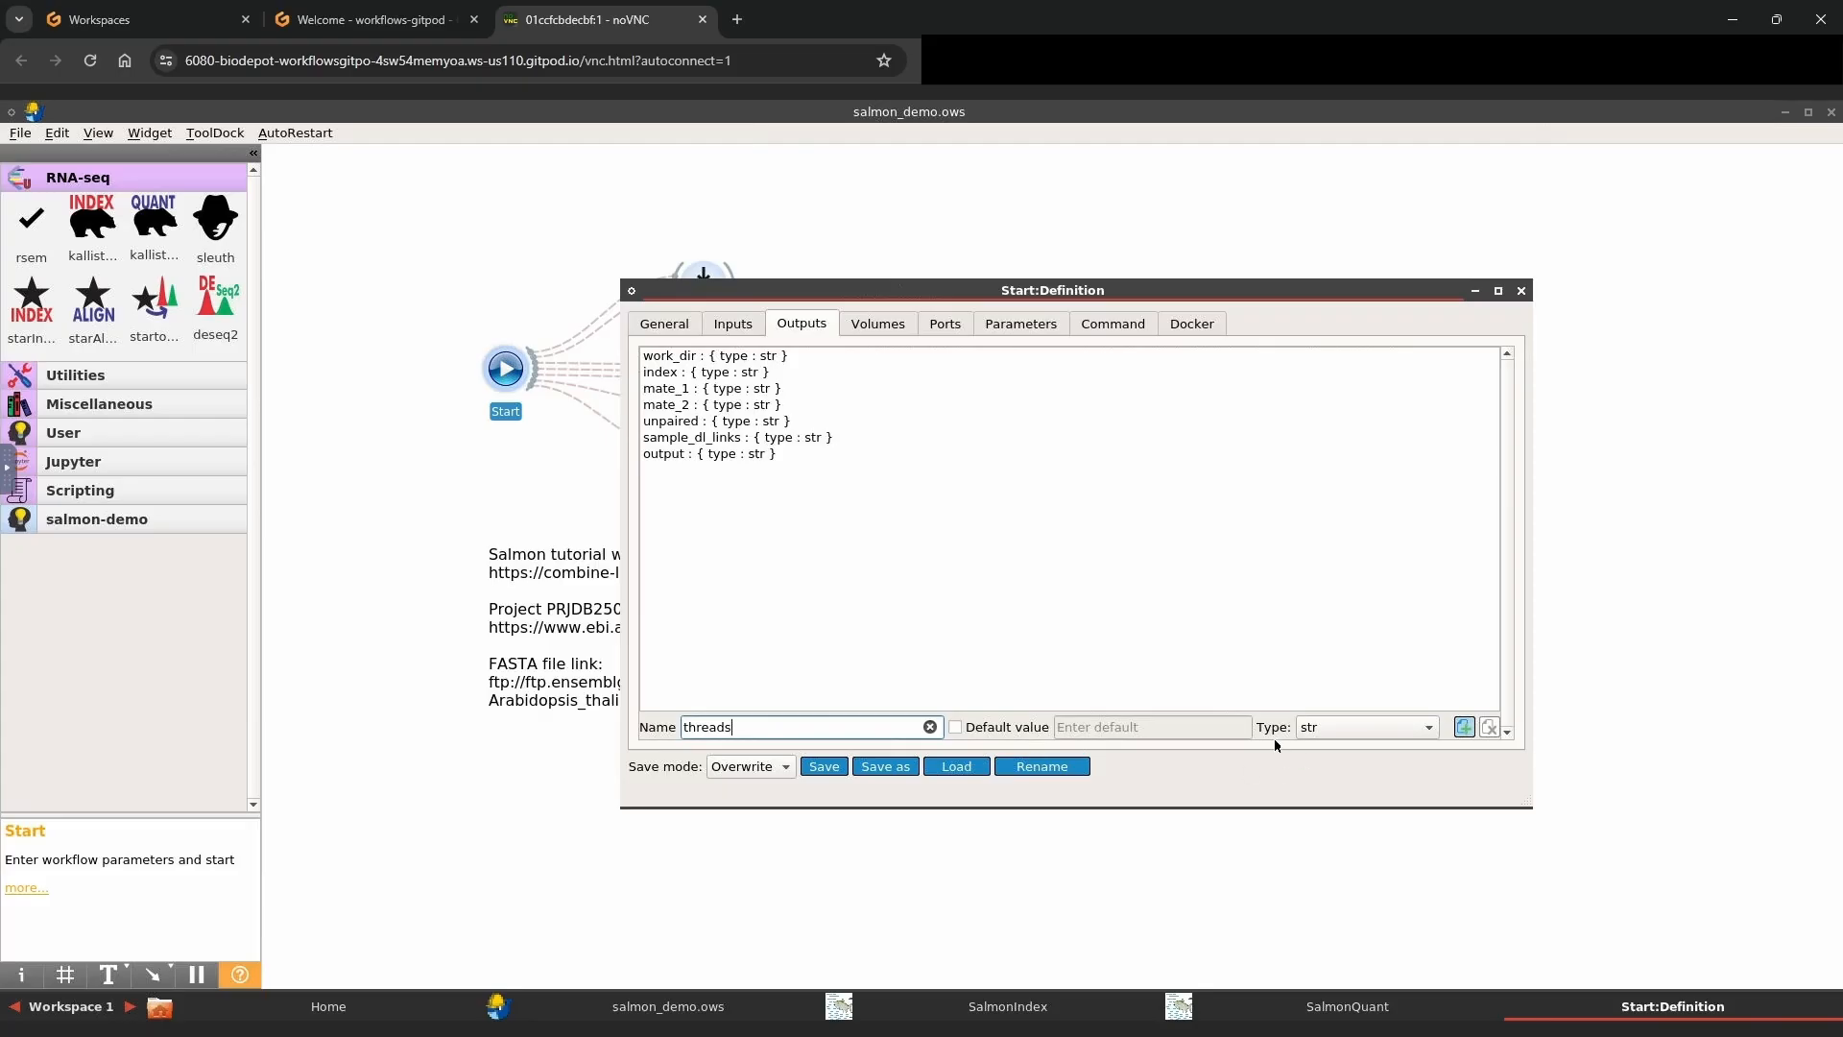
click(1464, 727)
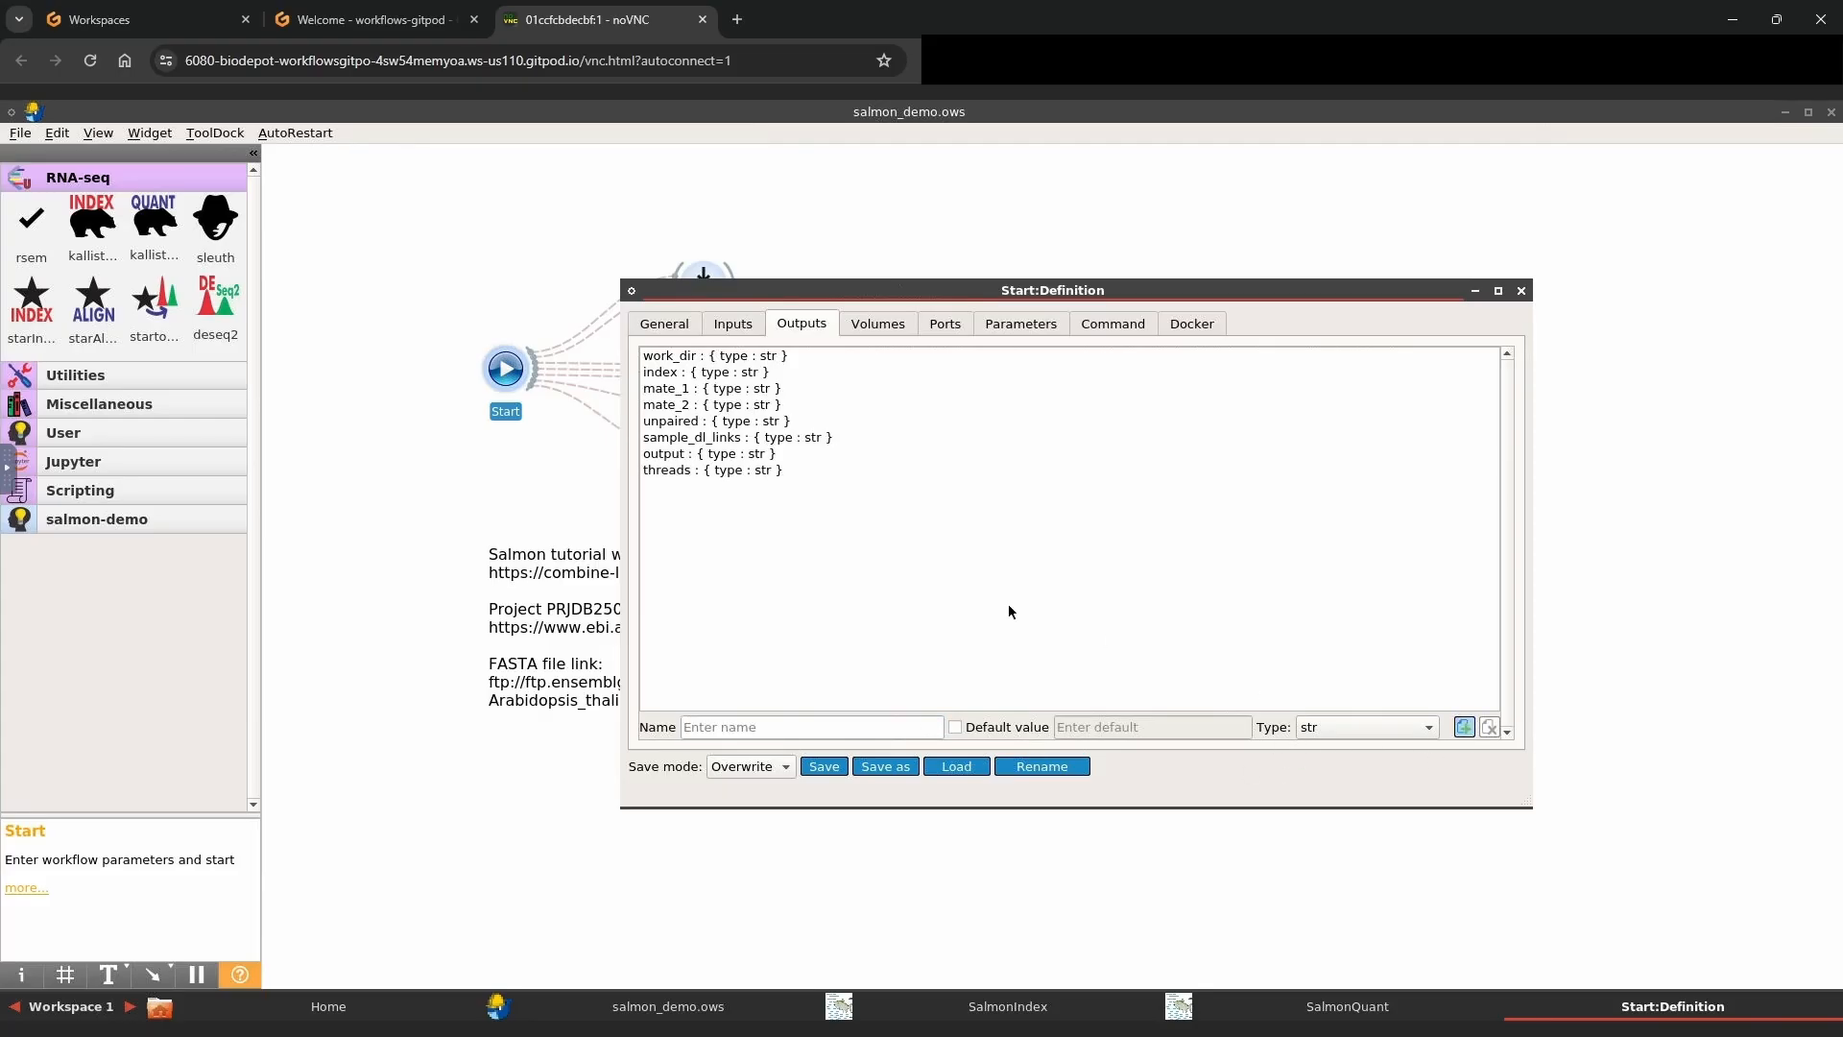
click(831, 475)
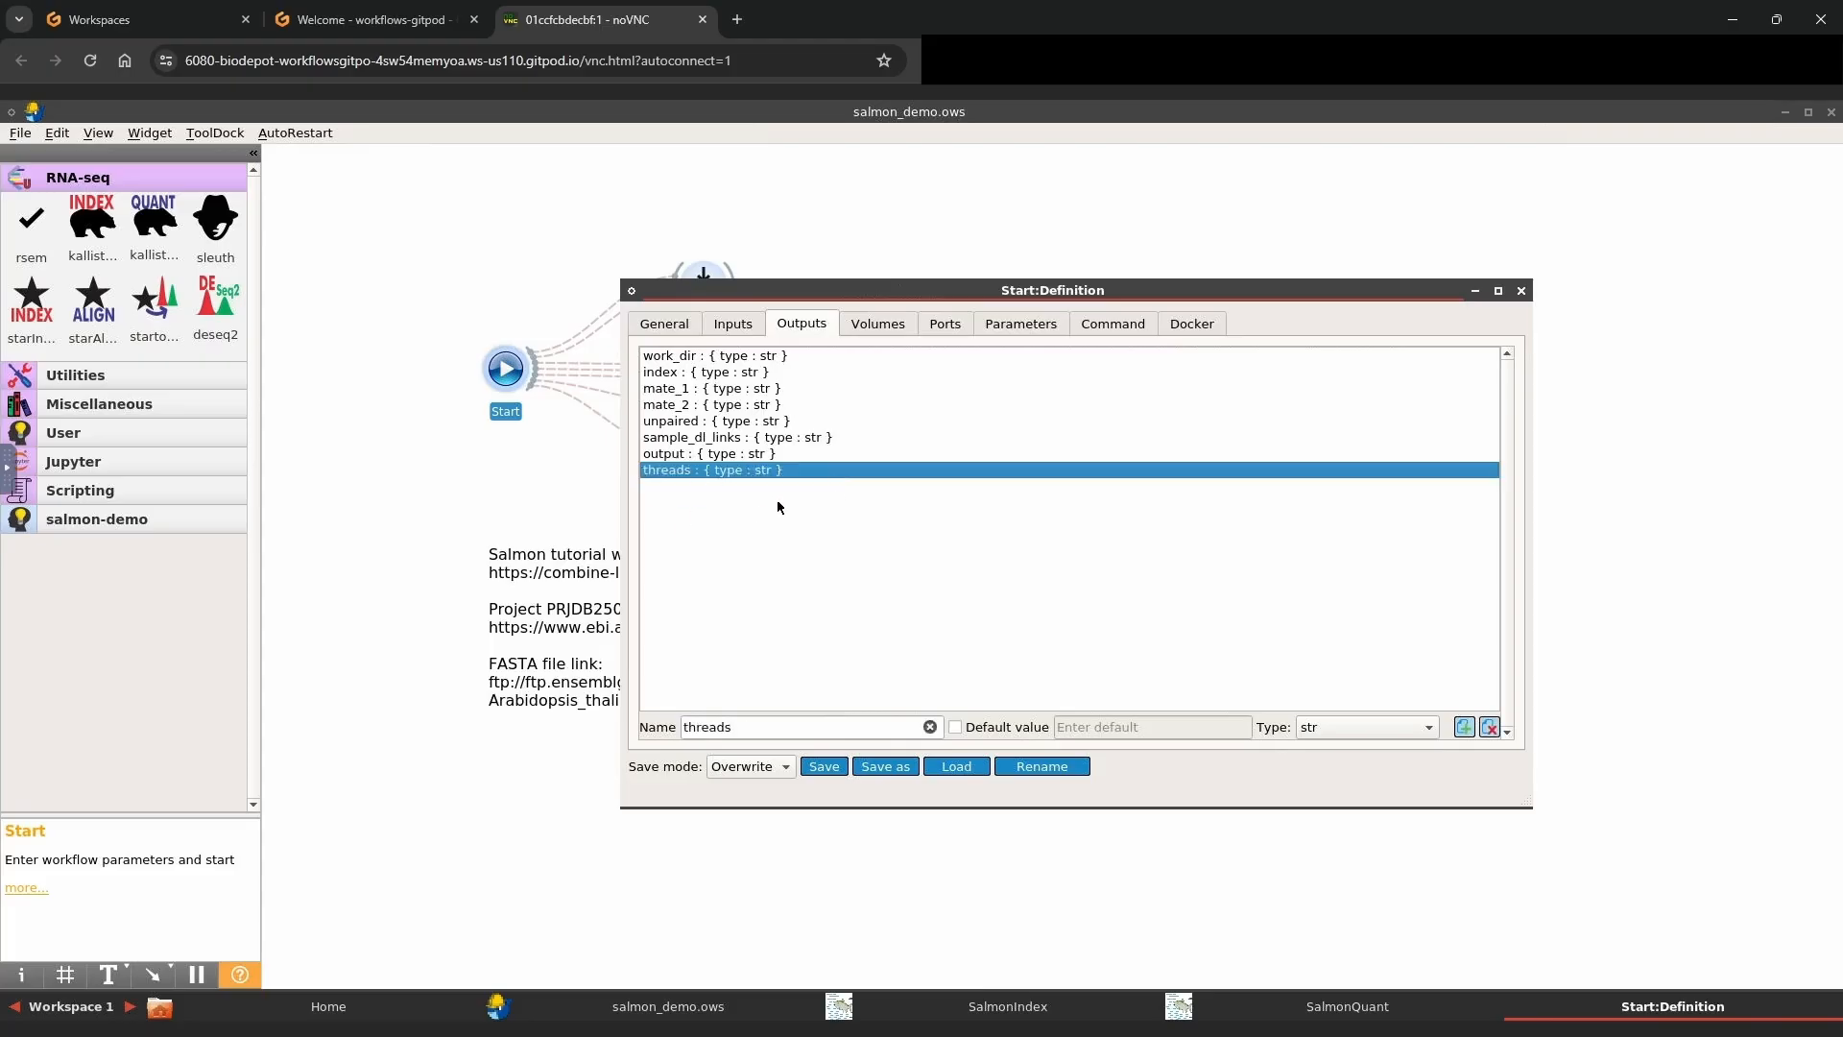
click(1046, 328)
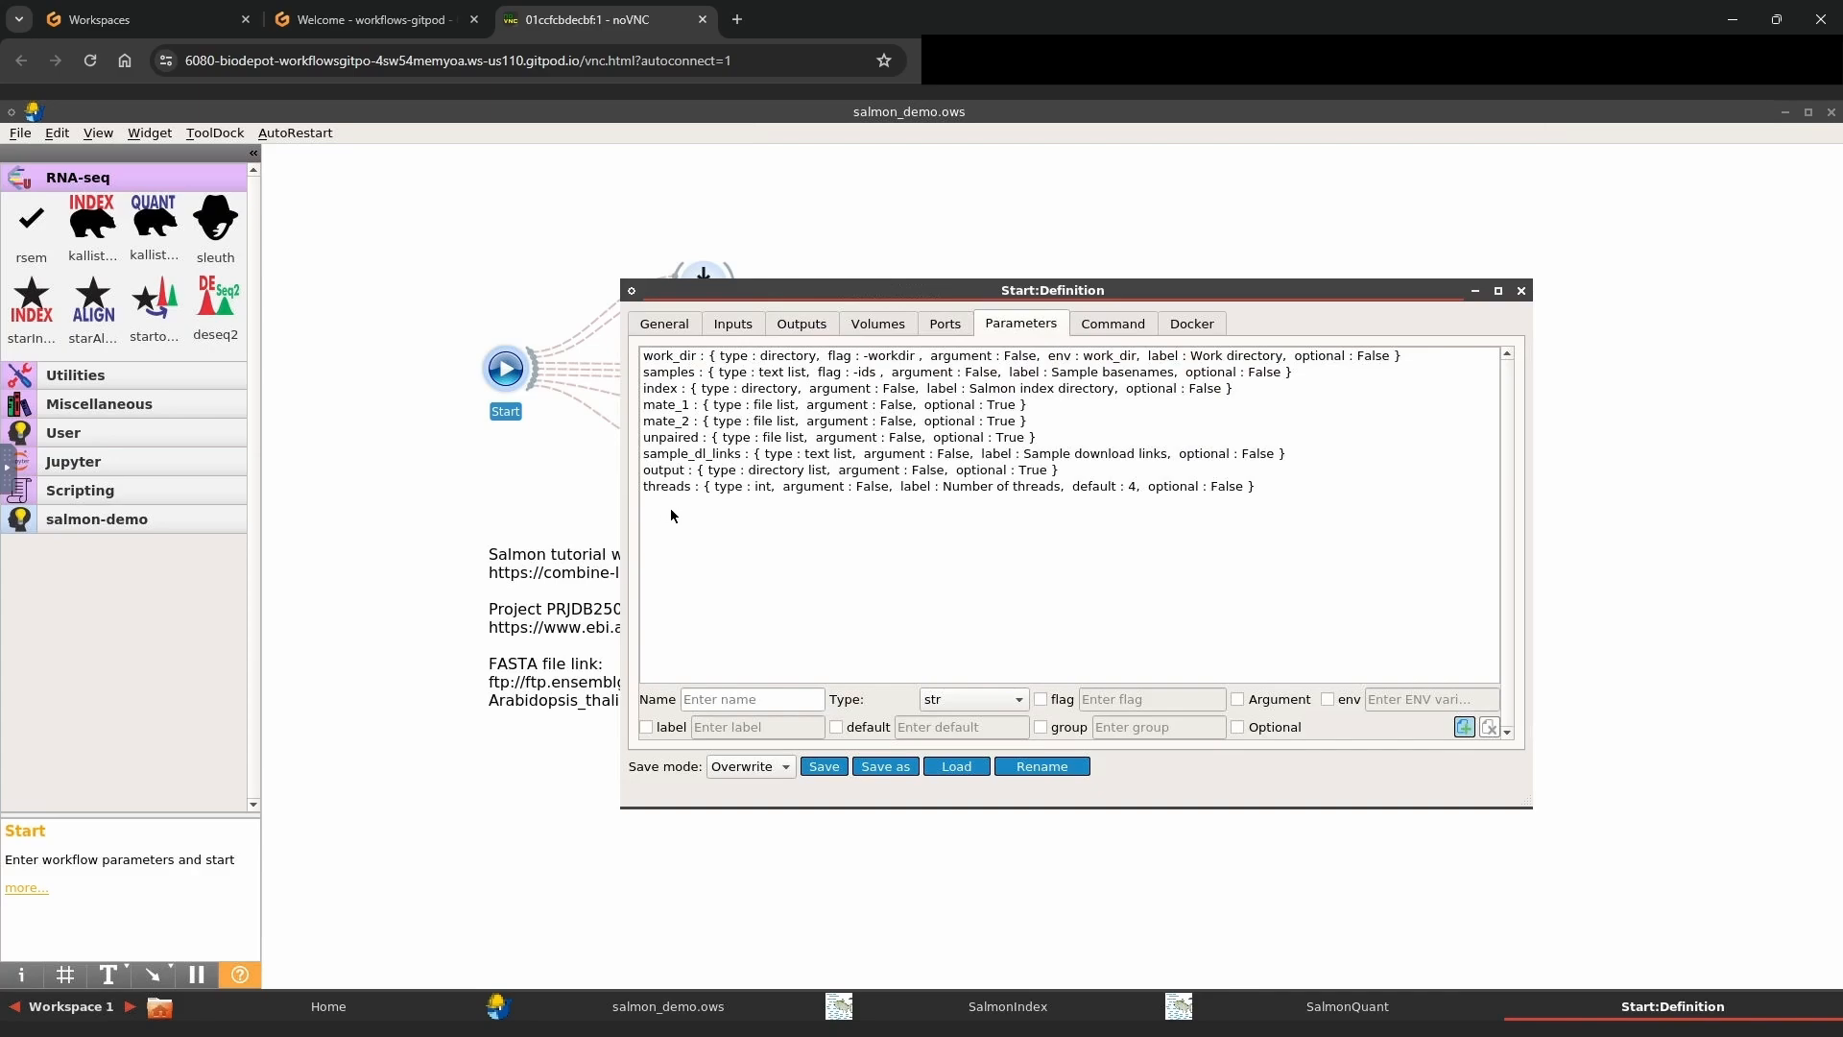
click(808, 326)
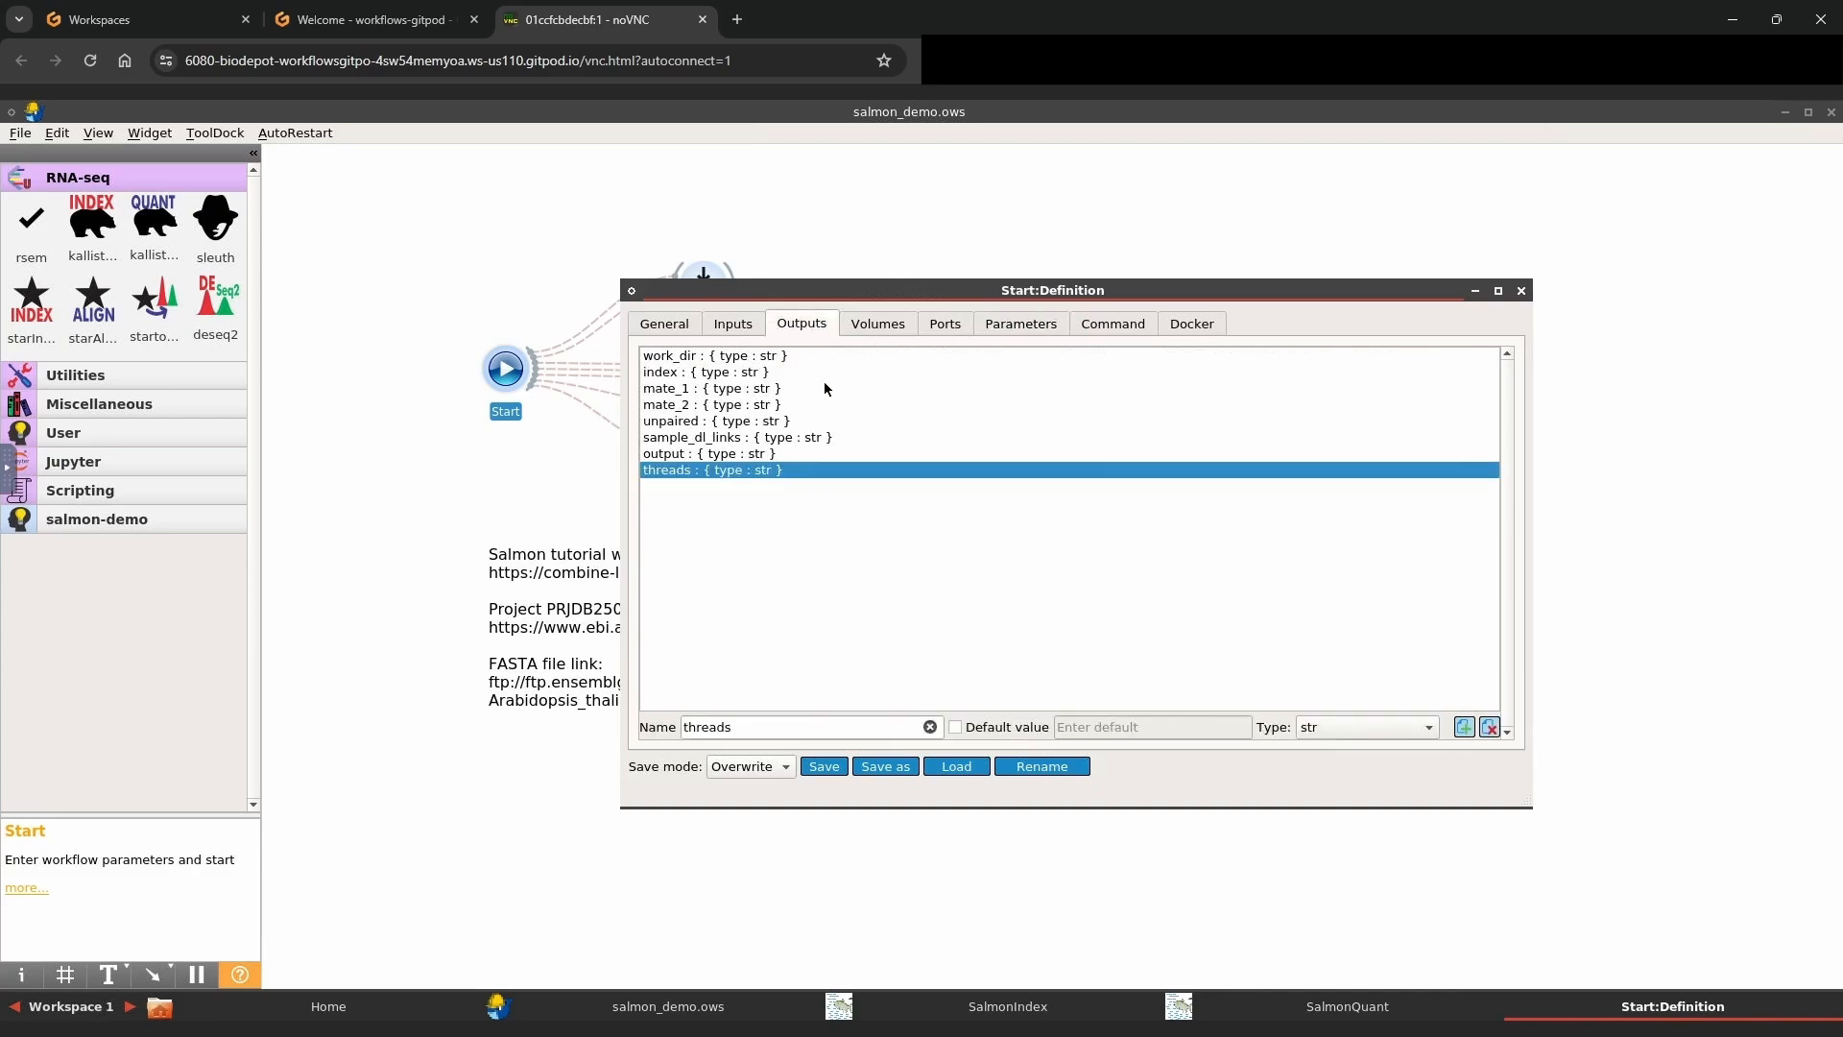
click(769, 581)
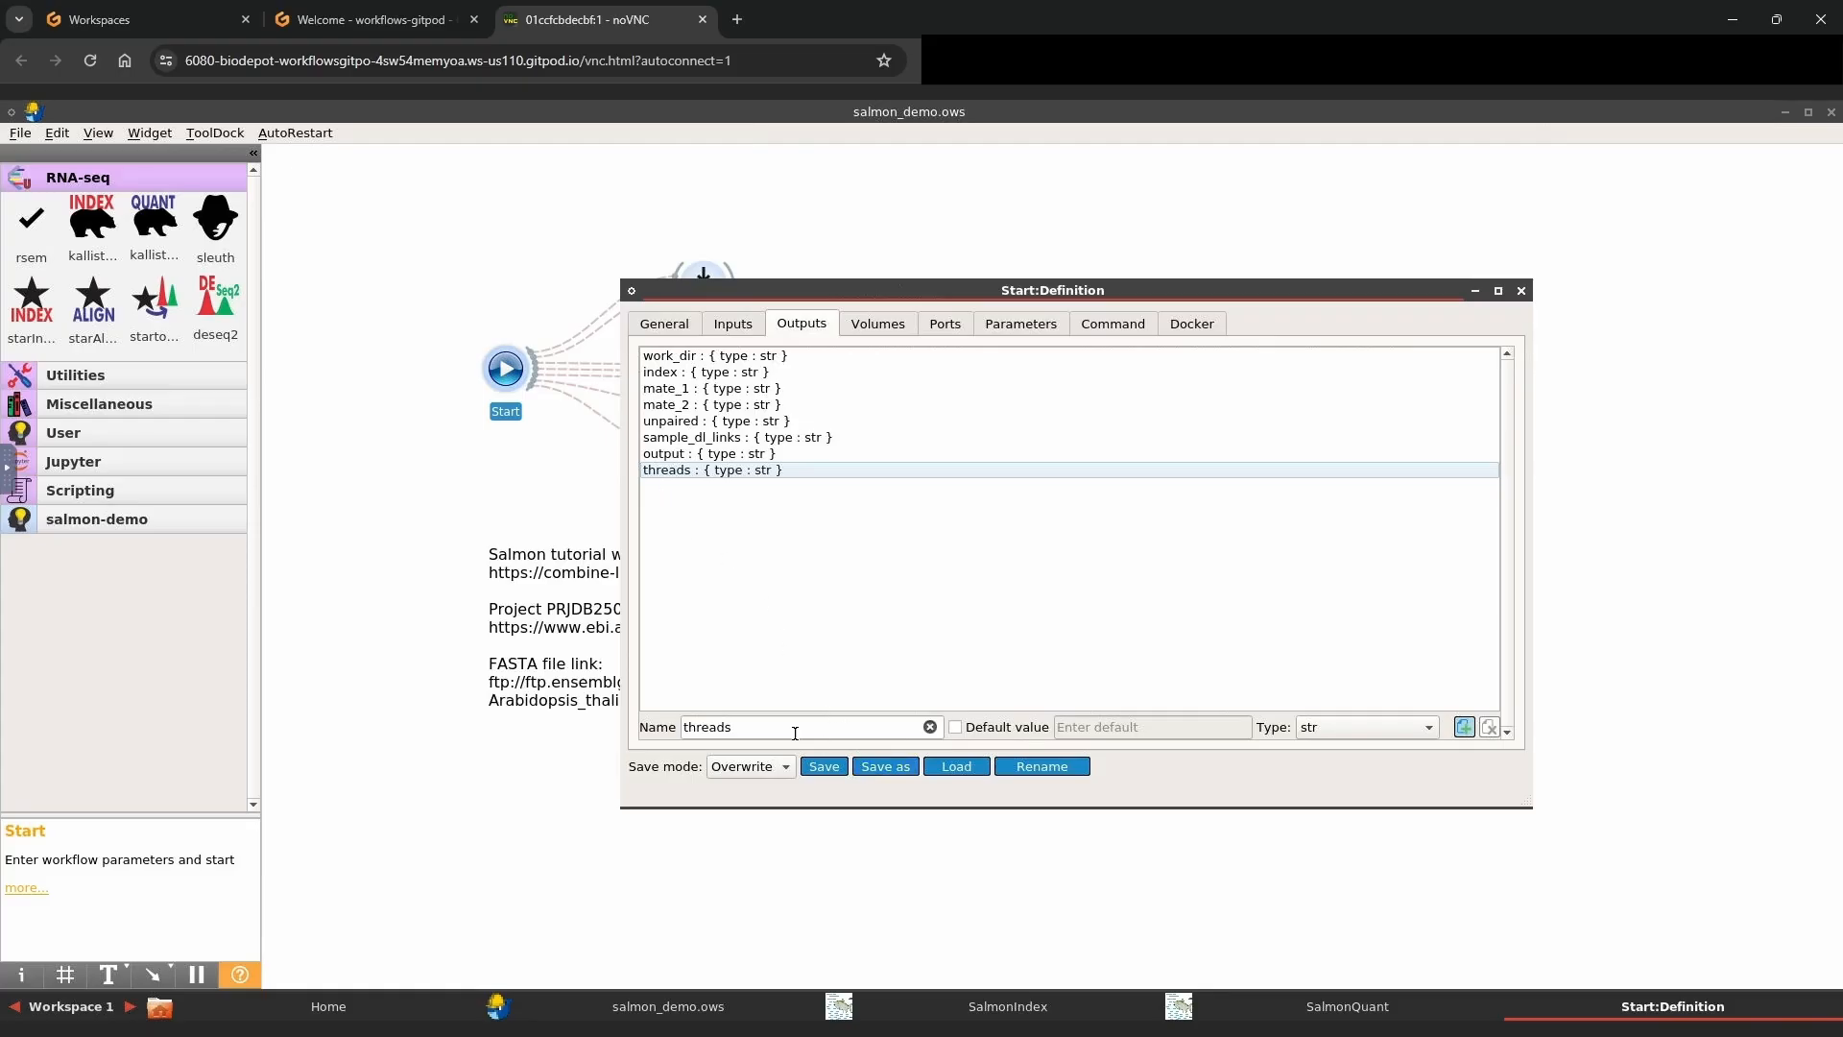
- Save the Start widget definition in Overwrite mode and reload it, saving the salmon-demo workflow with all widget types merged
click(827, 768)
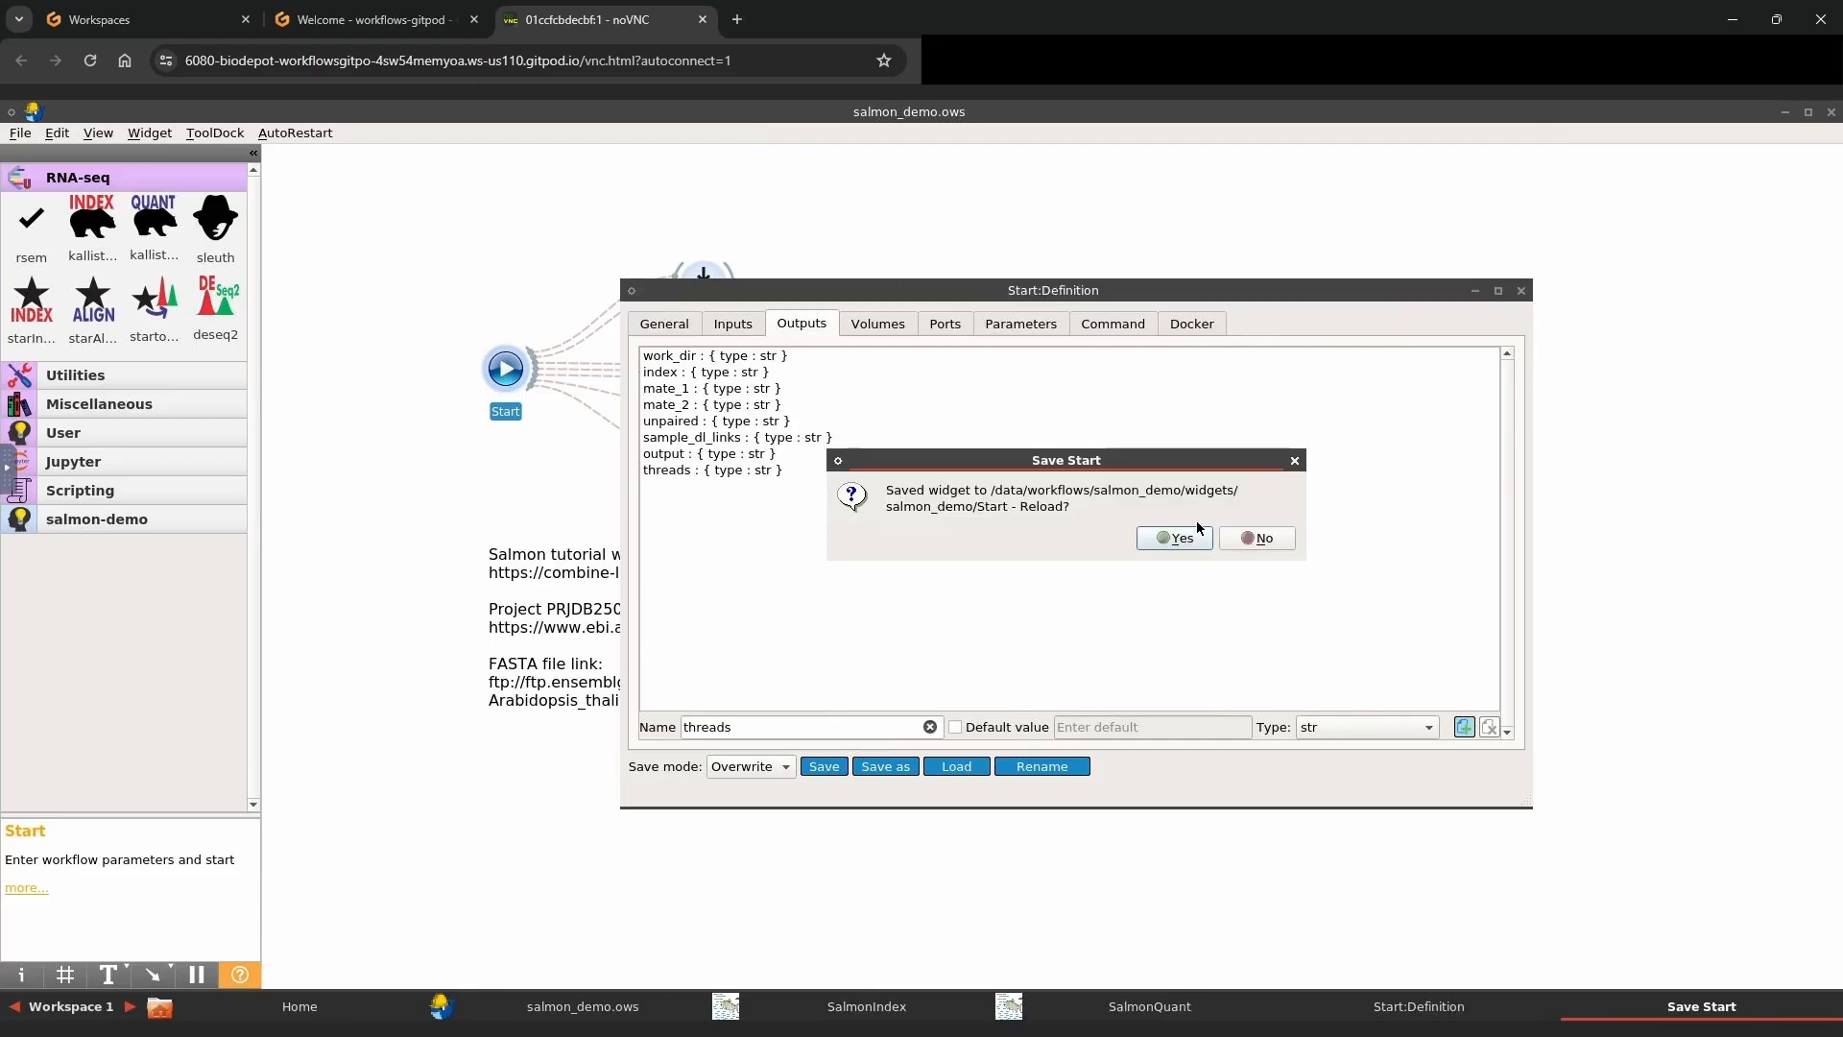
click(1177, 539)
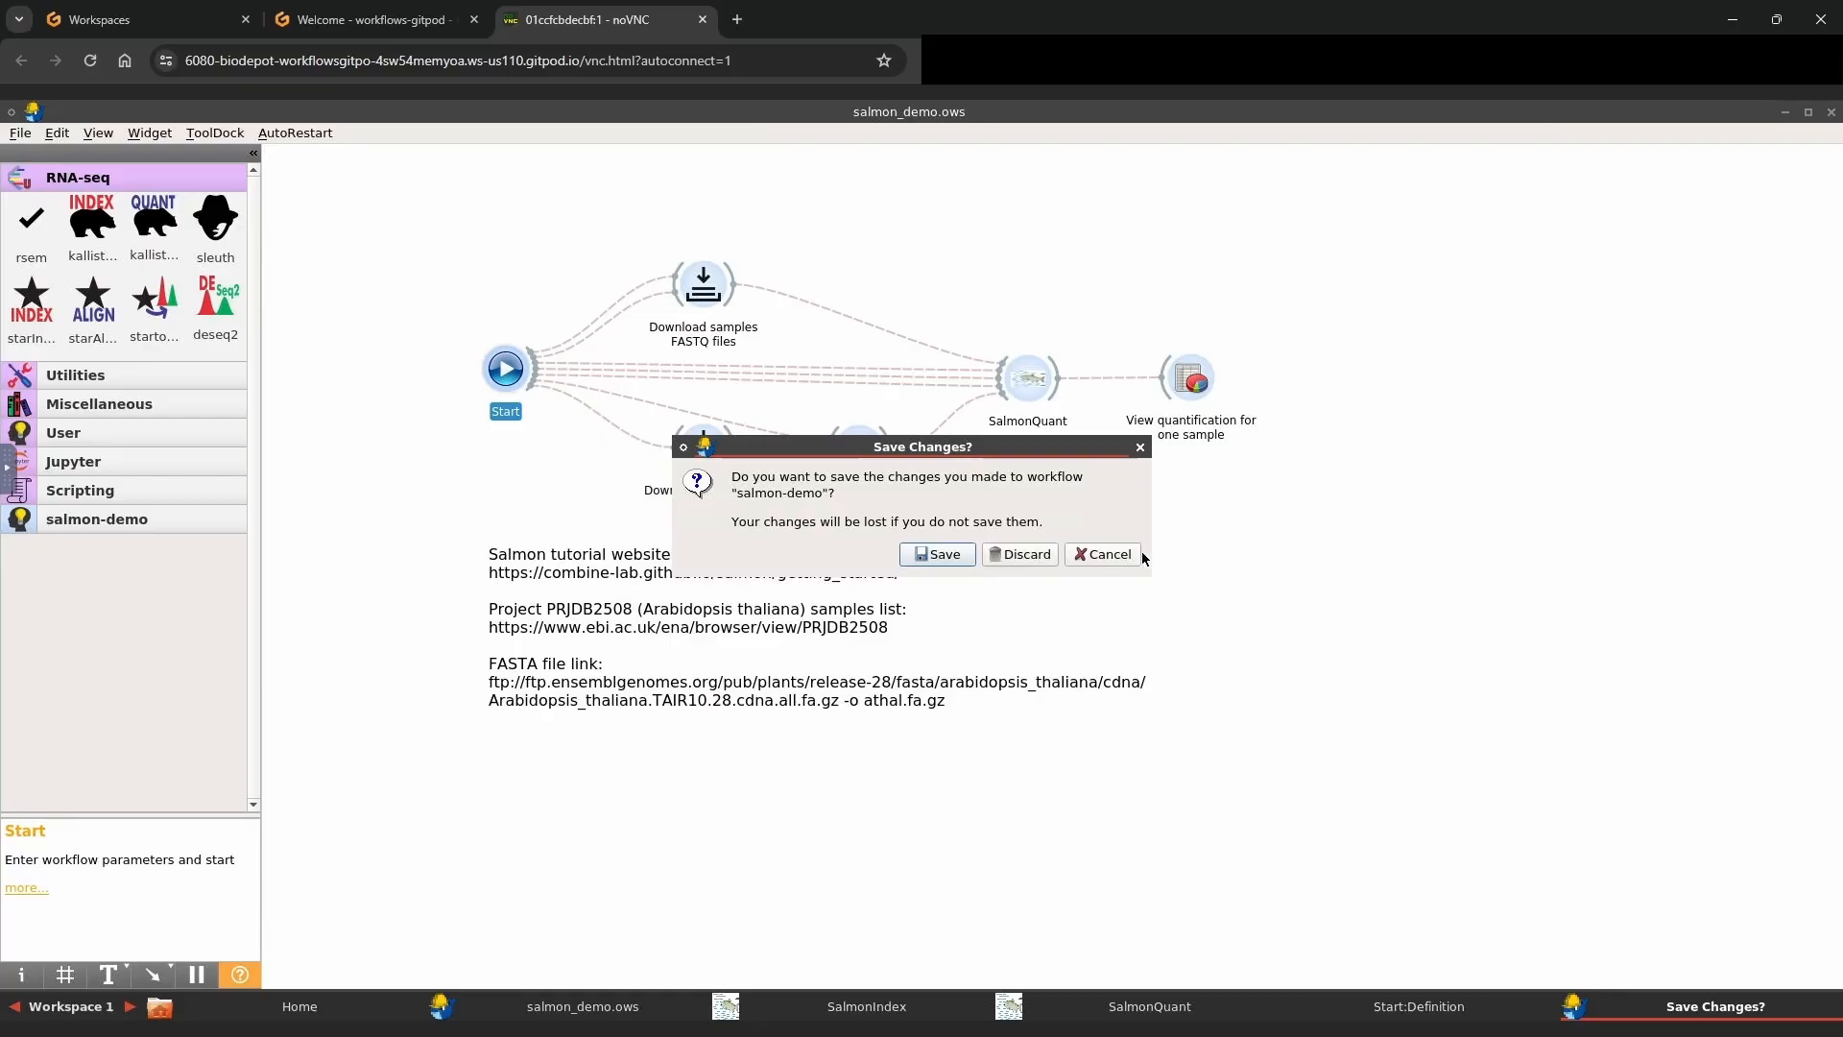
click(950, 556)
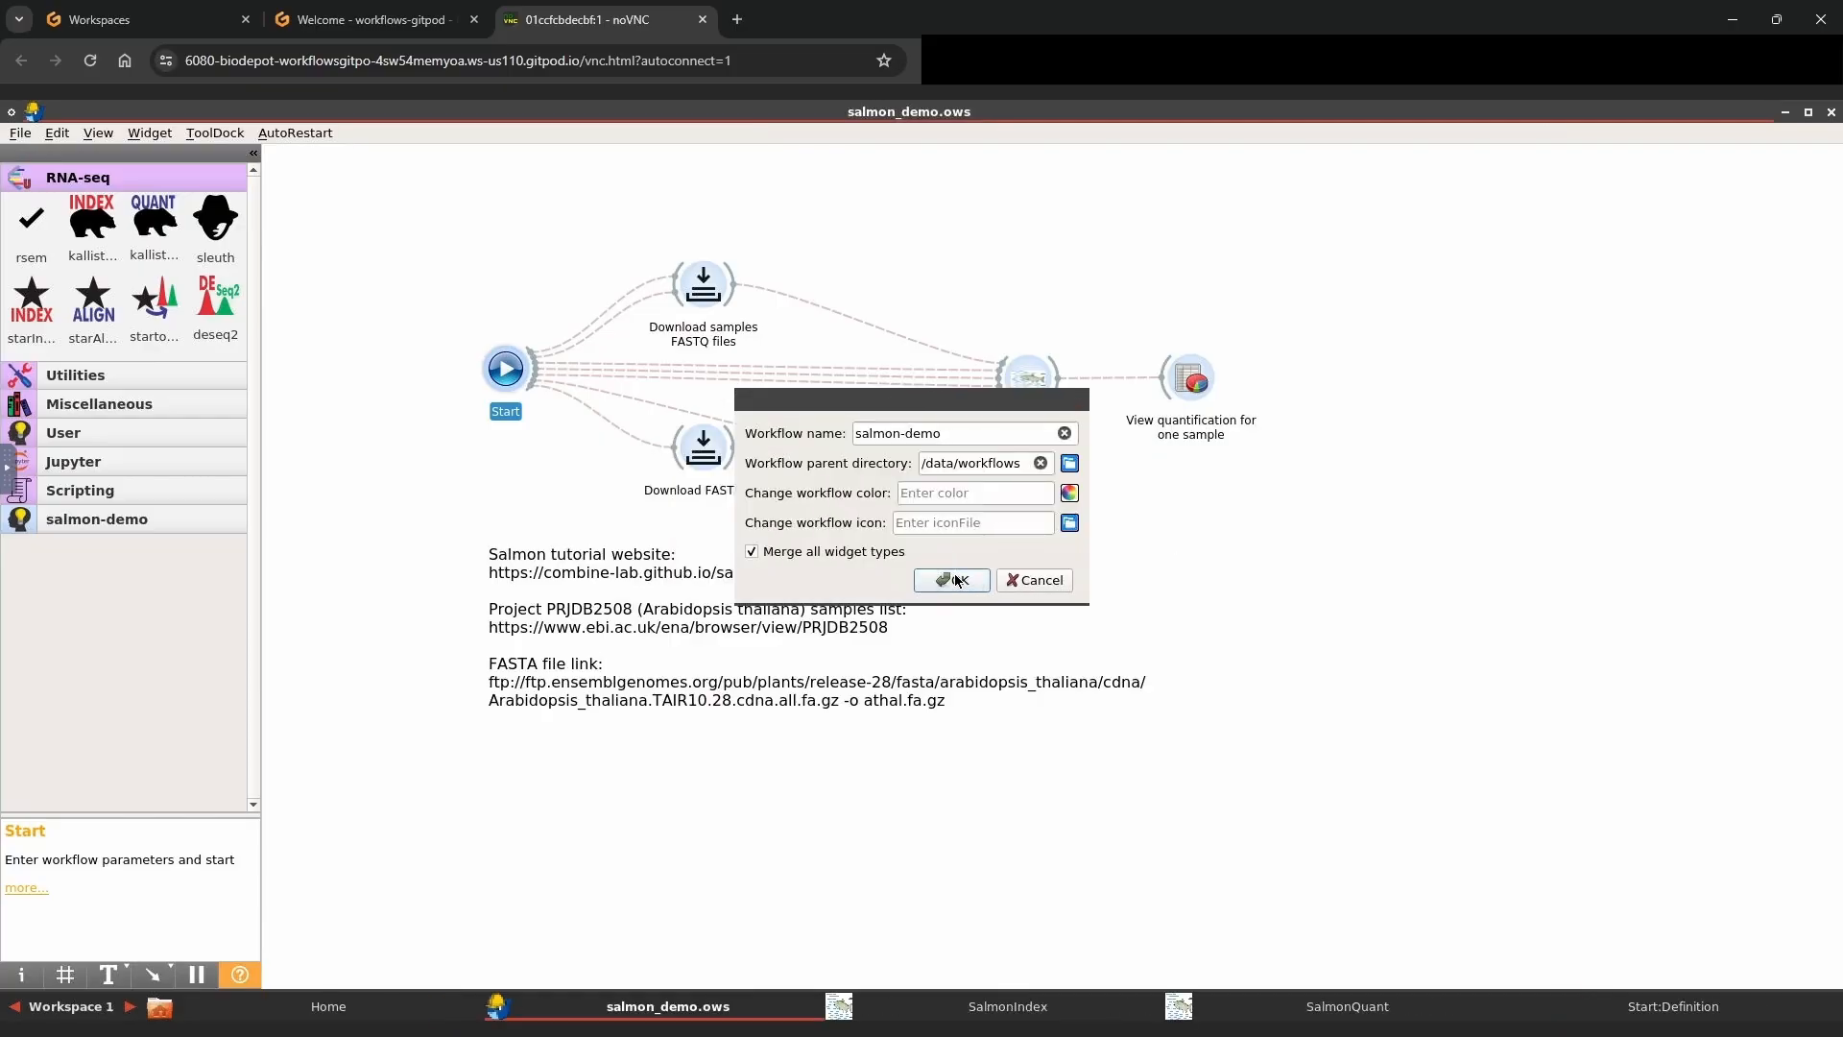
click(956, 580)
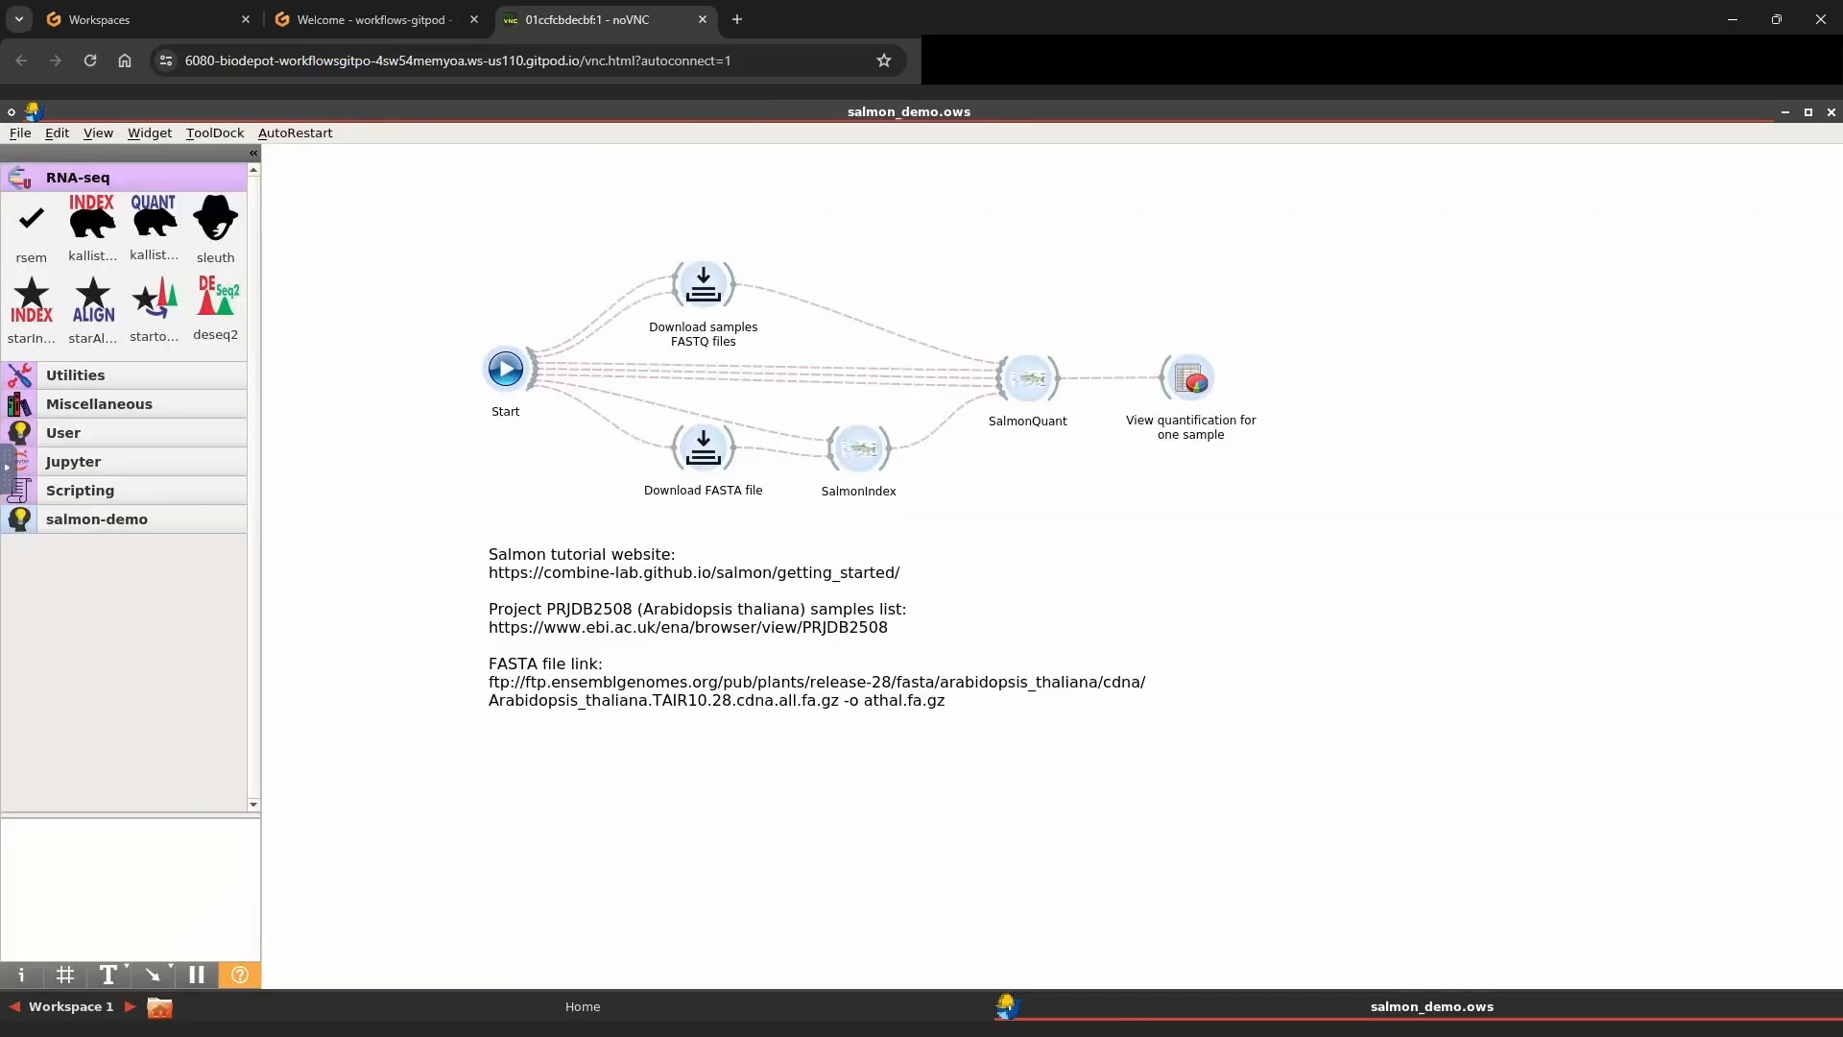
- Examine the Start widget's number of threads entry and the threads output in the links between Start and SalmonIndex
double_click(499, 374)
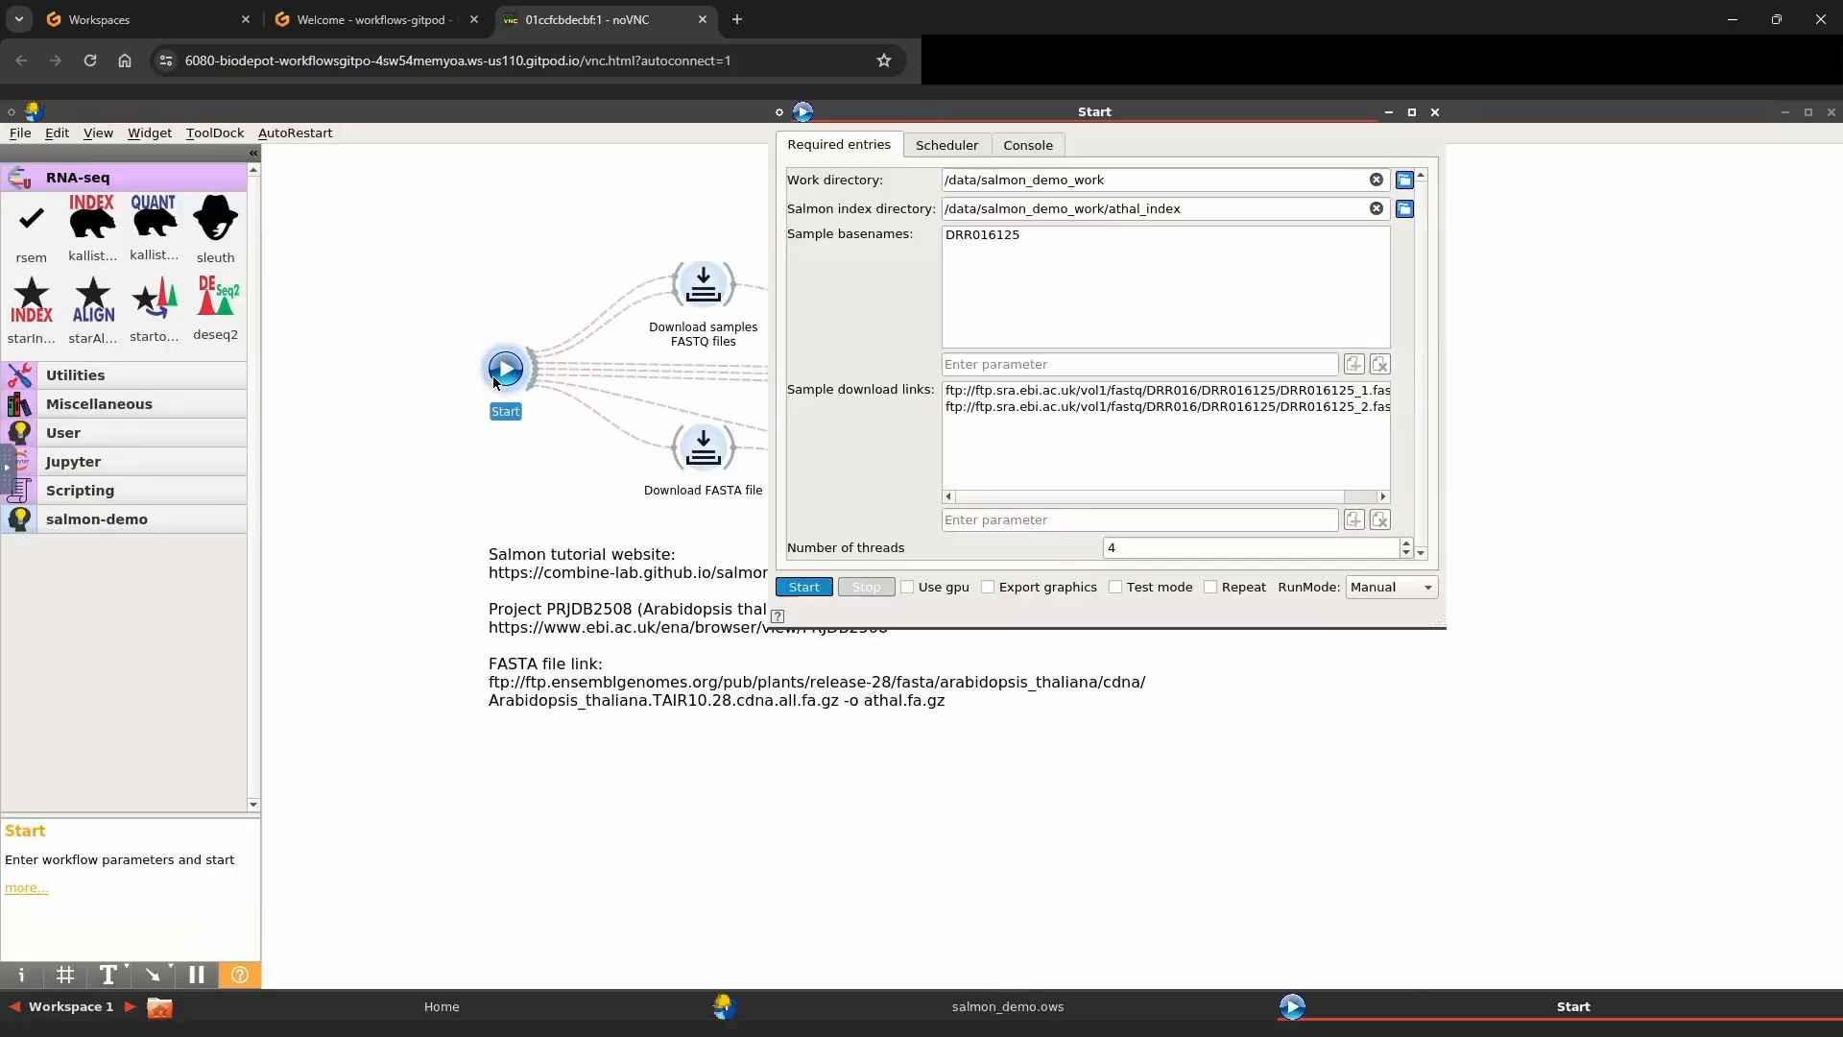
click(1130, 548)
click(556, 407)
double_click(608, 395)
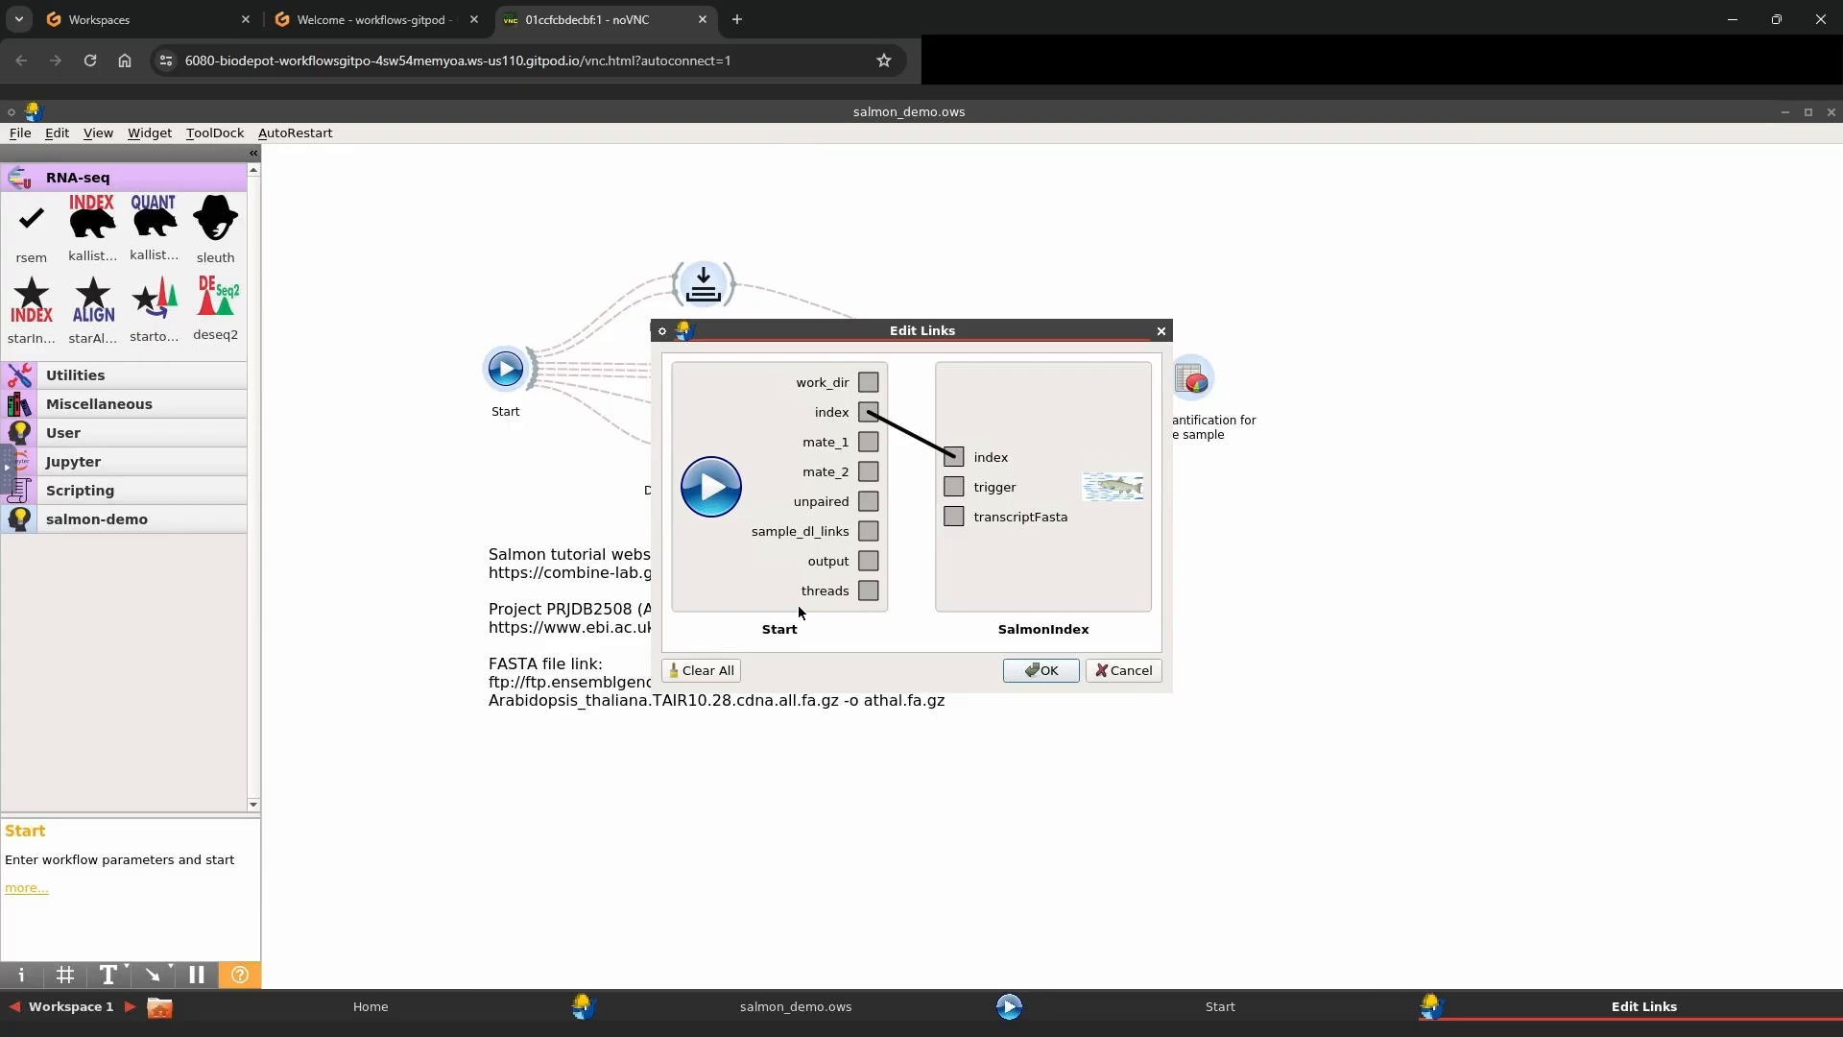
click(1120, 674)
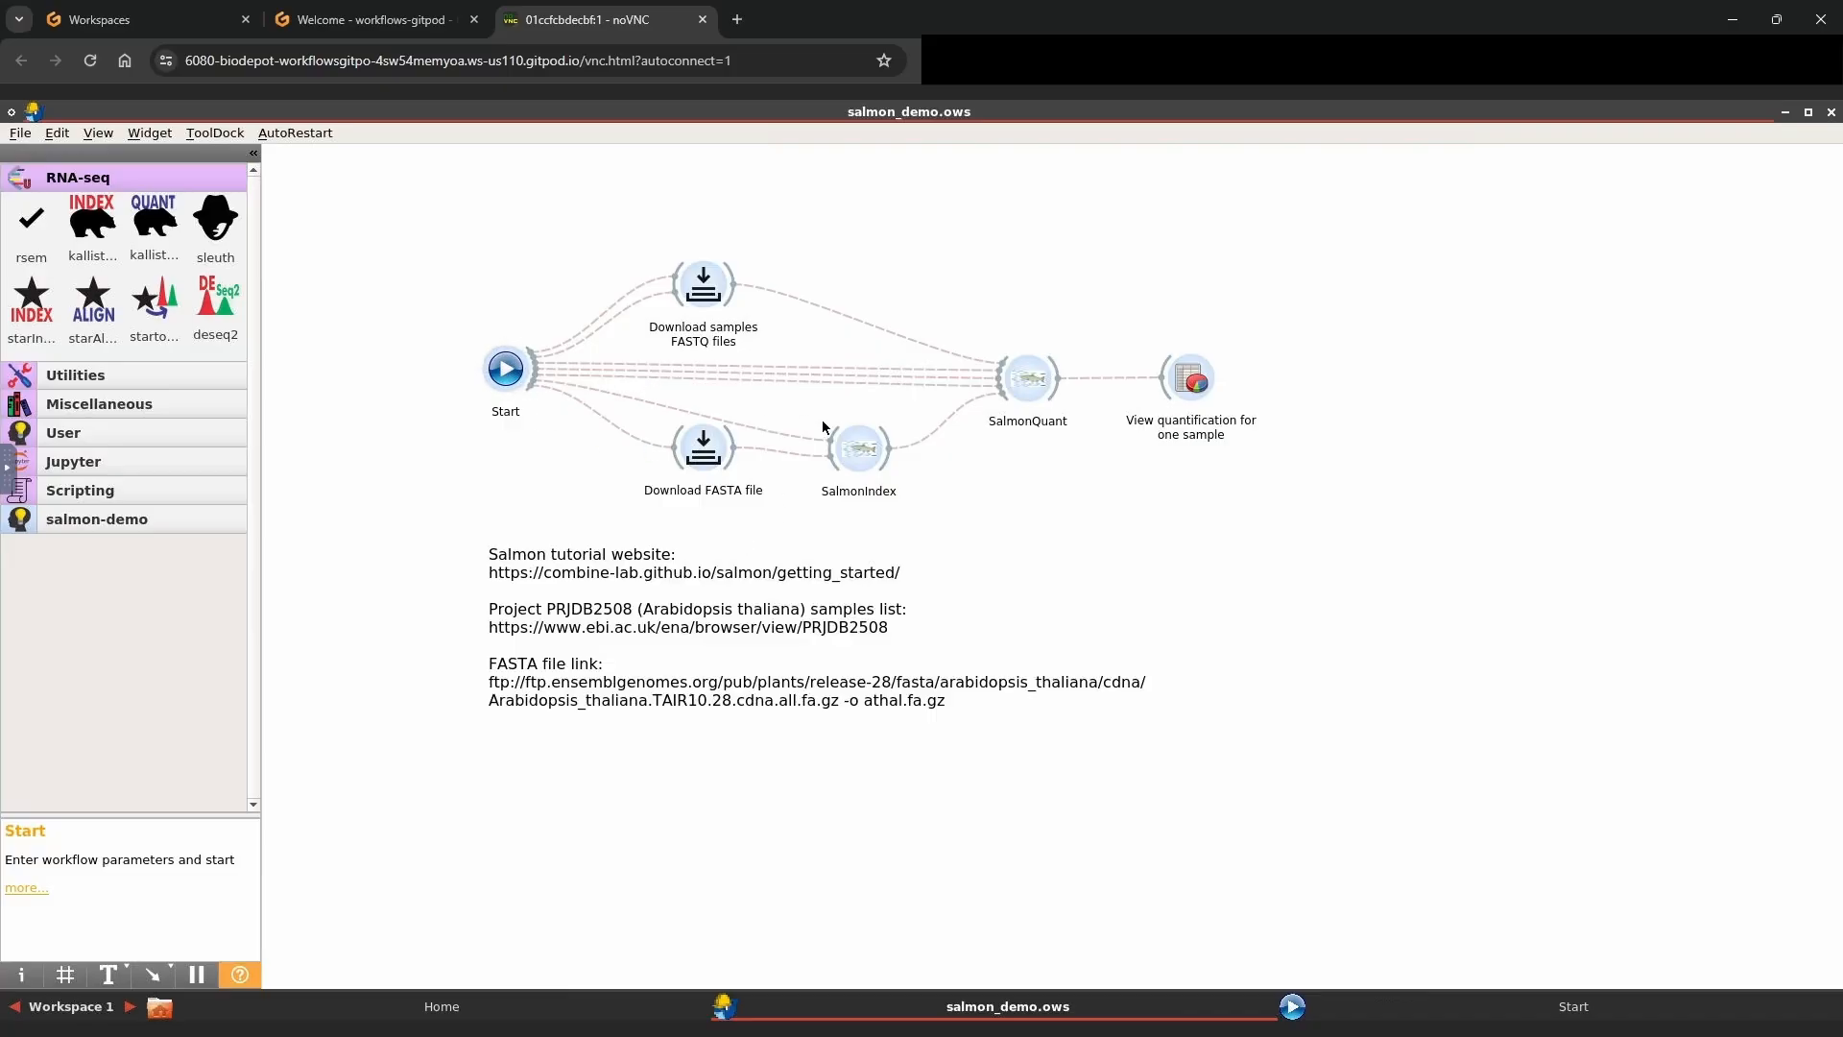
double_click(761, 435)
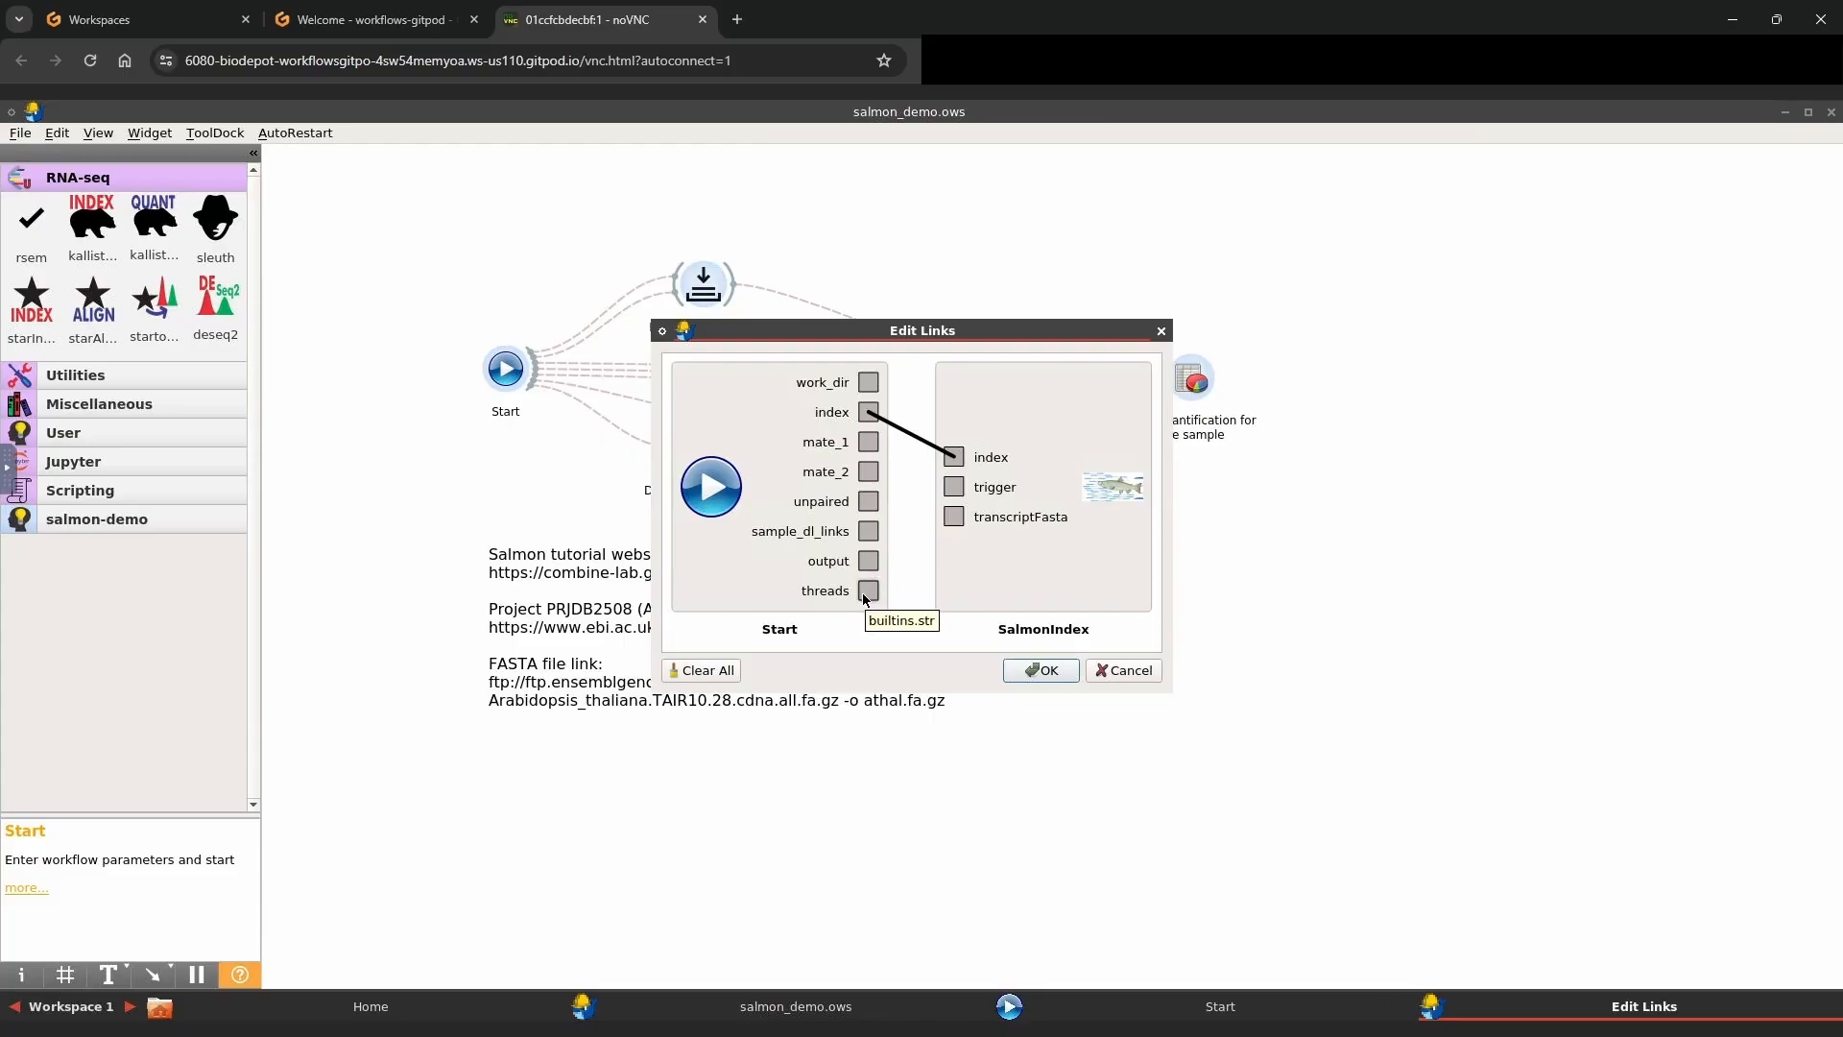
mouse_move(867, 597)
mouse_down()
mouse_move(988, 527)
mouse_move(954, 514)
mouse_move(962, 489)
mouse_move(964, 579)
mouse_move(950, 550)
mouse_move(955, 568)
mouse_move(857, 599)
mouse_up()
click(1111, 670)
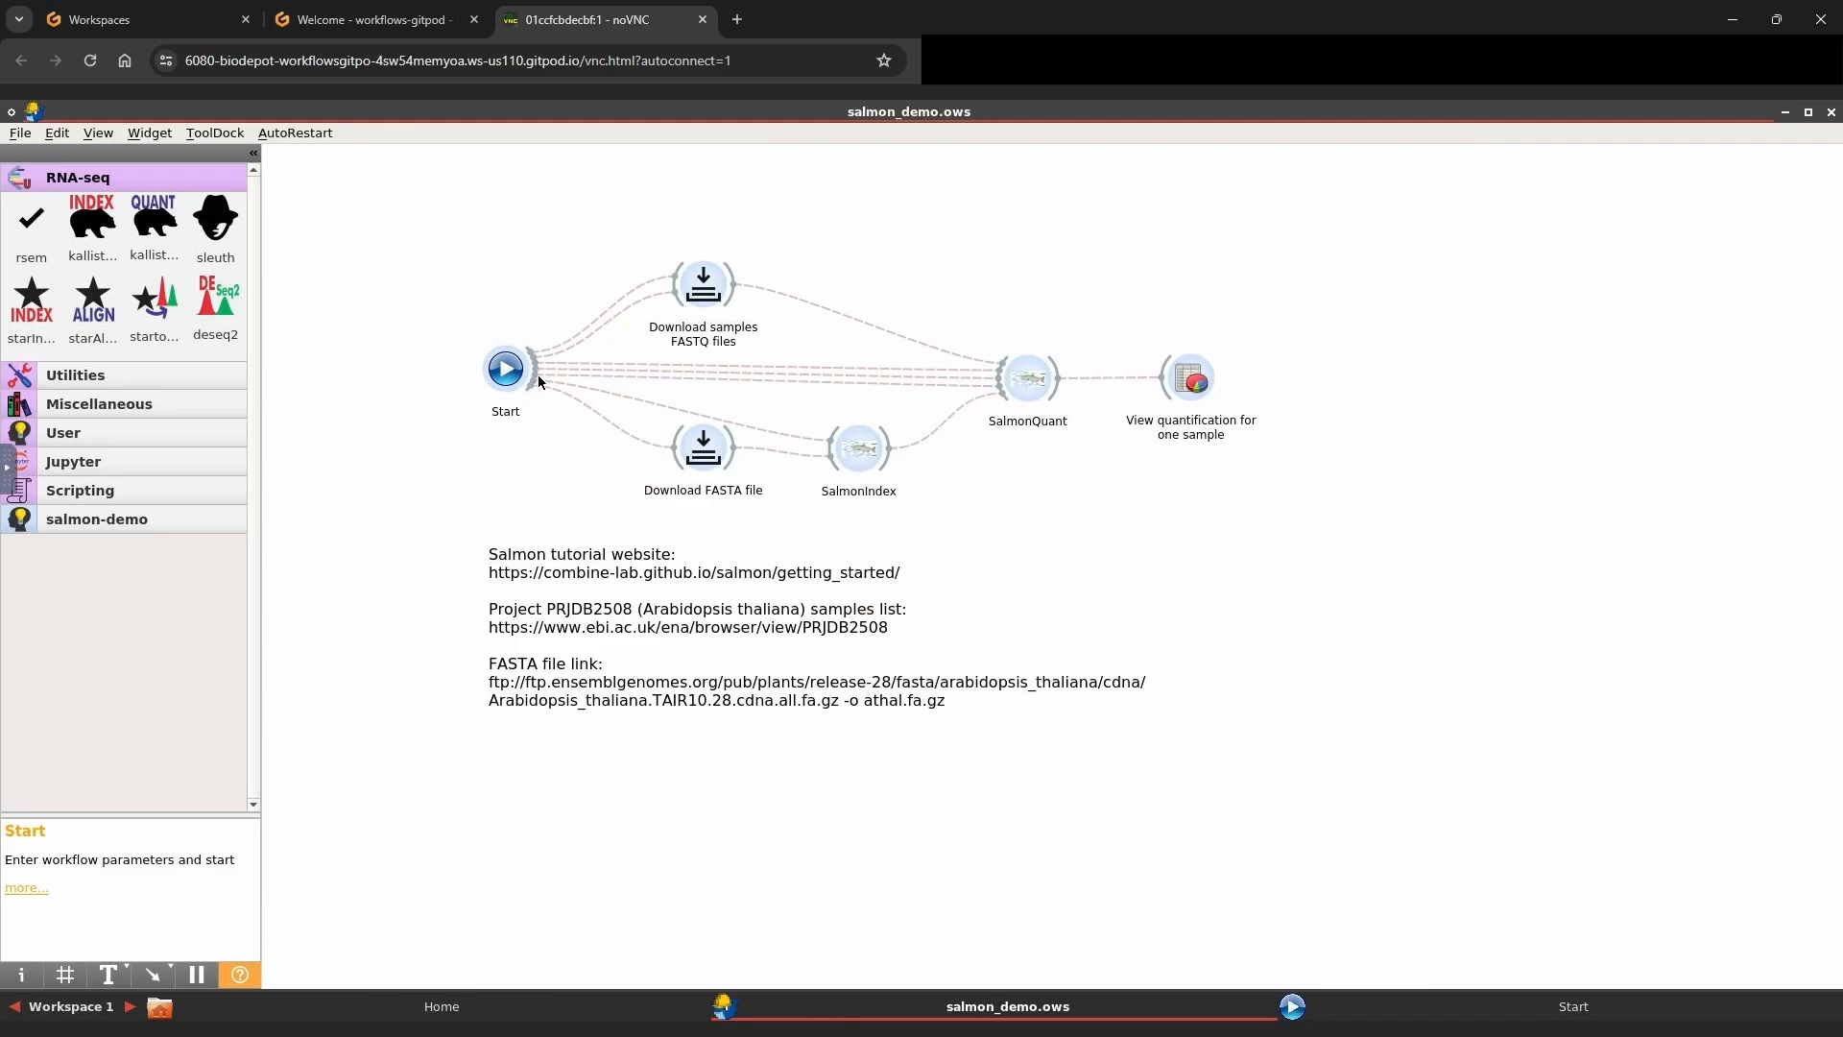
- Review the inputs defined for the SalmonIndex widget and the links between Start and SalmonQuant
right_click(861, 460)
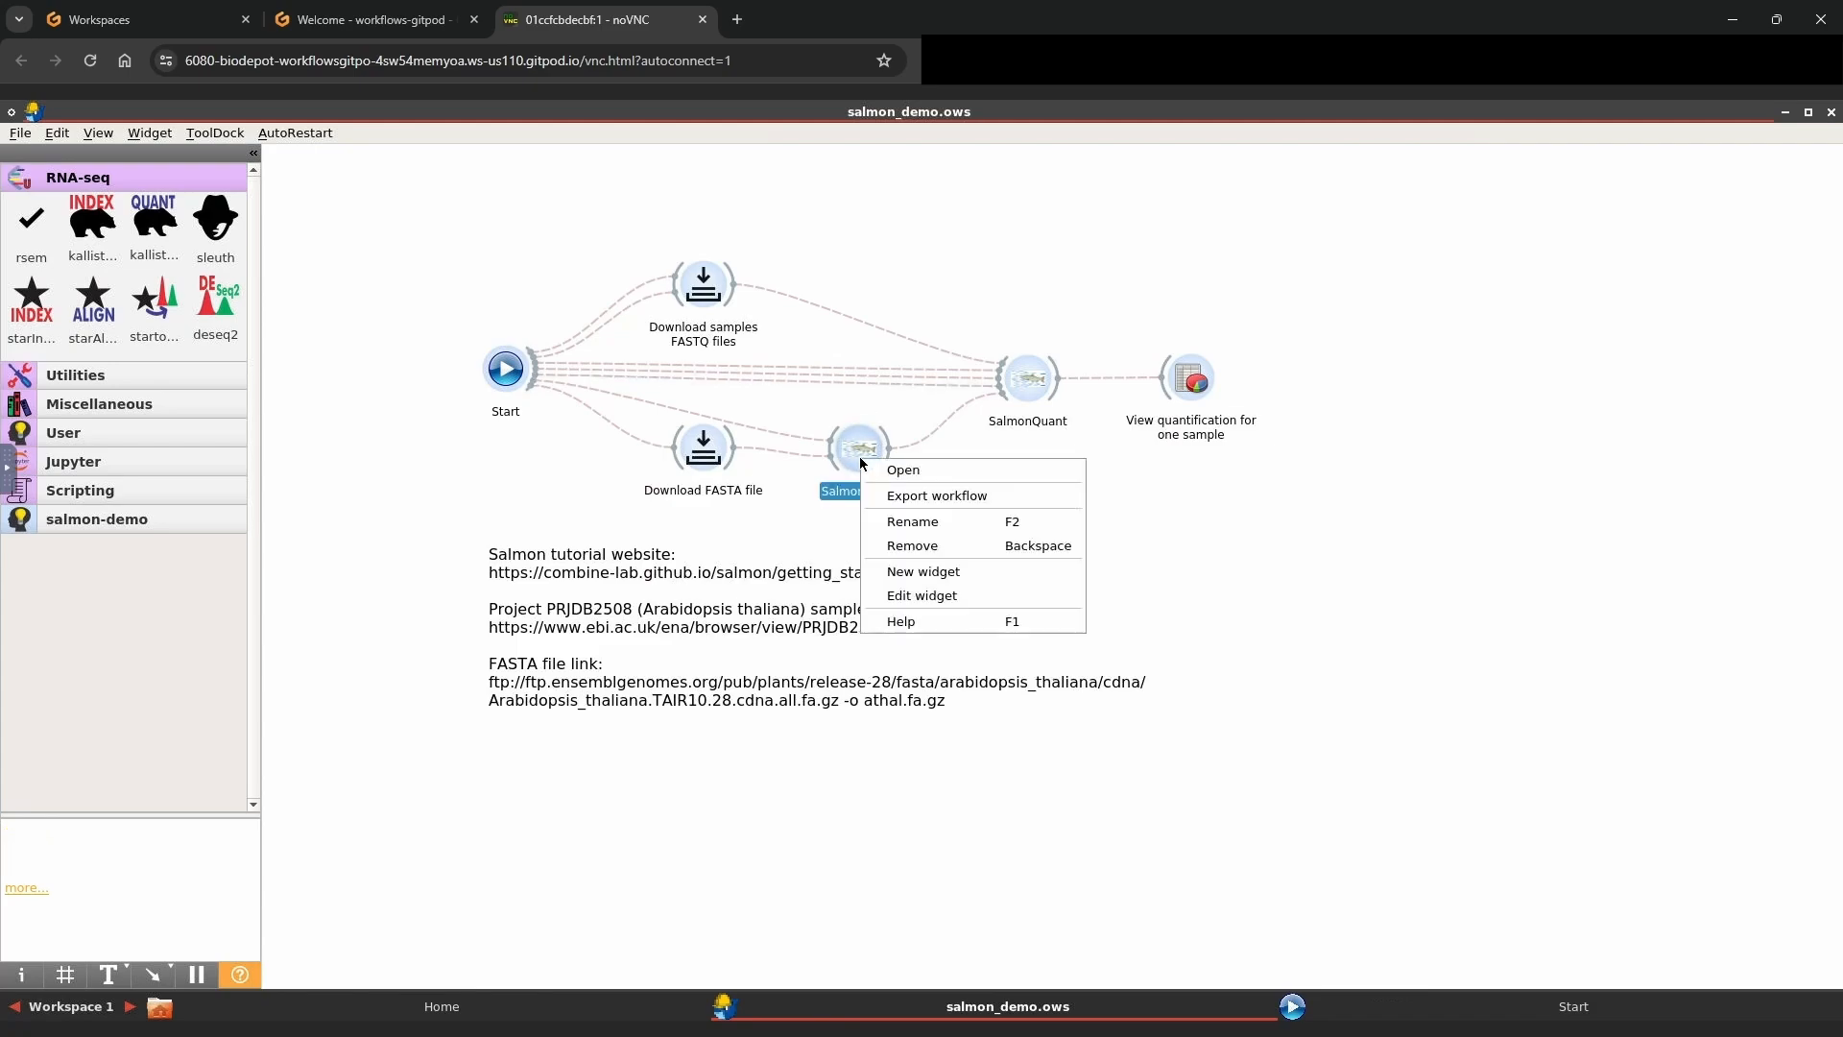
click(912, 597)
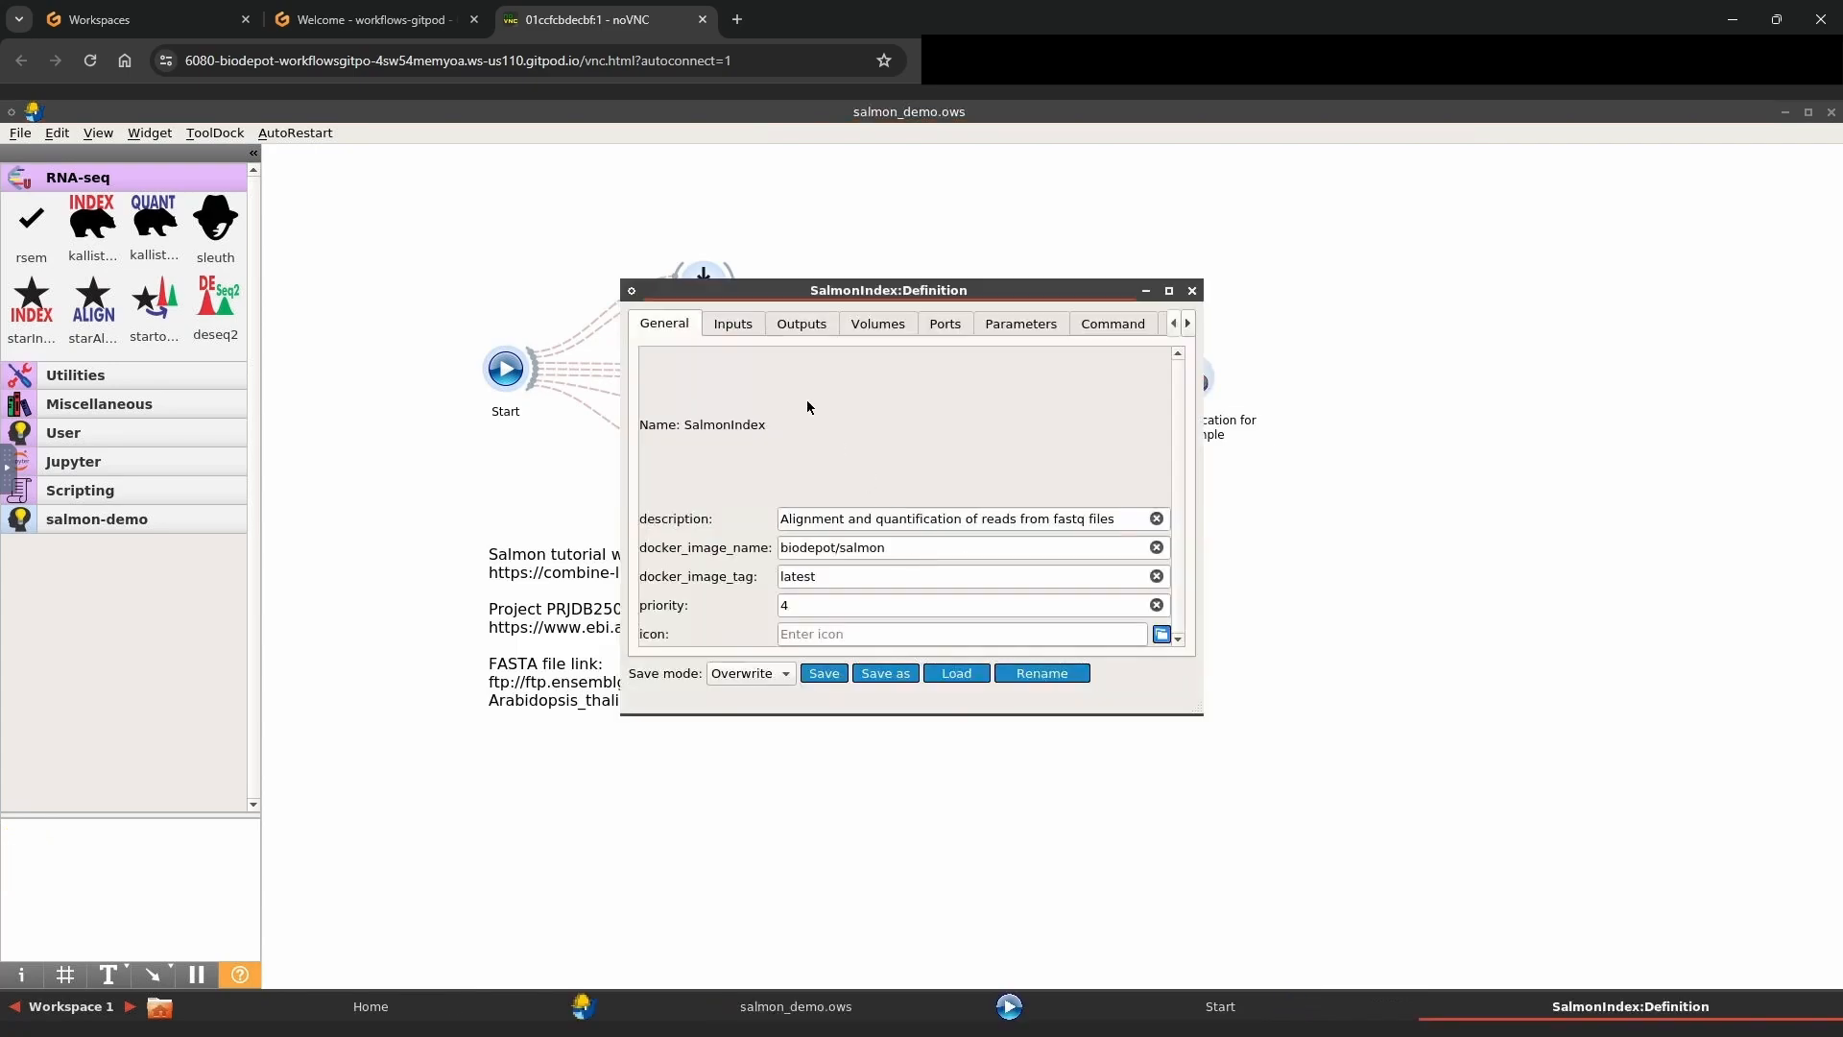
click(732, 331)
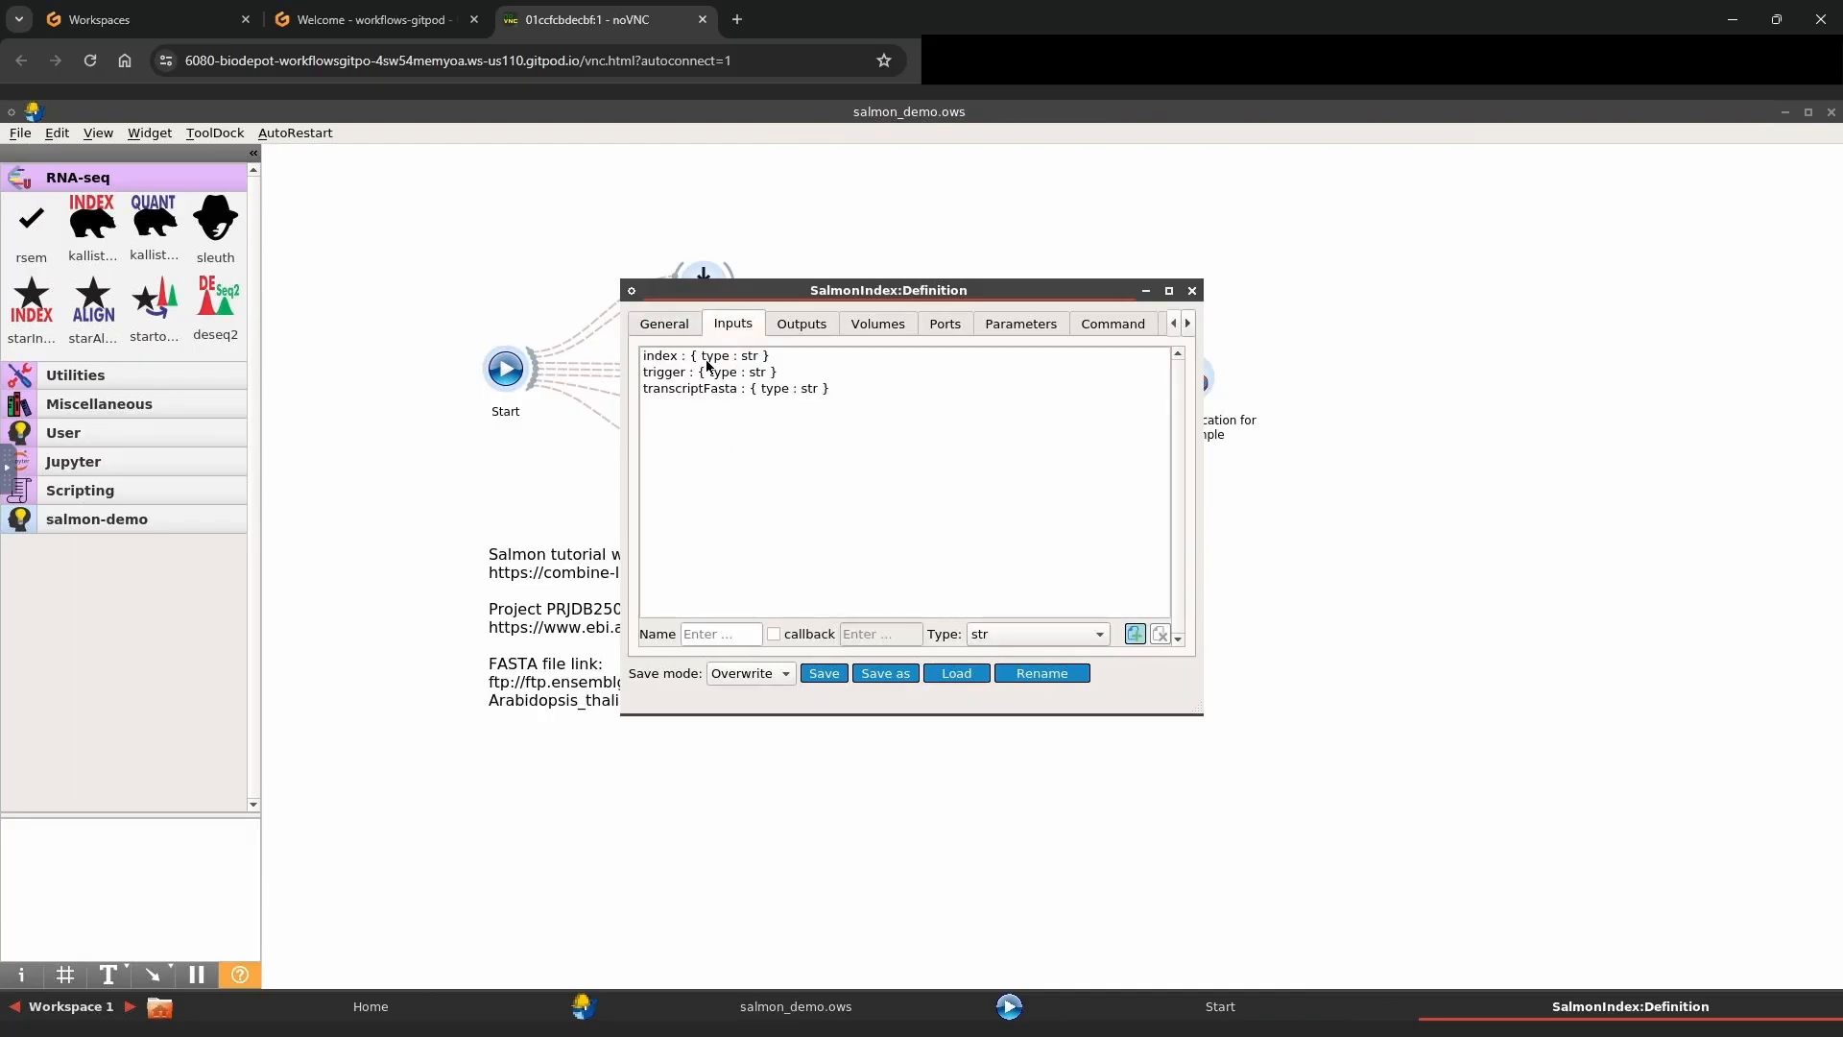
click(1190, 291)
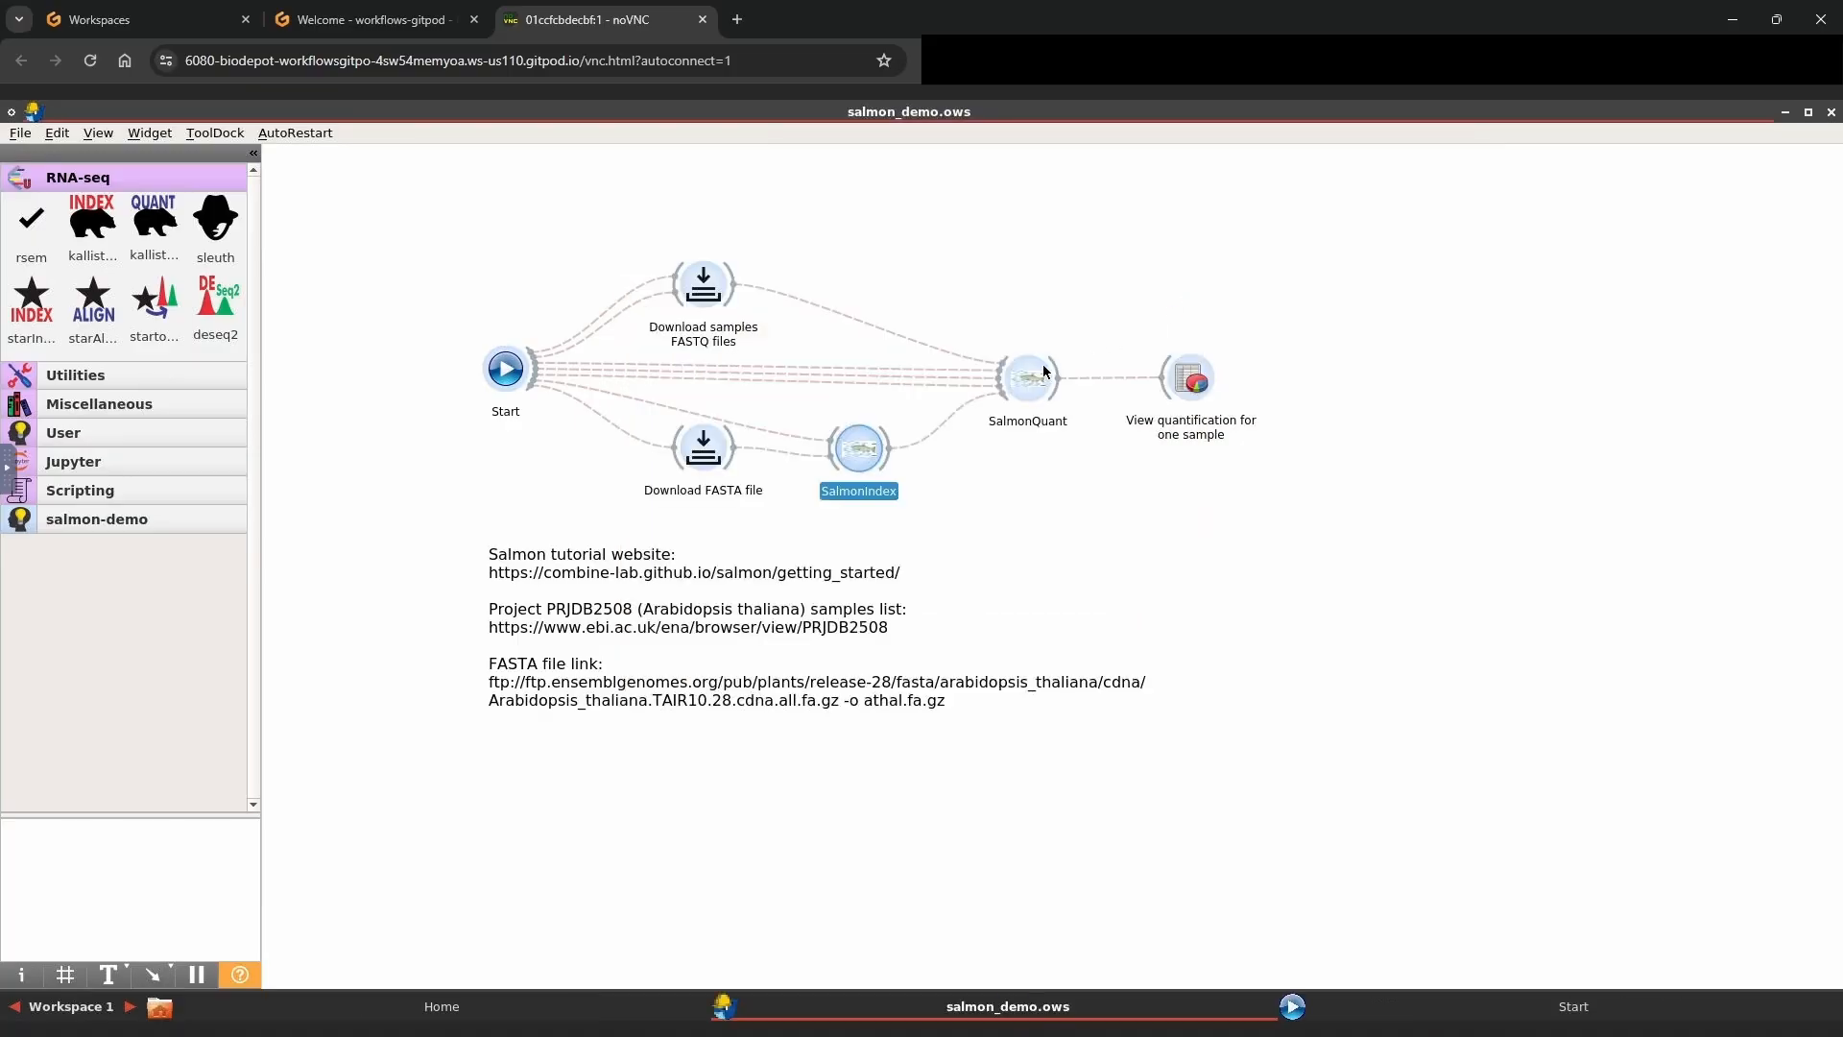
double_click(973, 388)
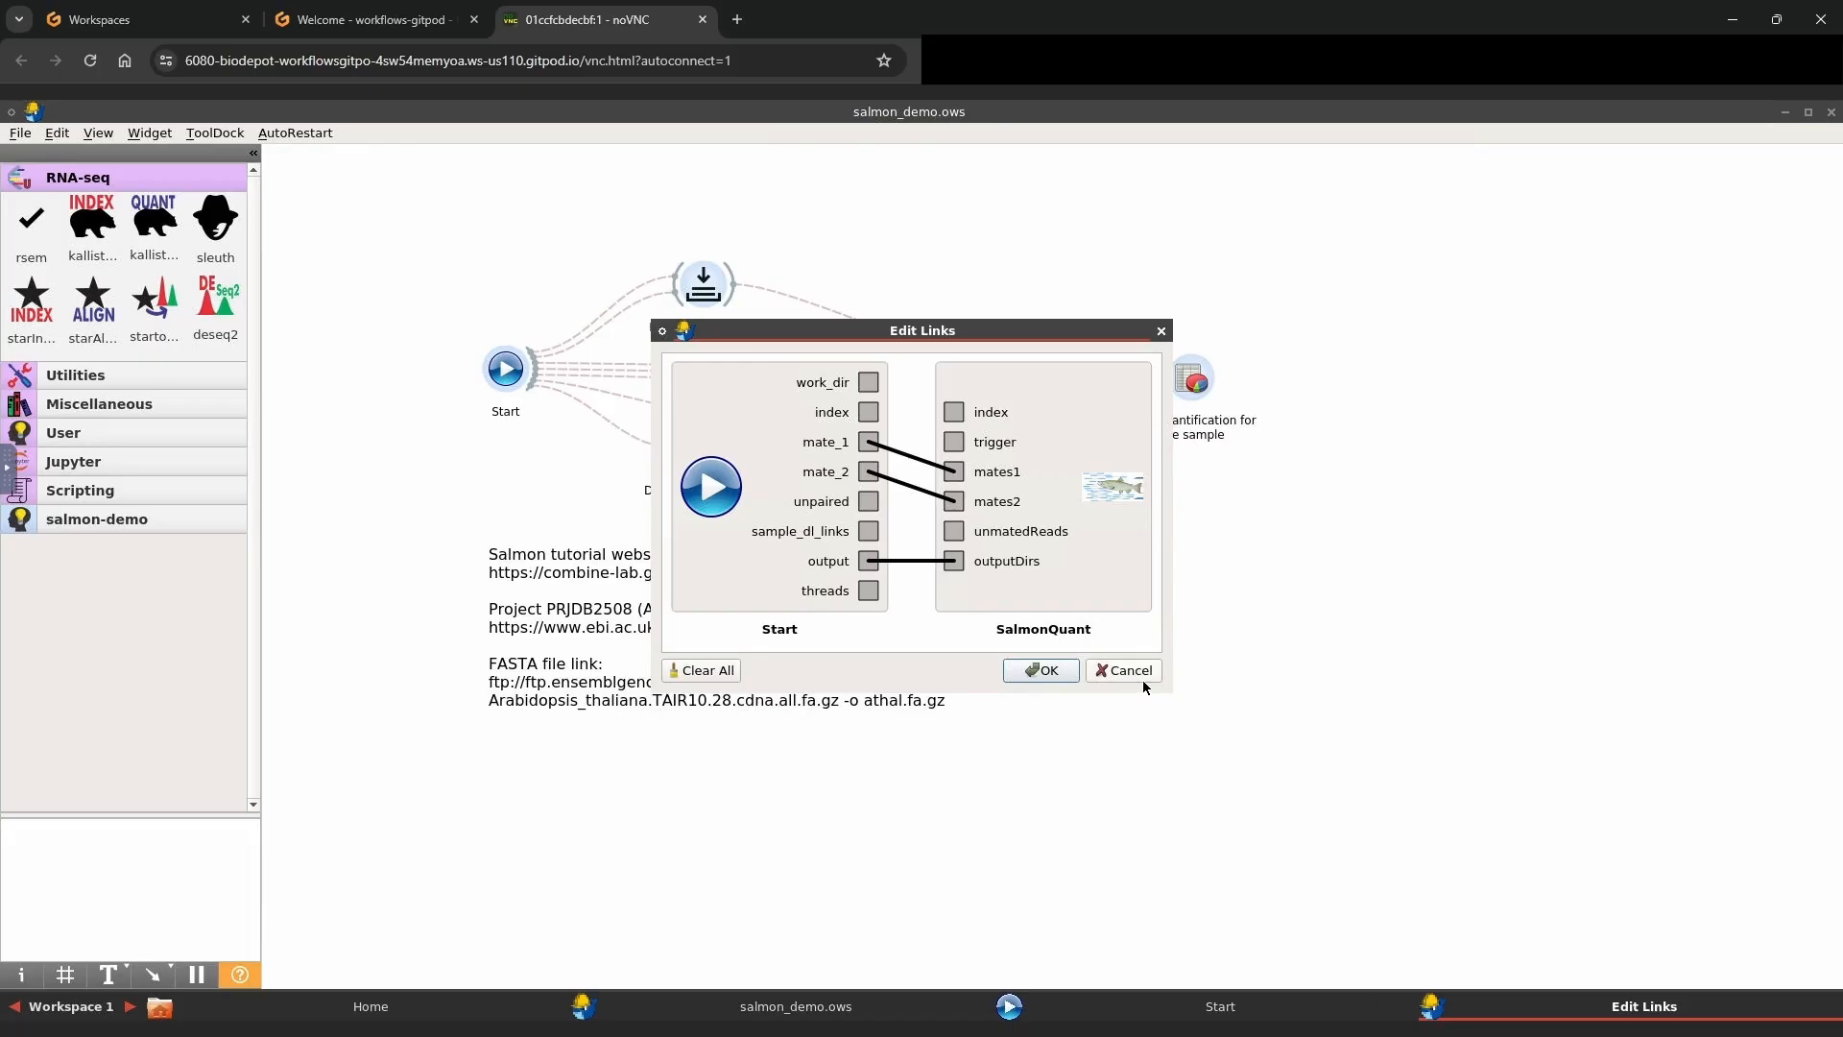
click(1150, 670)
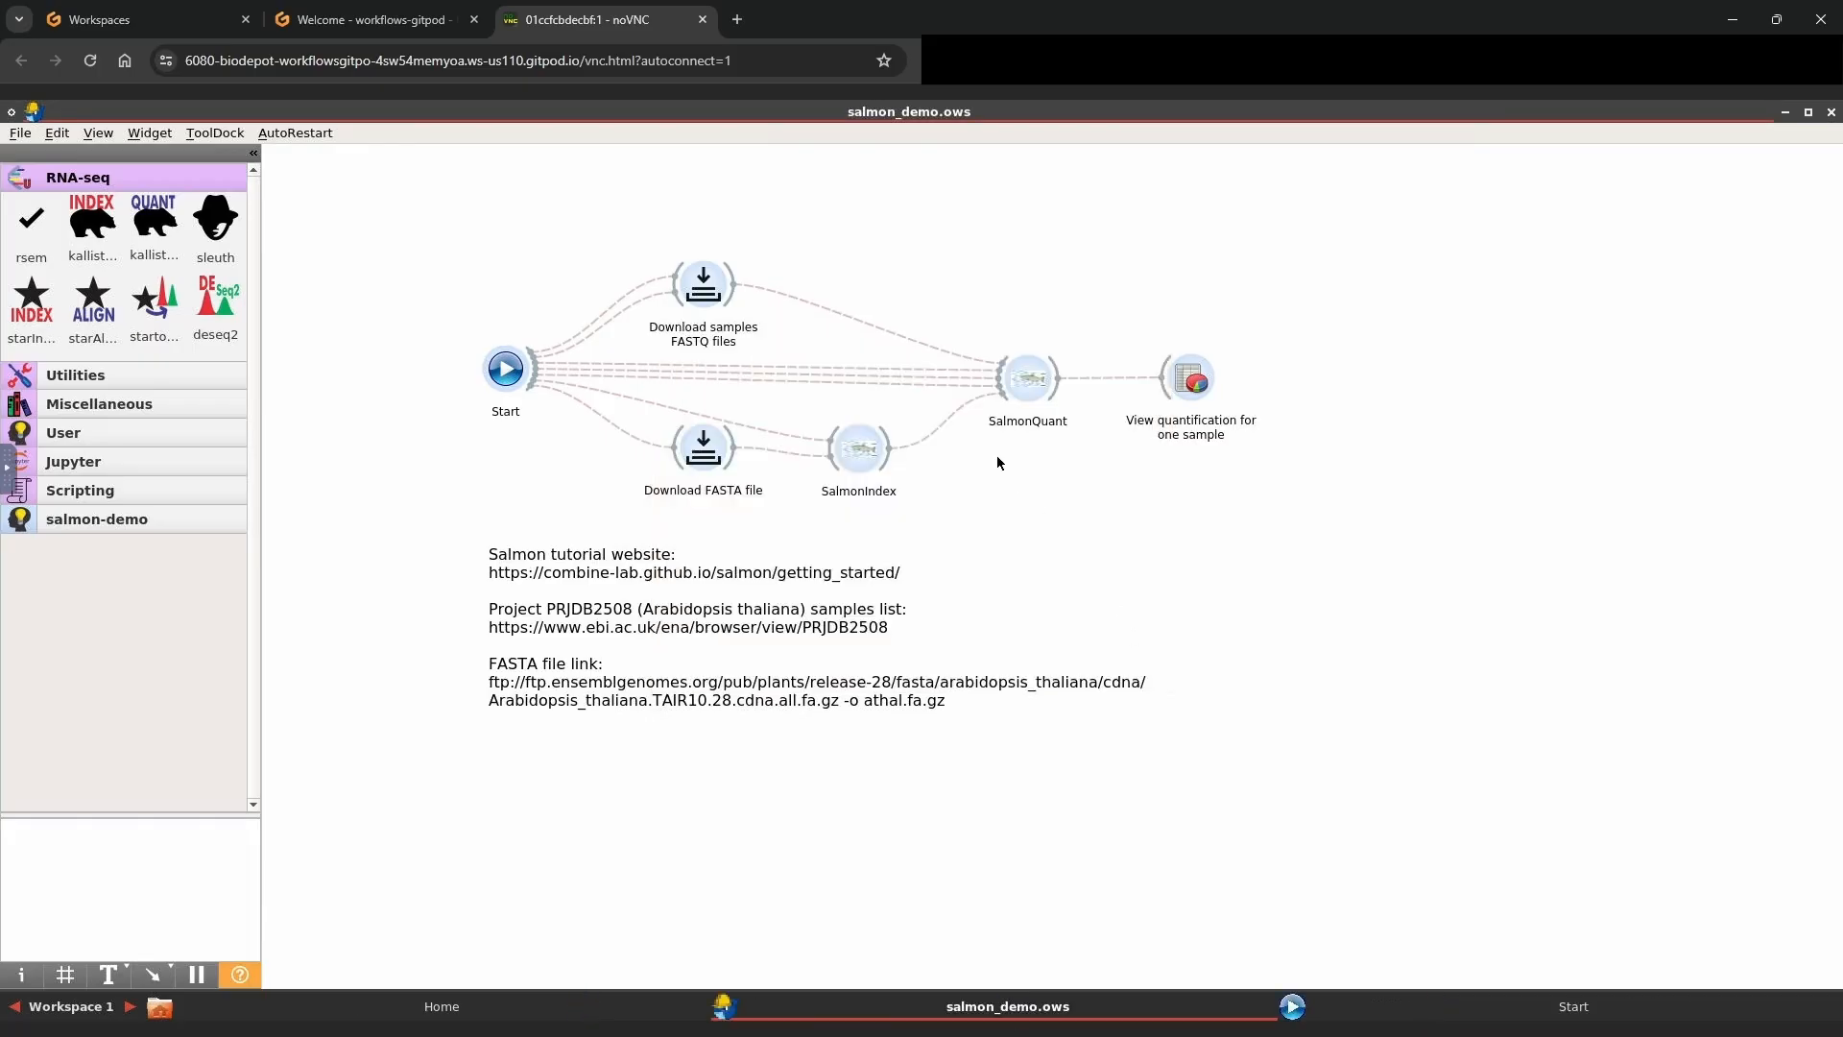
- Add an input of type str to the SalmonIndex definition, named nThreads exactly like its number of threads parameter
right_click(863, 459)
click(914, 587)
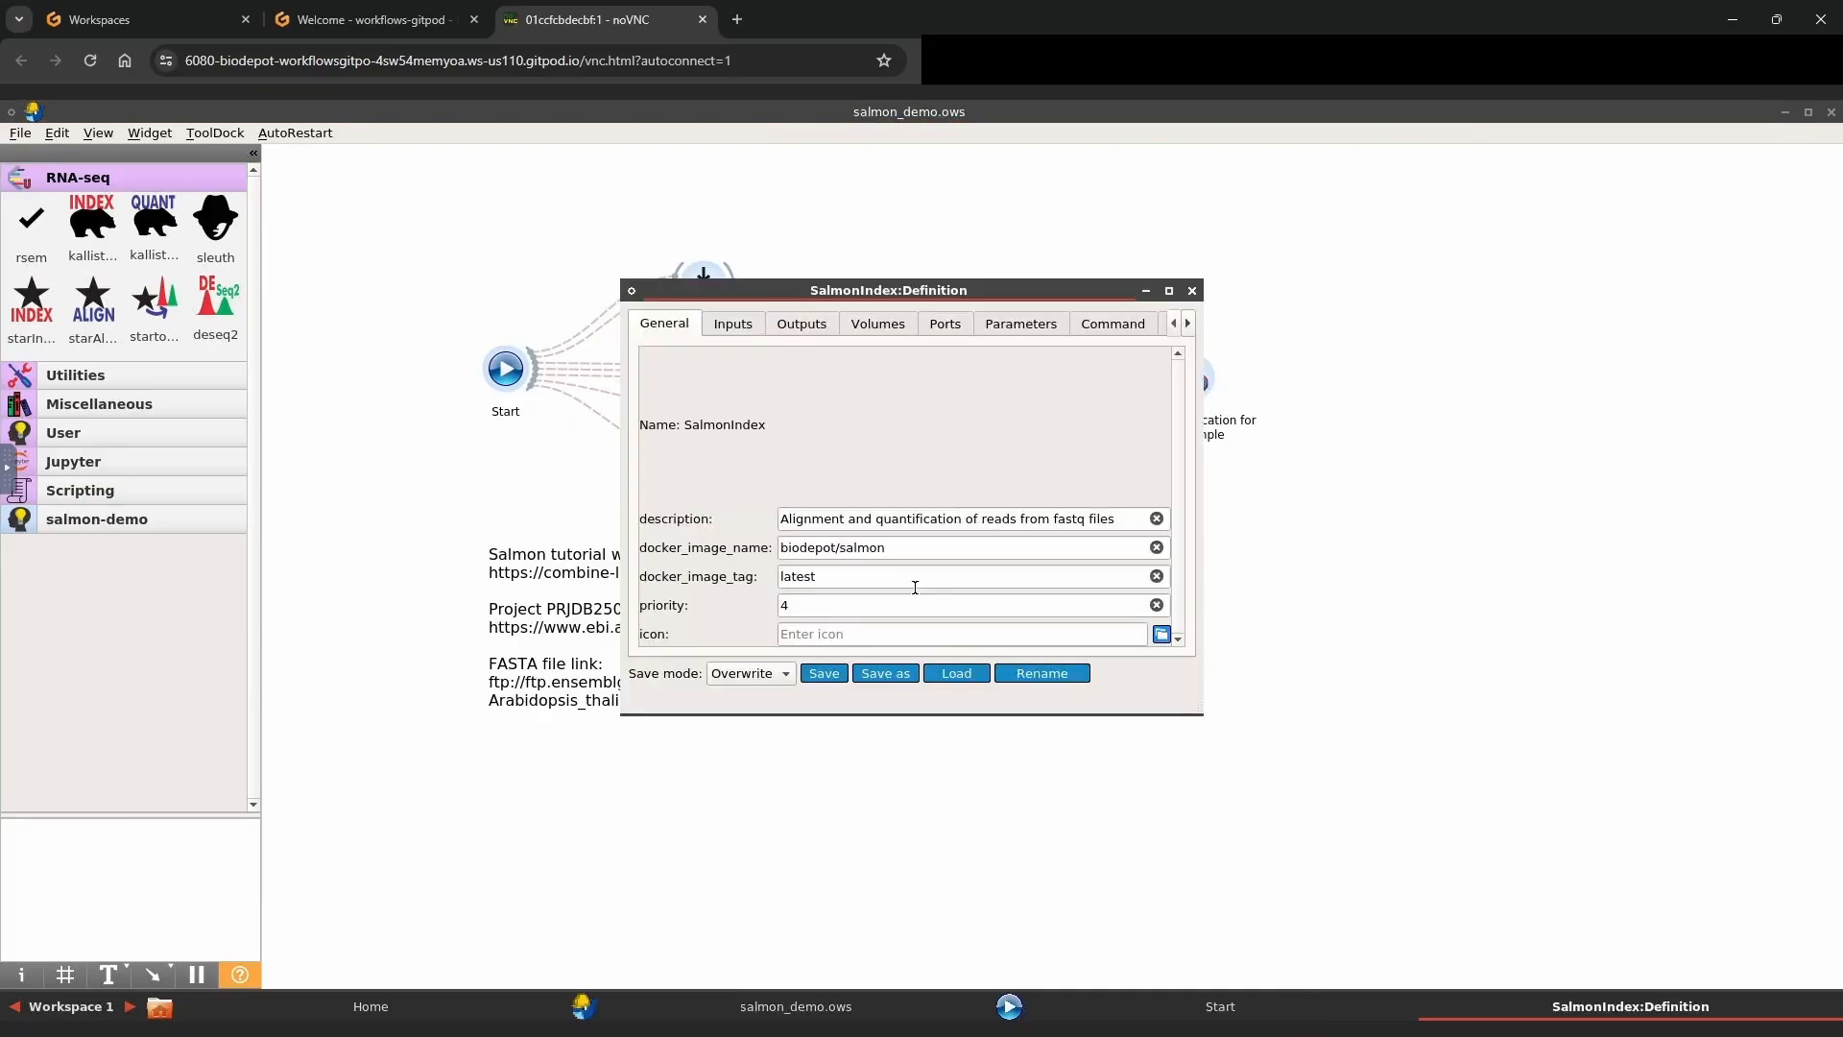
click(1021, 334)
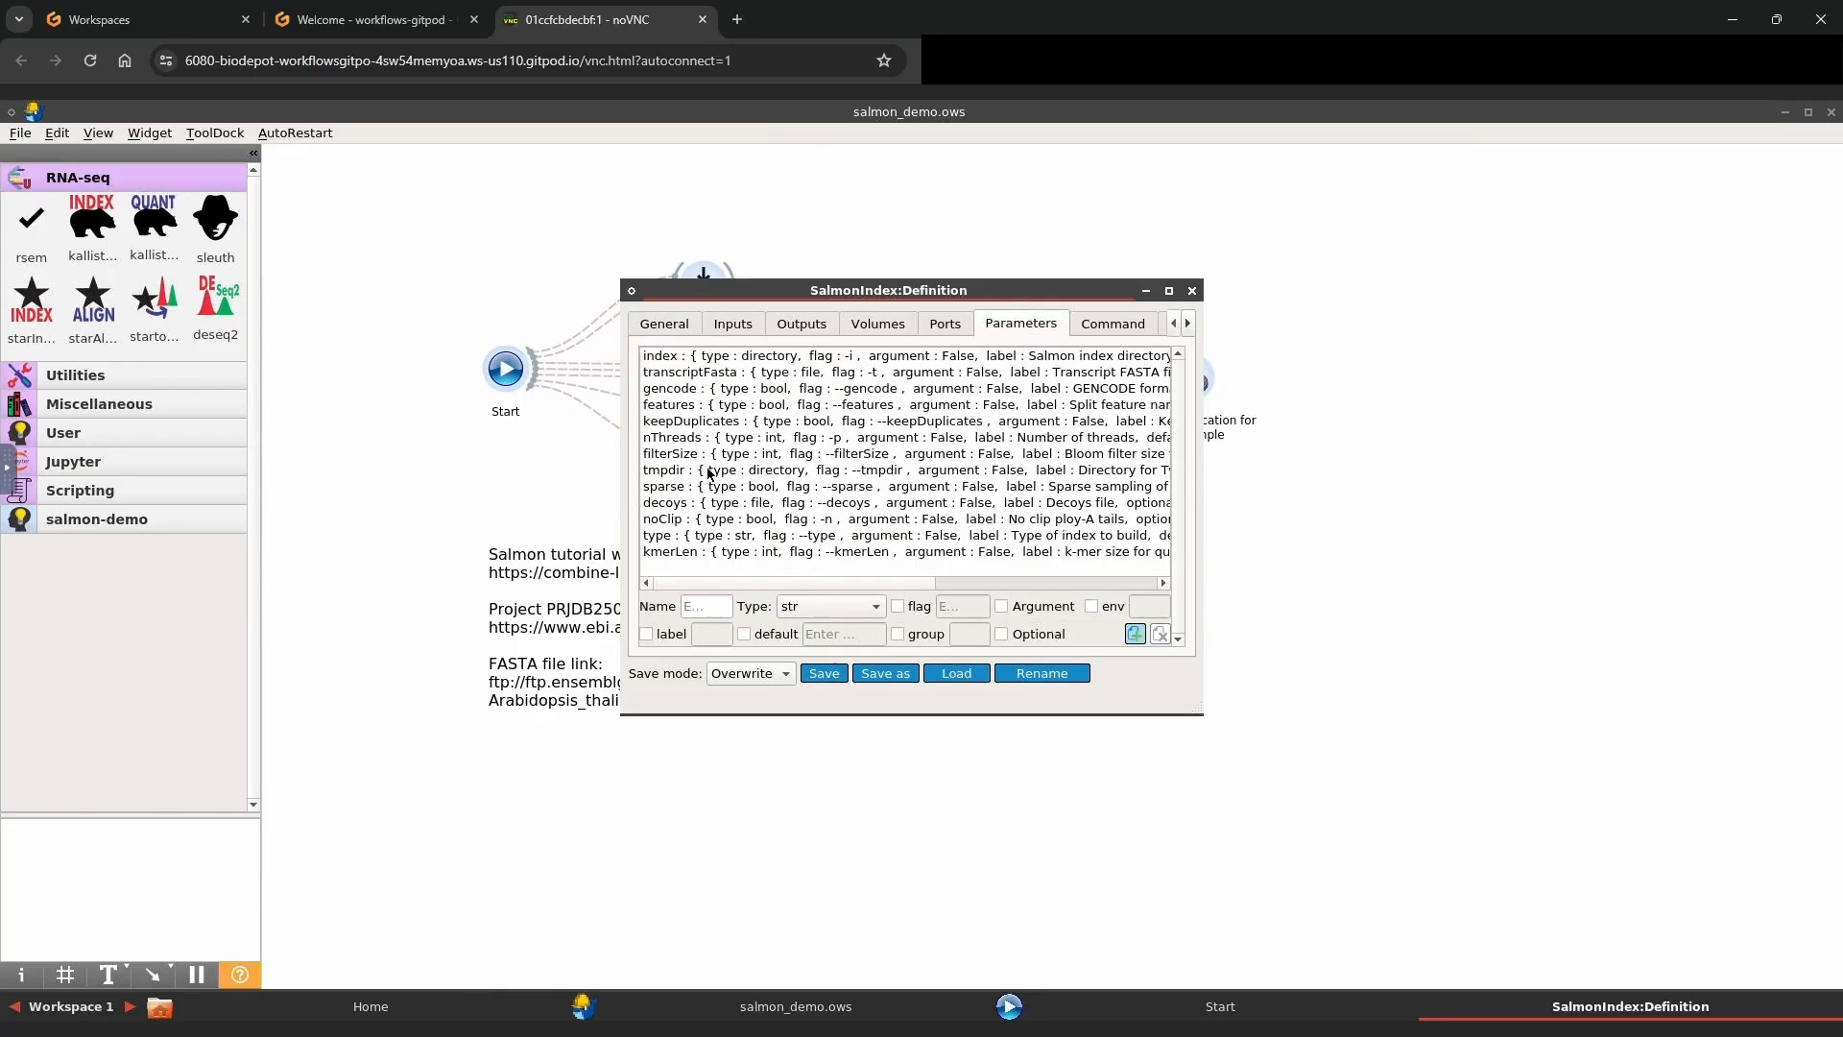
click(701, 438)
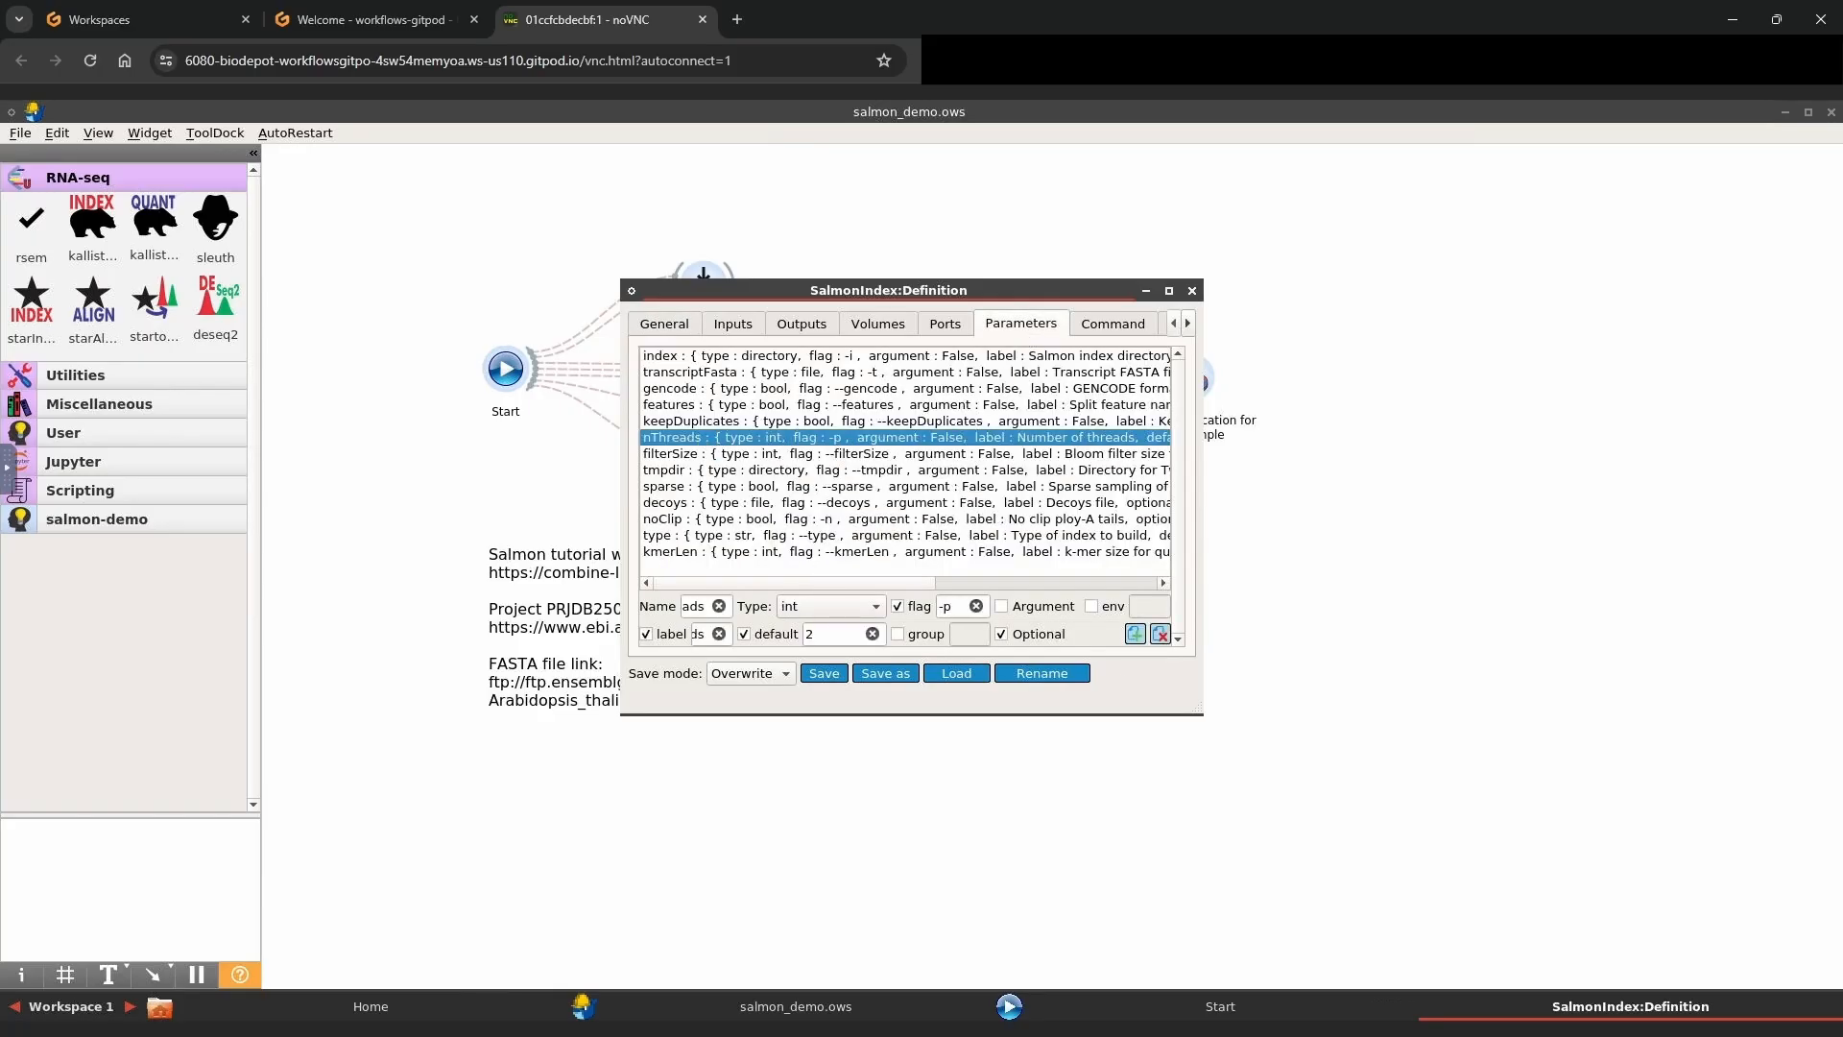
drag(1194, 718, 1568, 783)
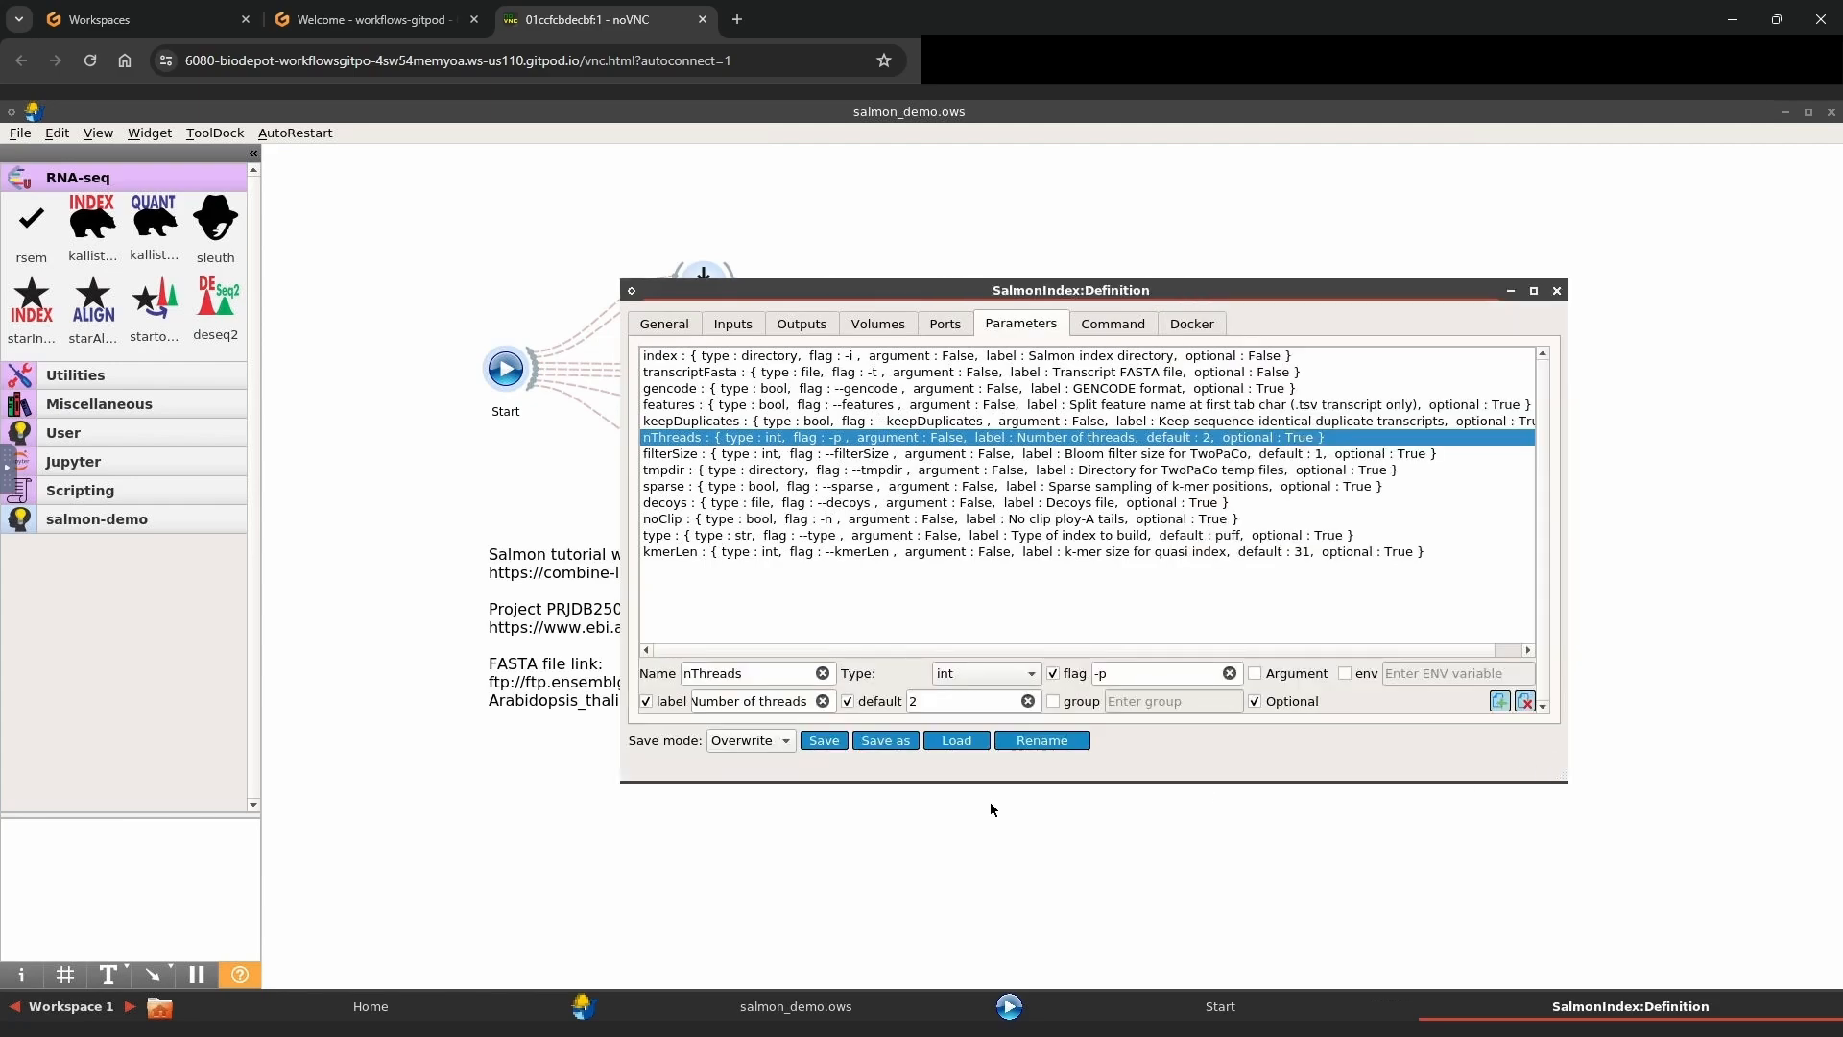
double_click(772, 673)
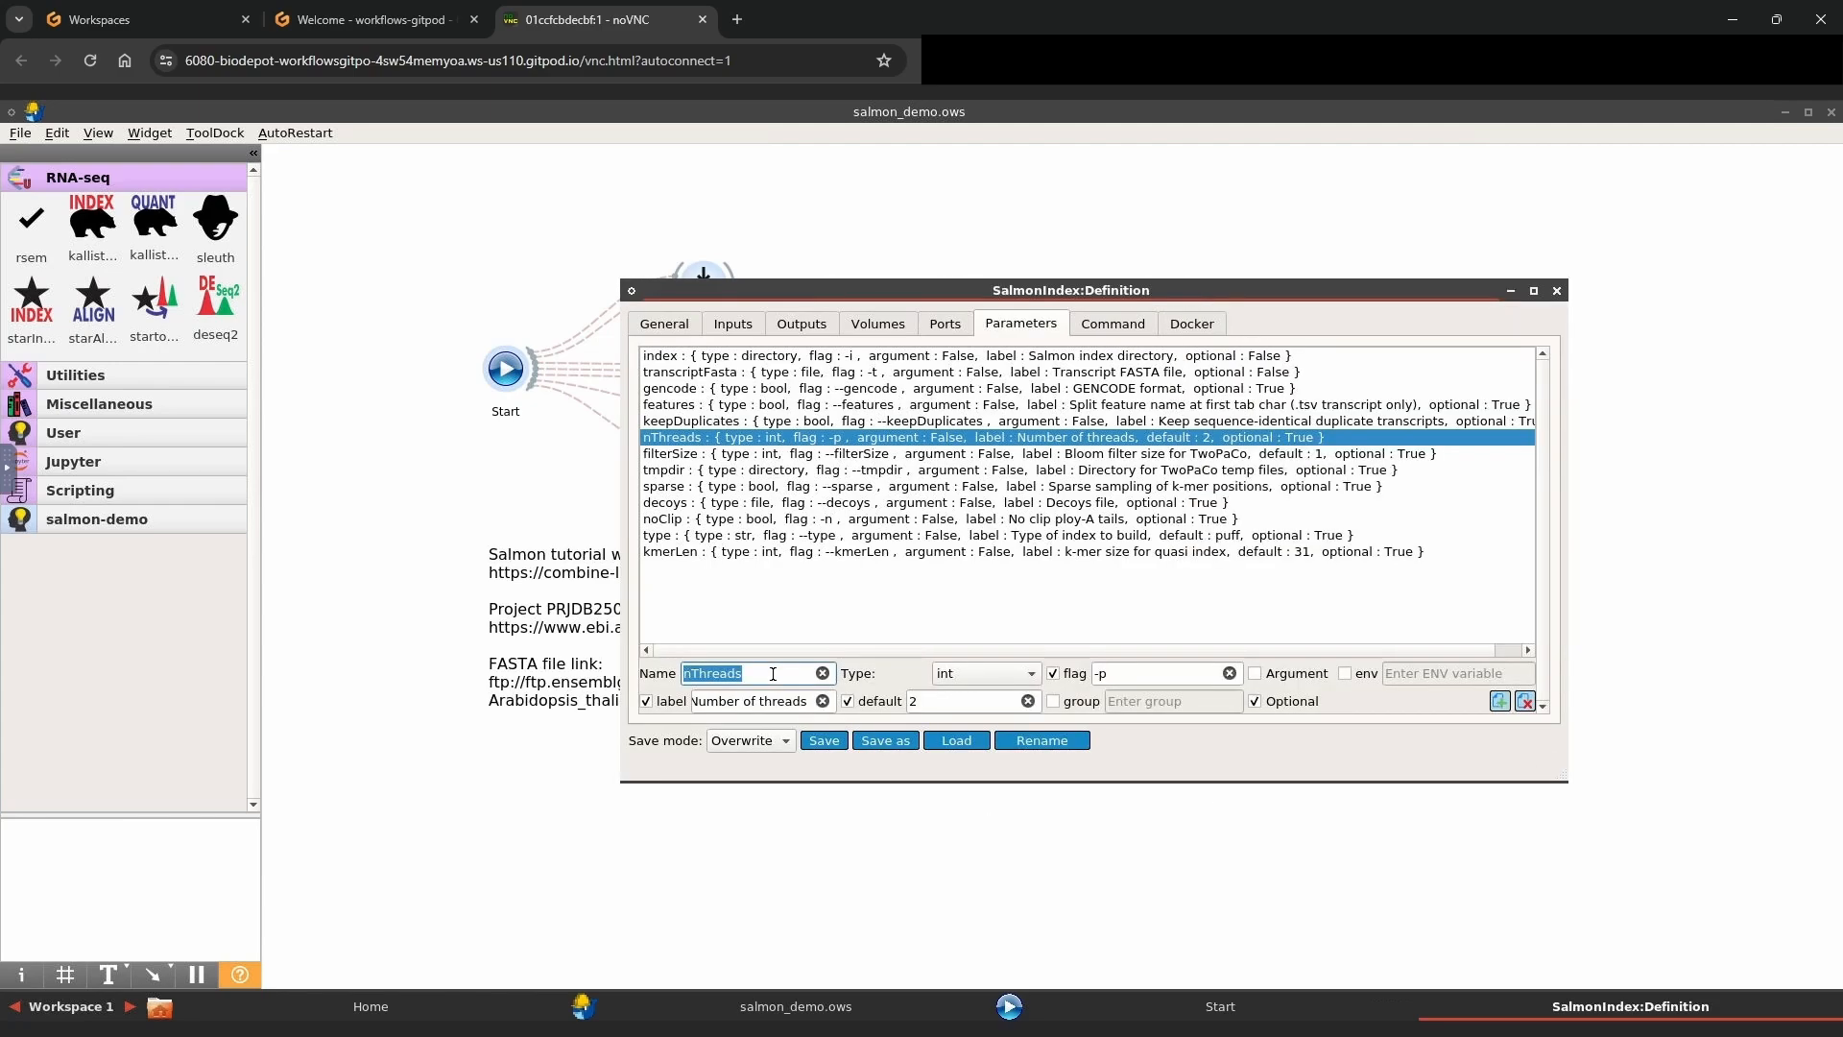
right_click(776, 670)
click(815, 760)
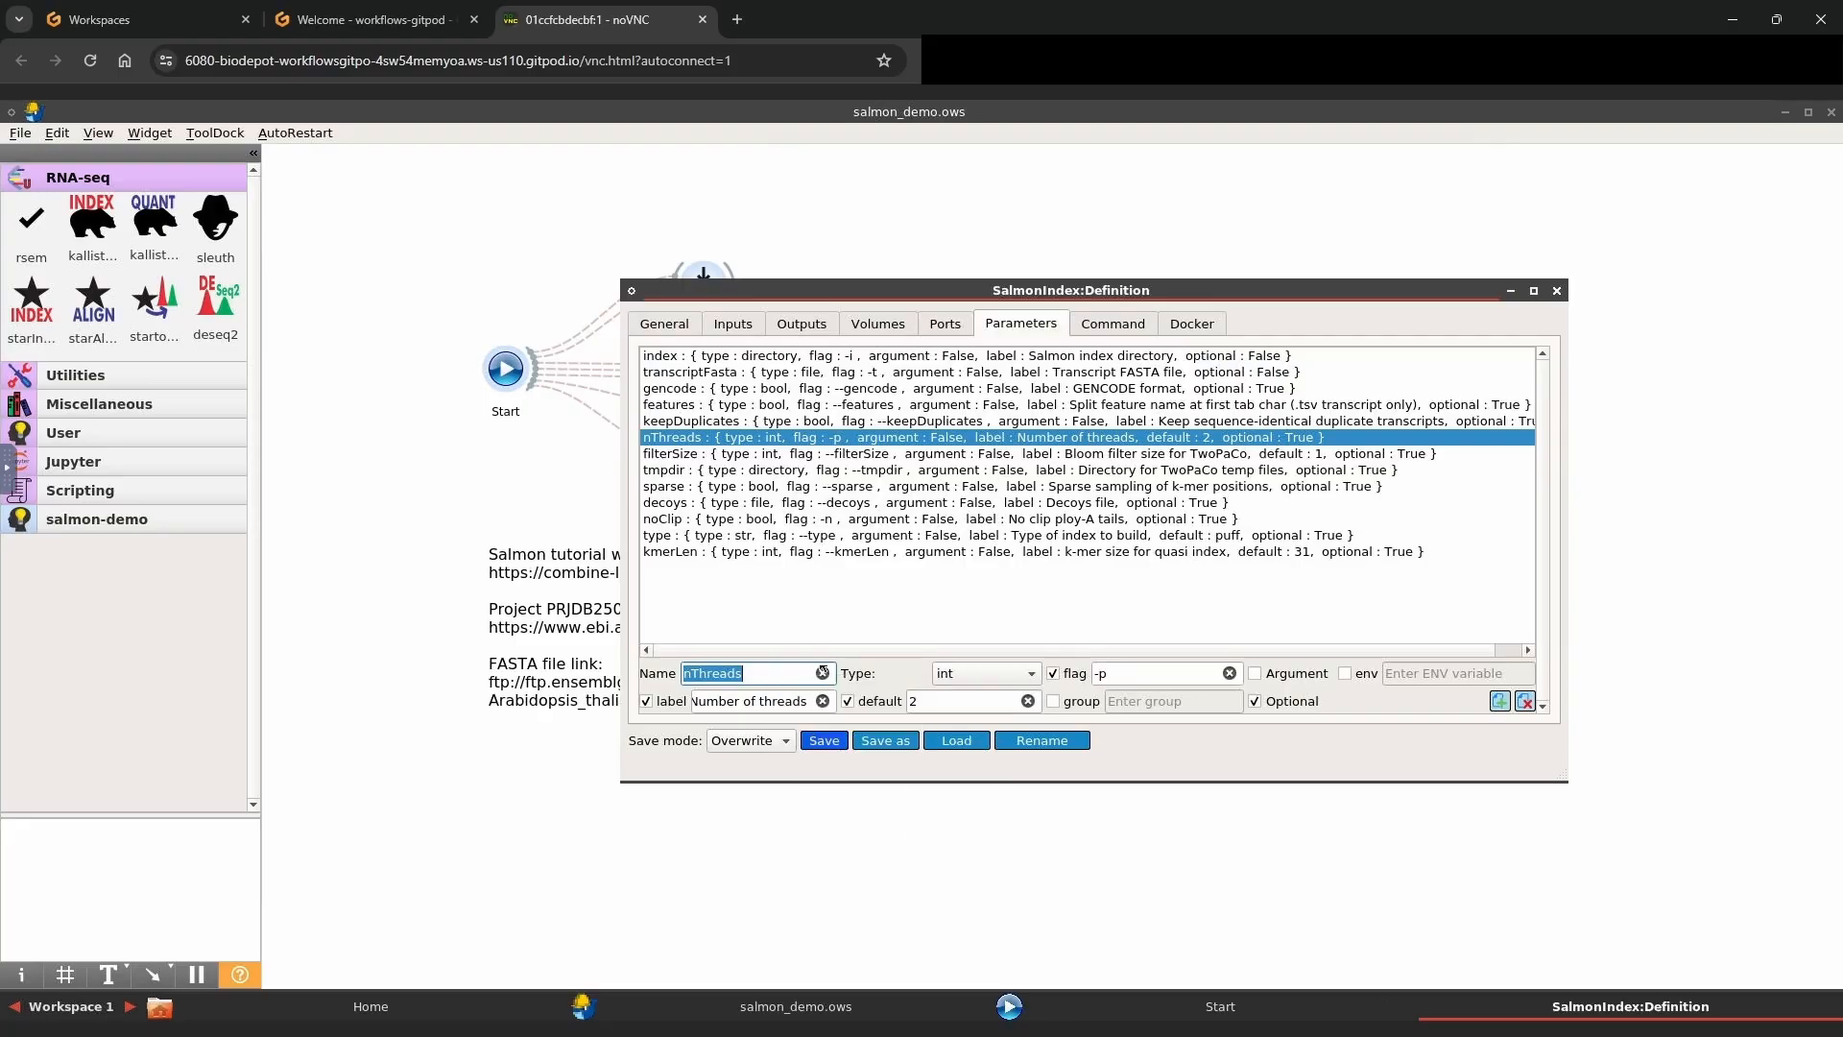
click(739, 326)
click(806, 701)
key(ctrl+v)
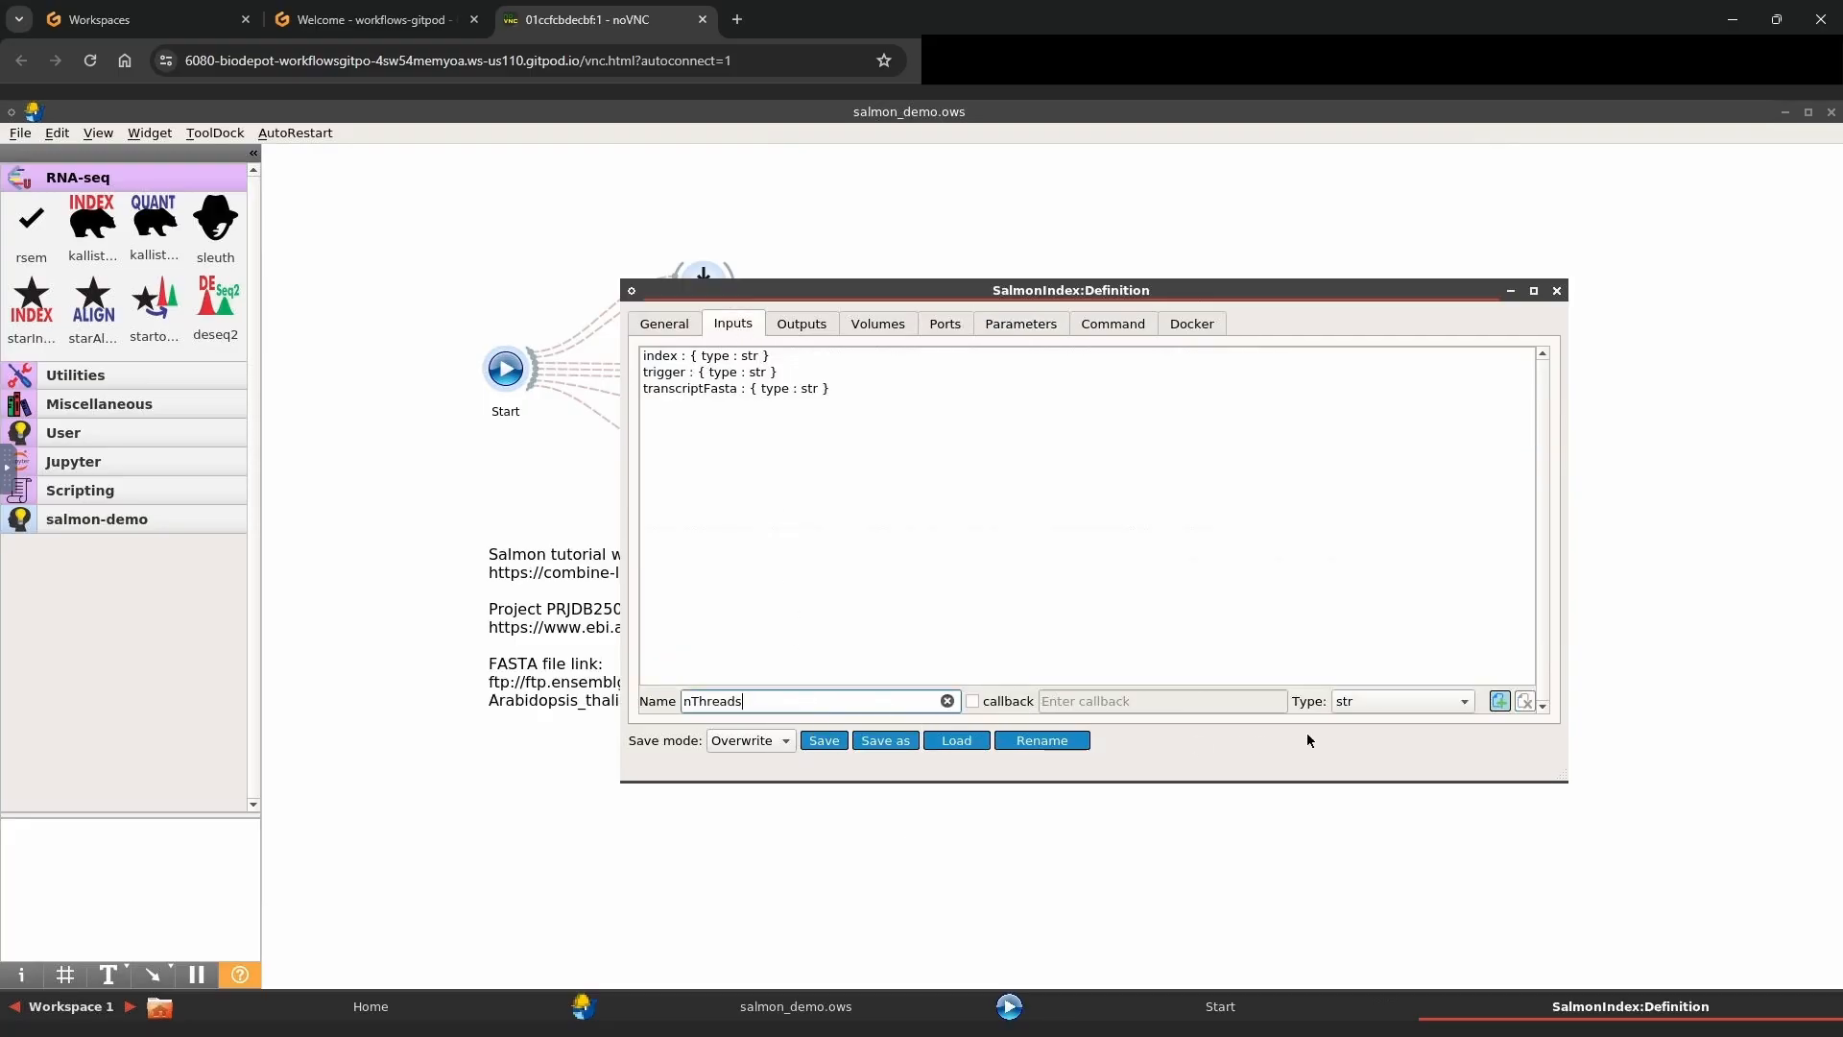
key(Return)
- Save the SalmonIndex definition in Overwrite mode and reload it, saving the salmon-demo workflow with all widget types merged
click(823, 740)
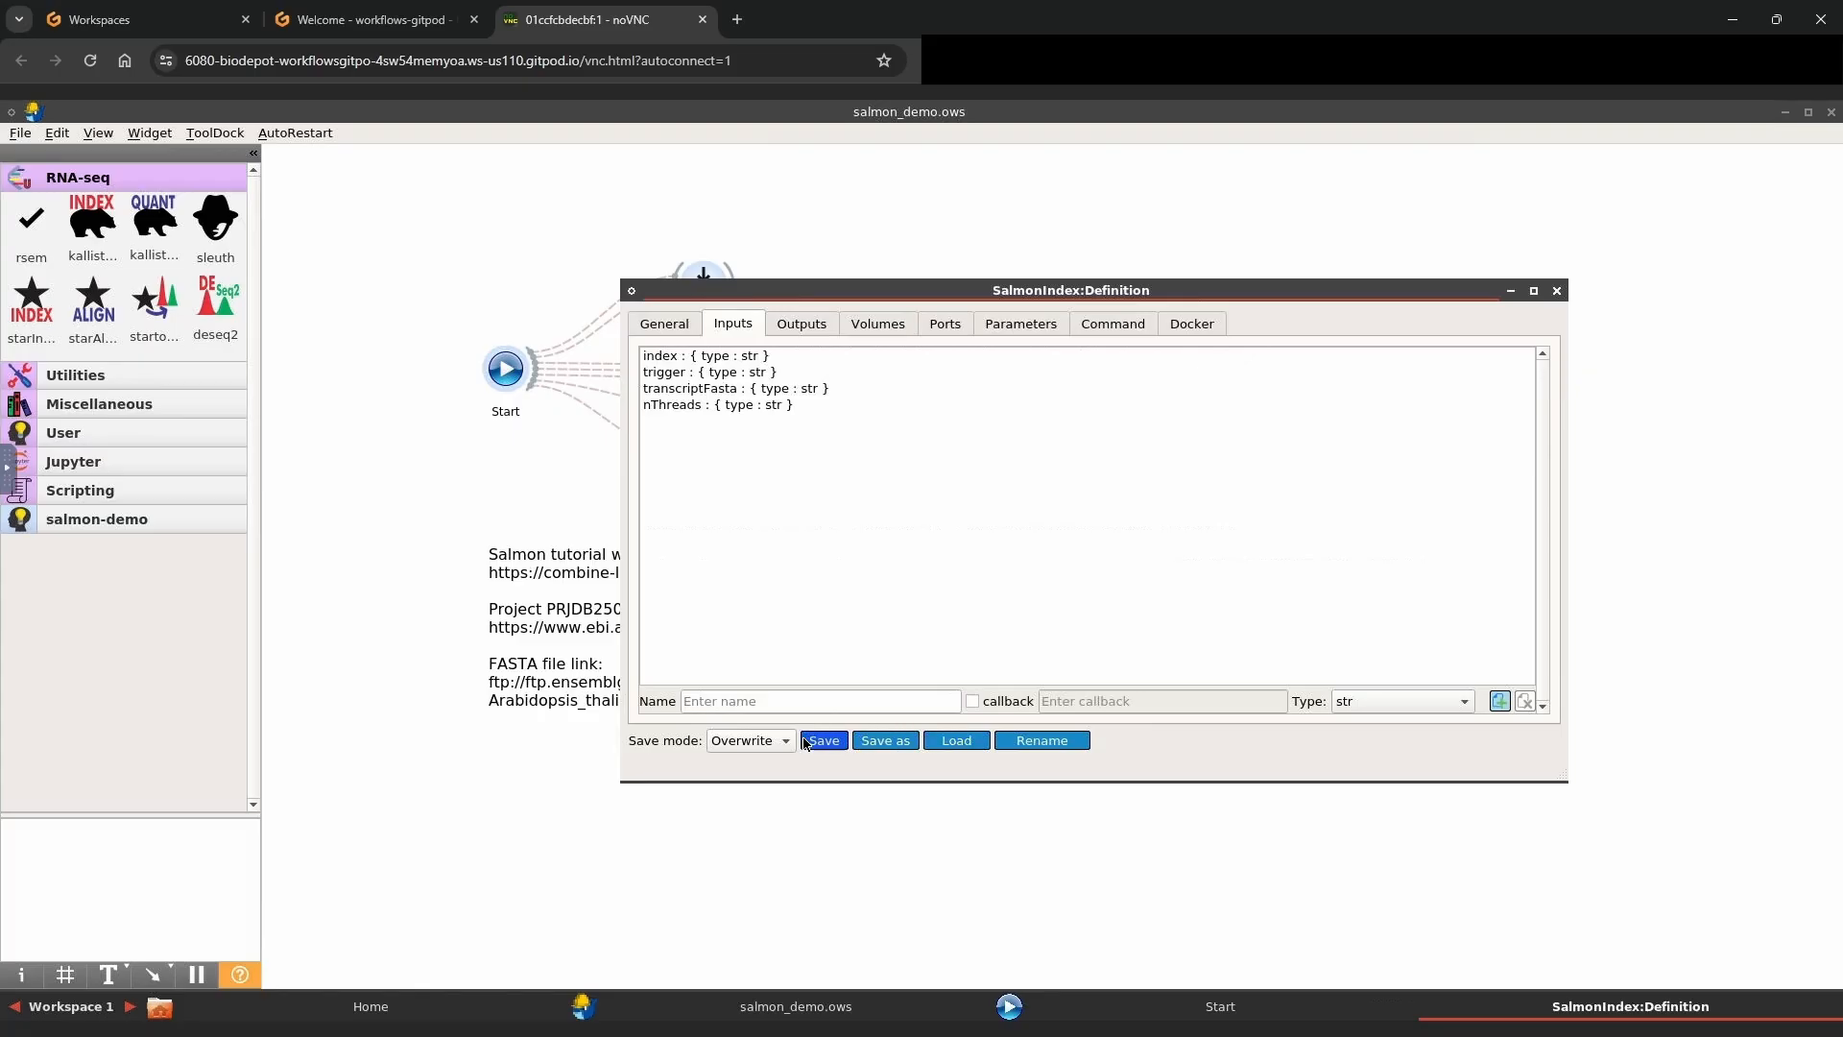
click(1176, 528)
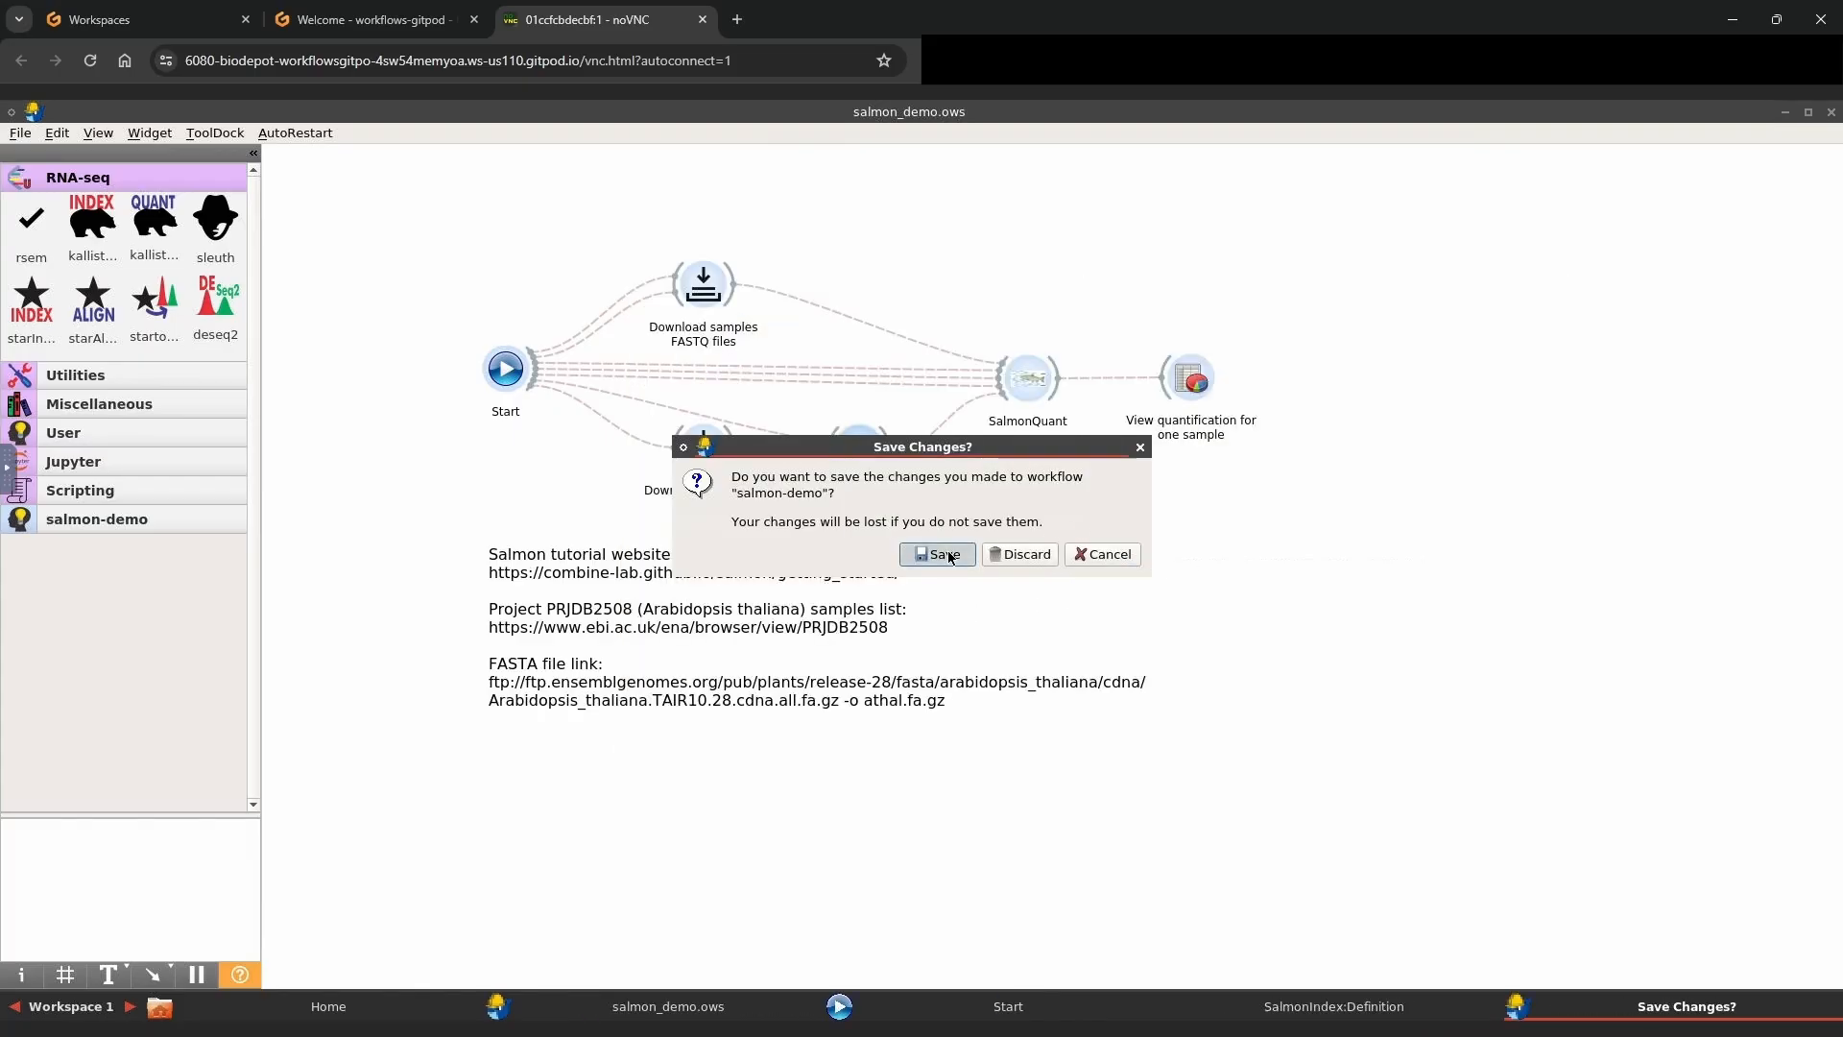
click(951, 559)
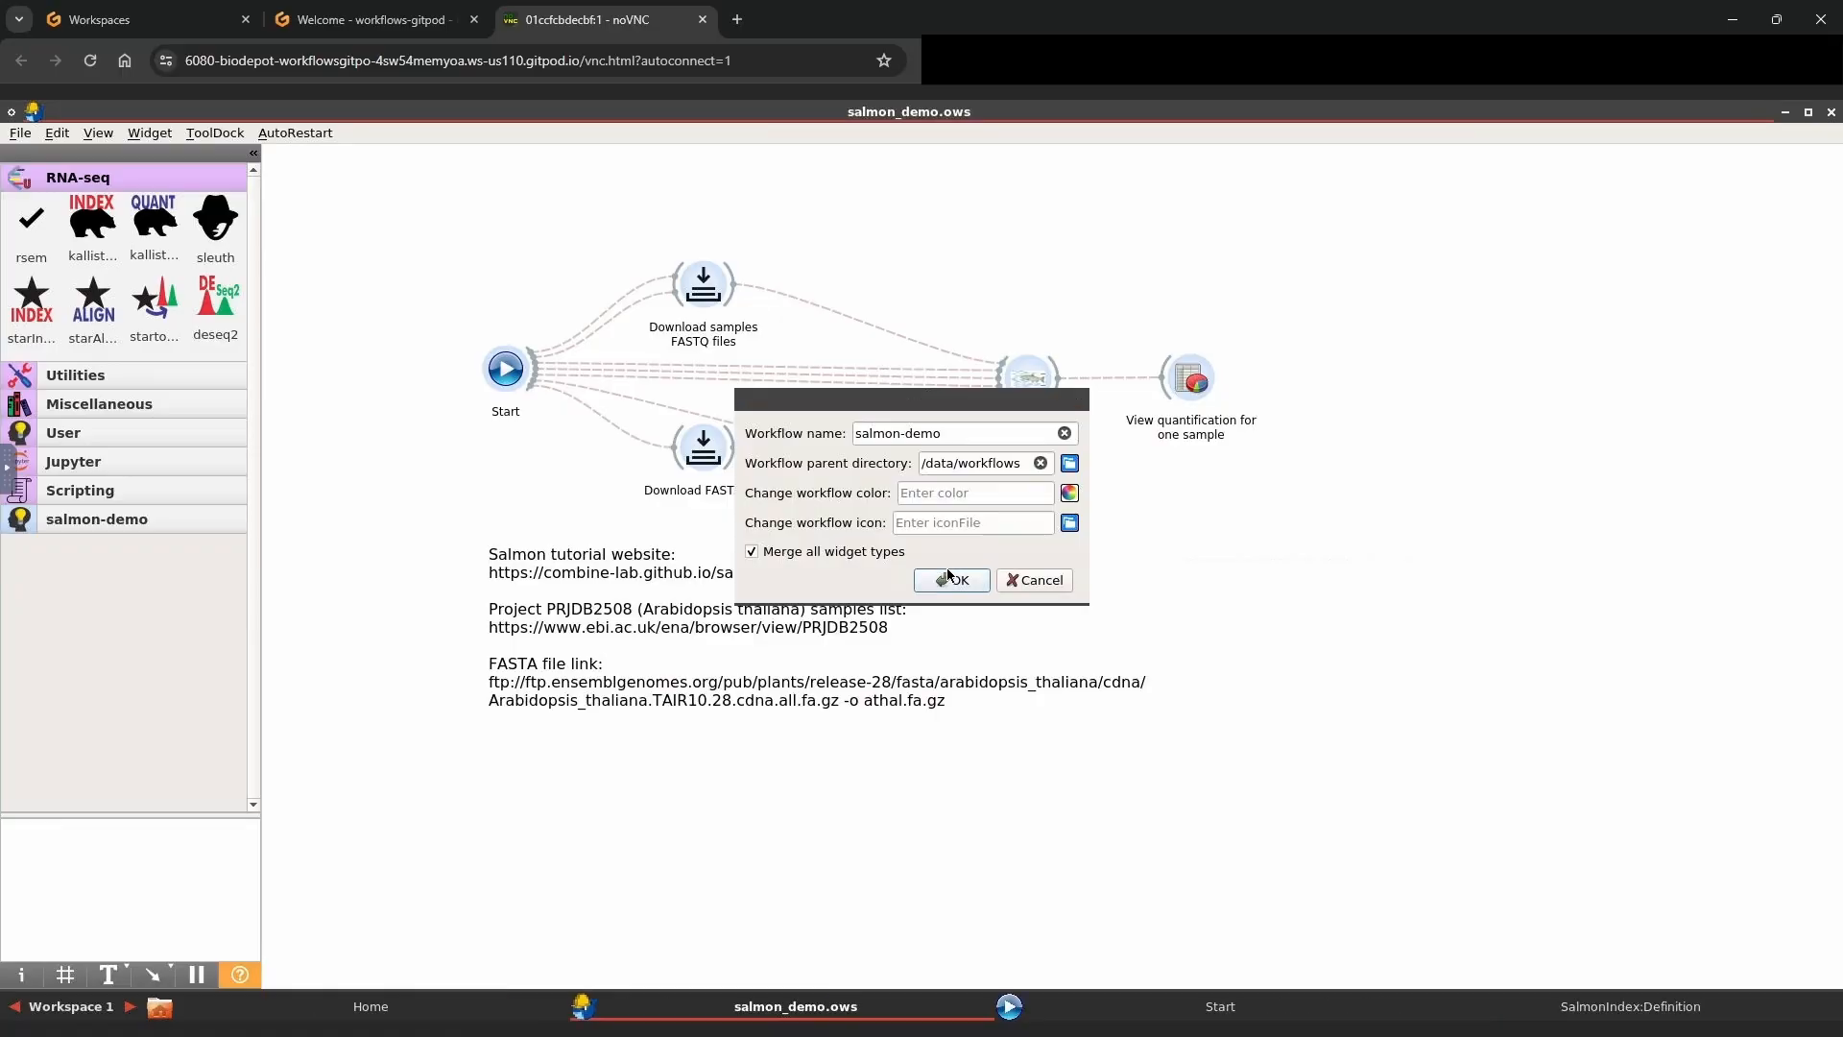
click(950, 578)
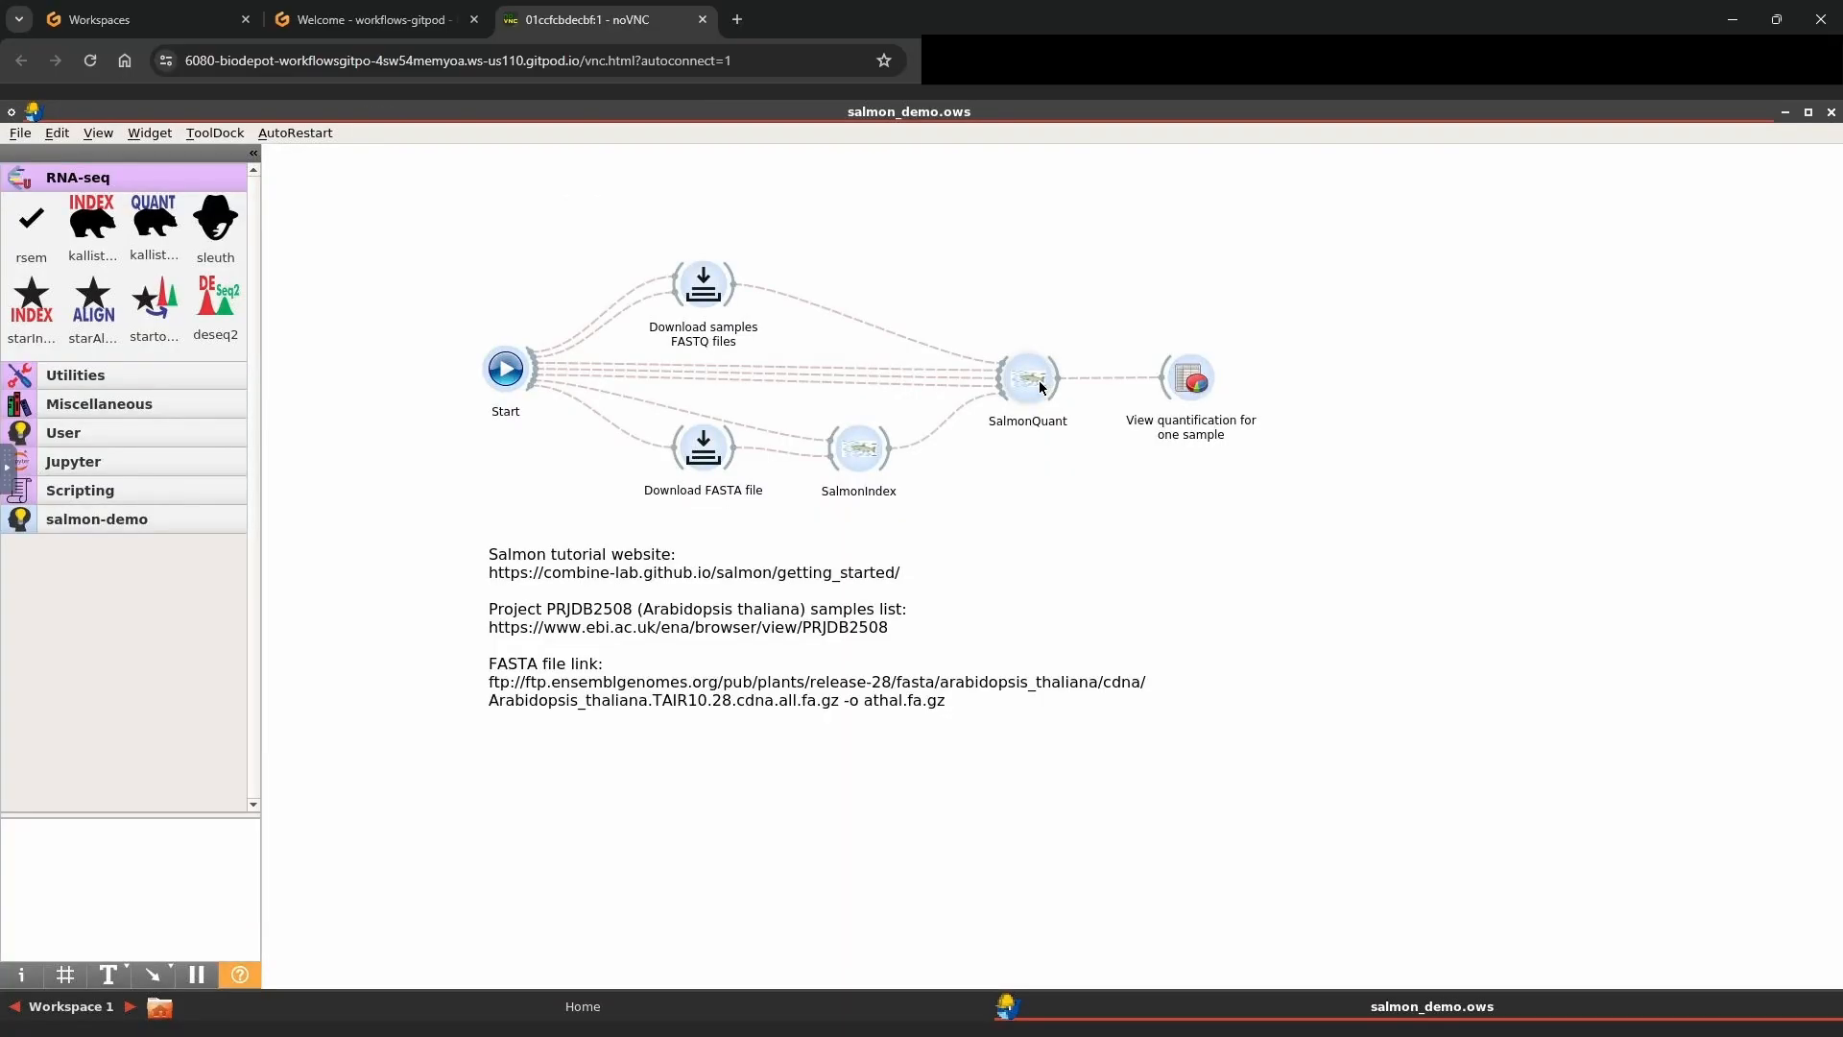
- Add an input named nThreads of type str to the SalmonQuant widget definition
right_click(1042, 382)
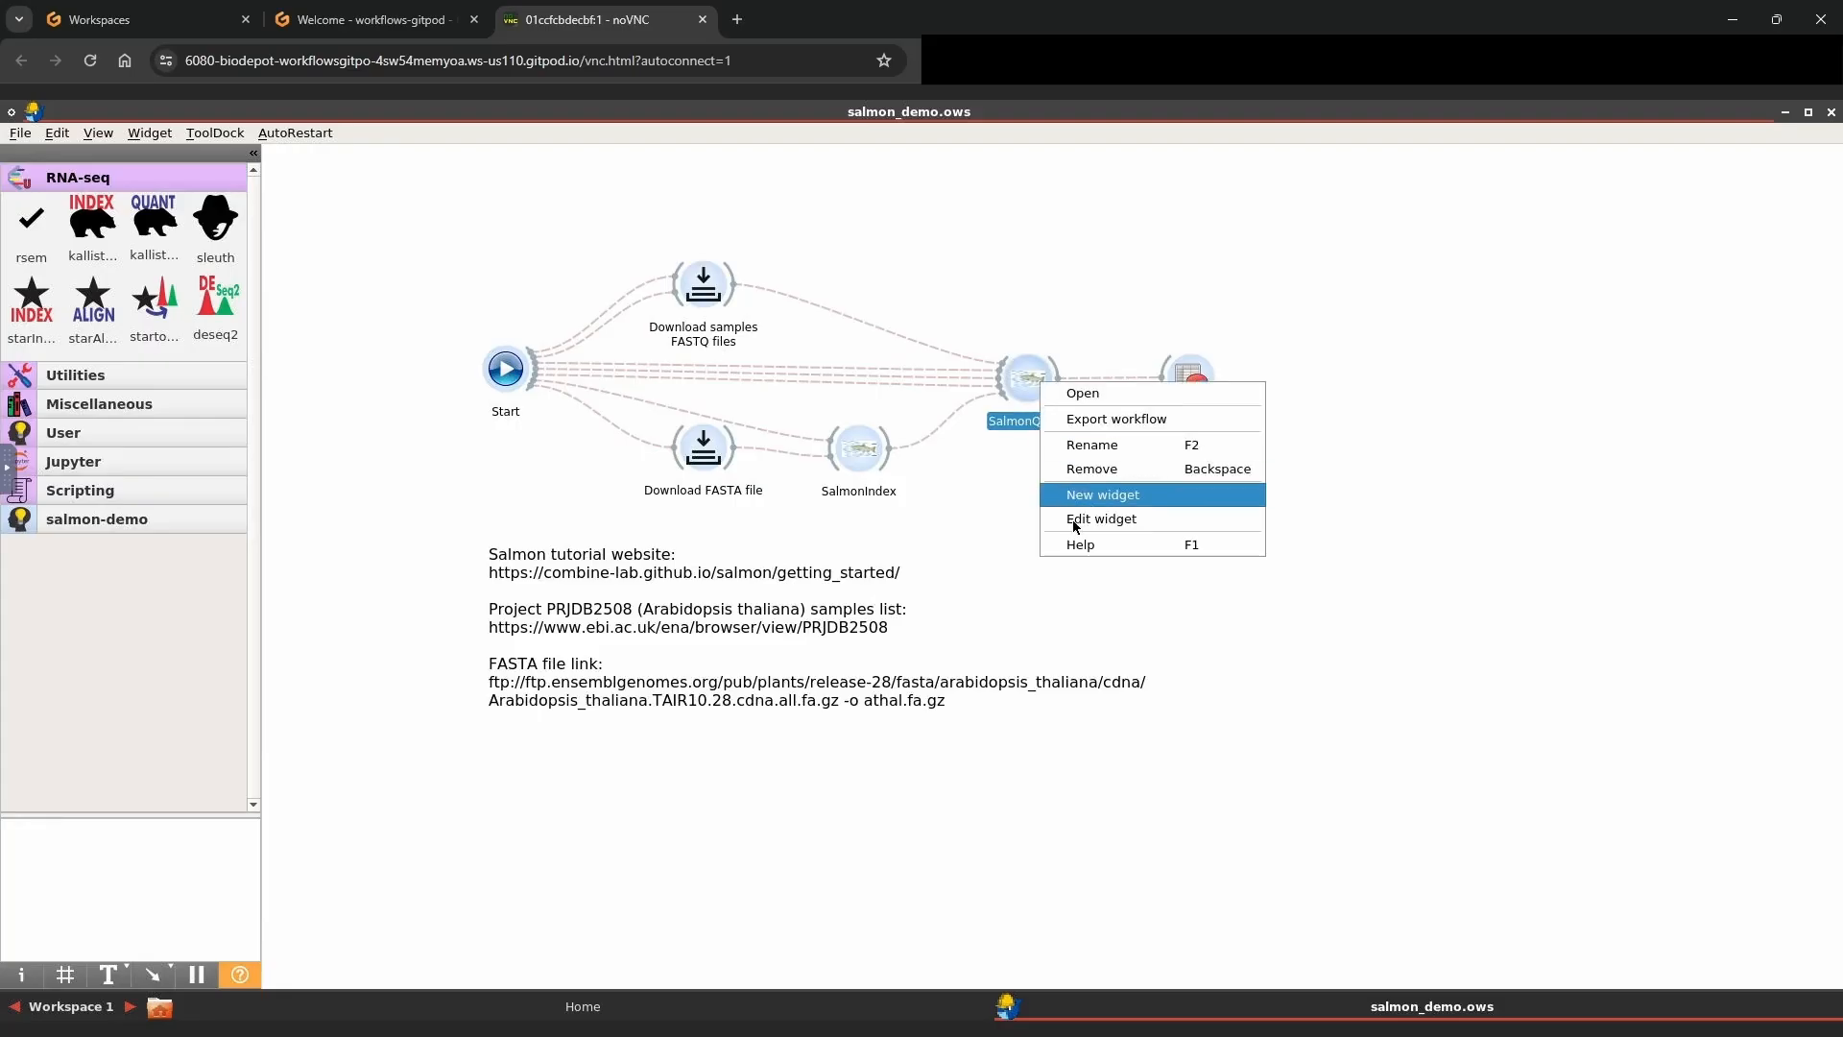
click(1075, 520)
click(733, 323)
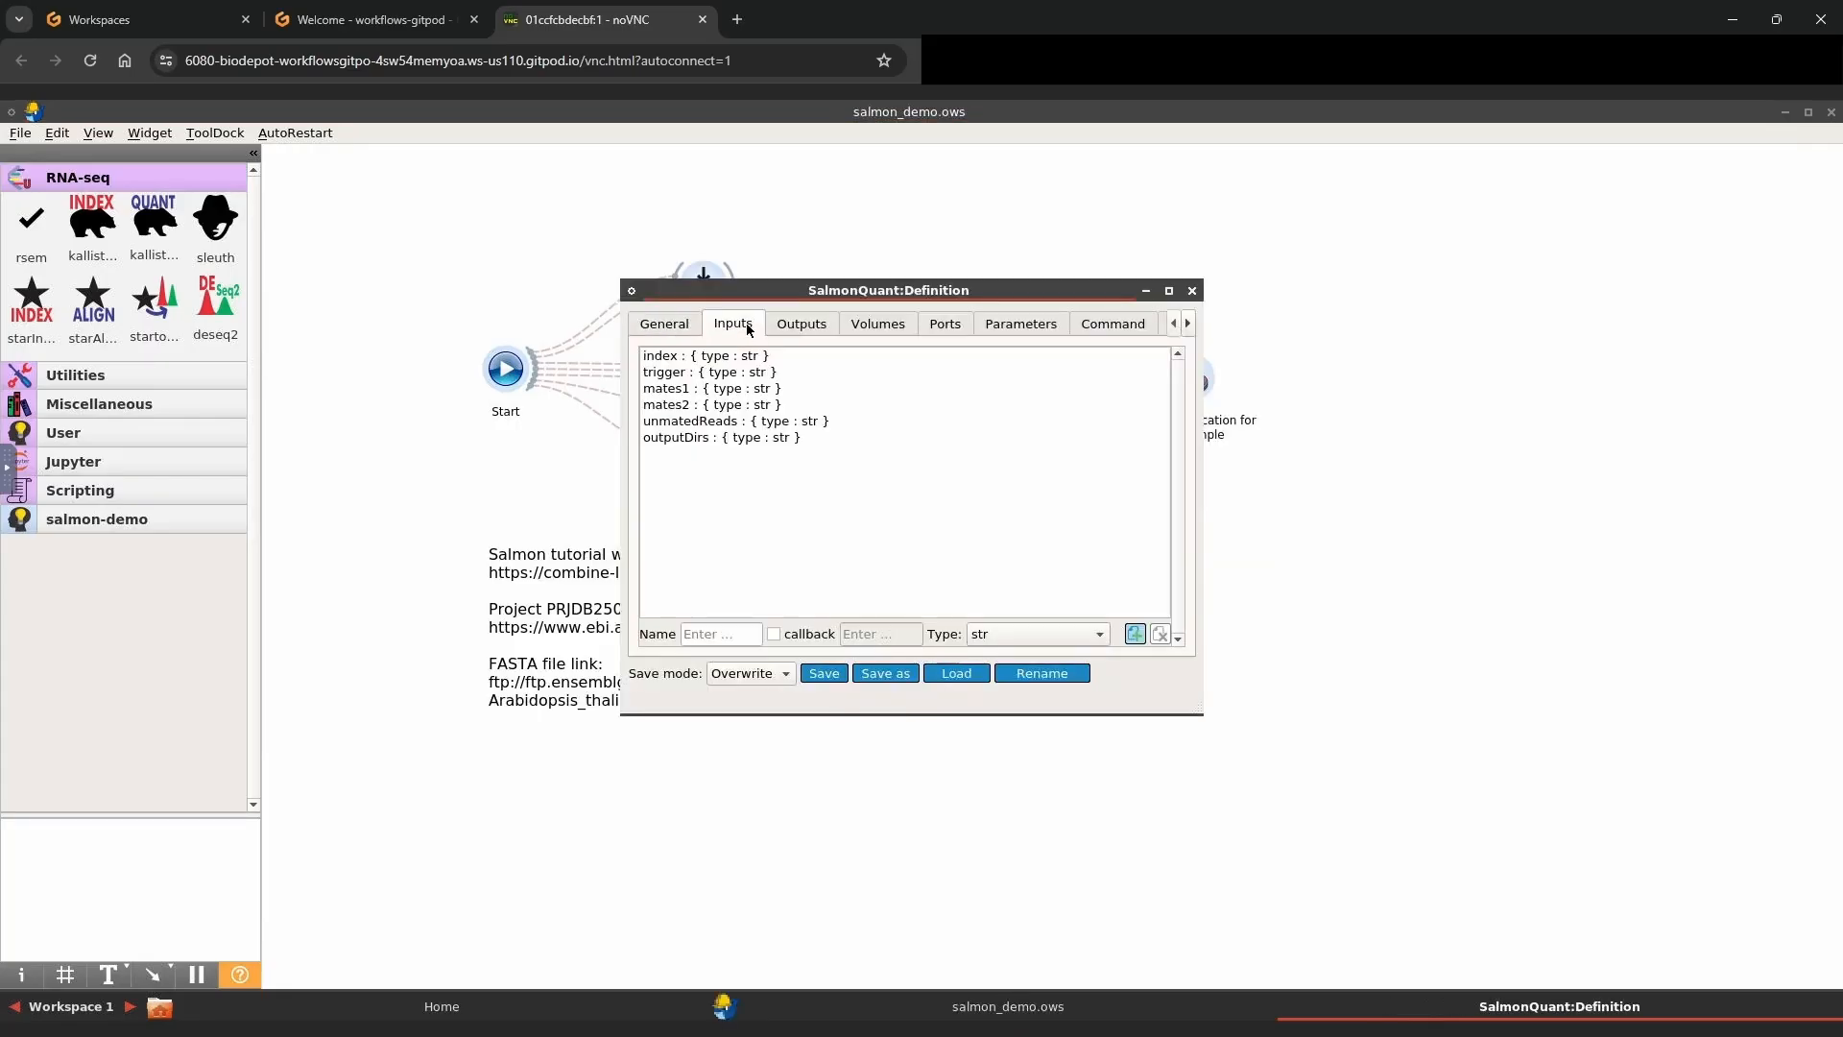
click(727, 635)
text(nThreads)
click(1136, 635)
- Save the SalmonQuant definition in Overwrite mode, reload it, and check for nThreads in the links from Start
click(817, 672)
click(1009, 490)
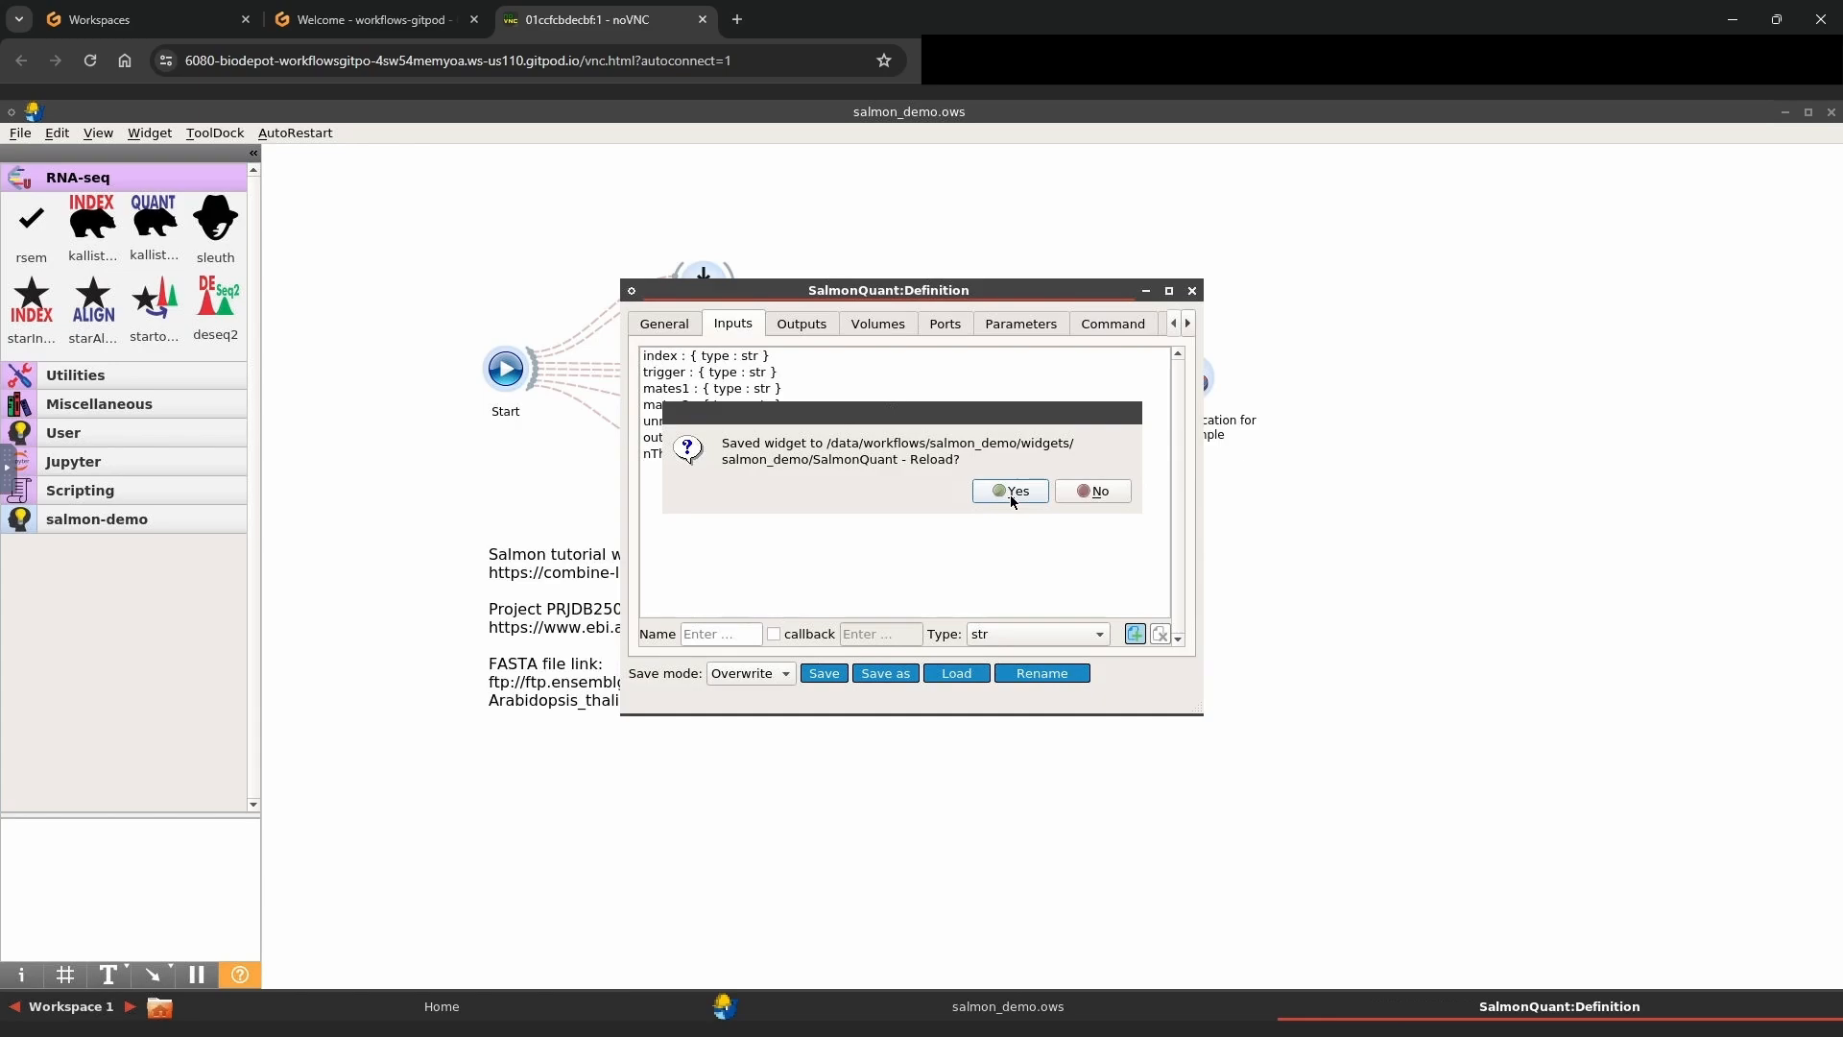
click(1010, 491)
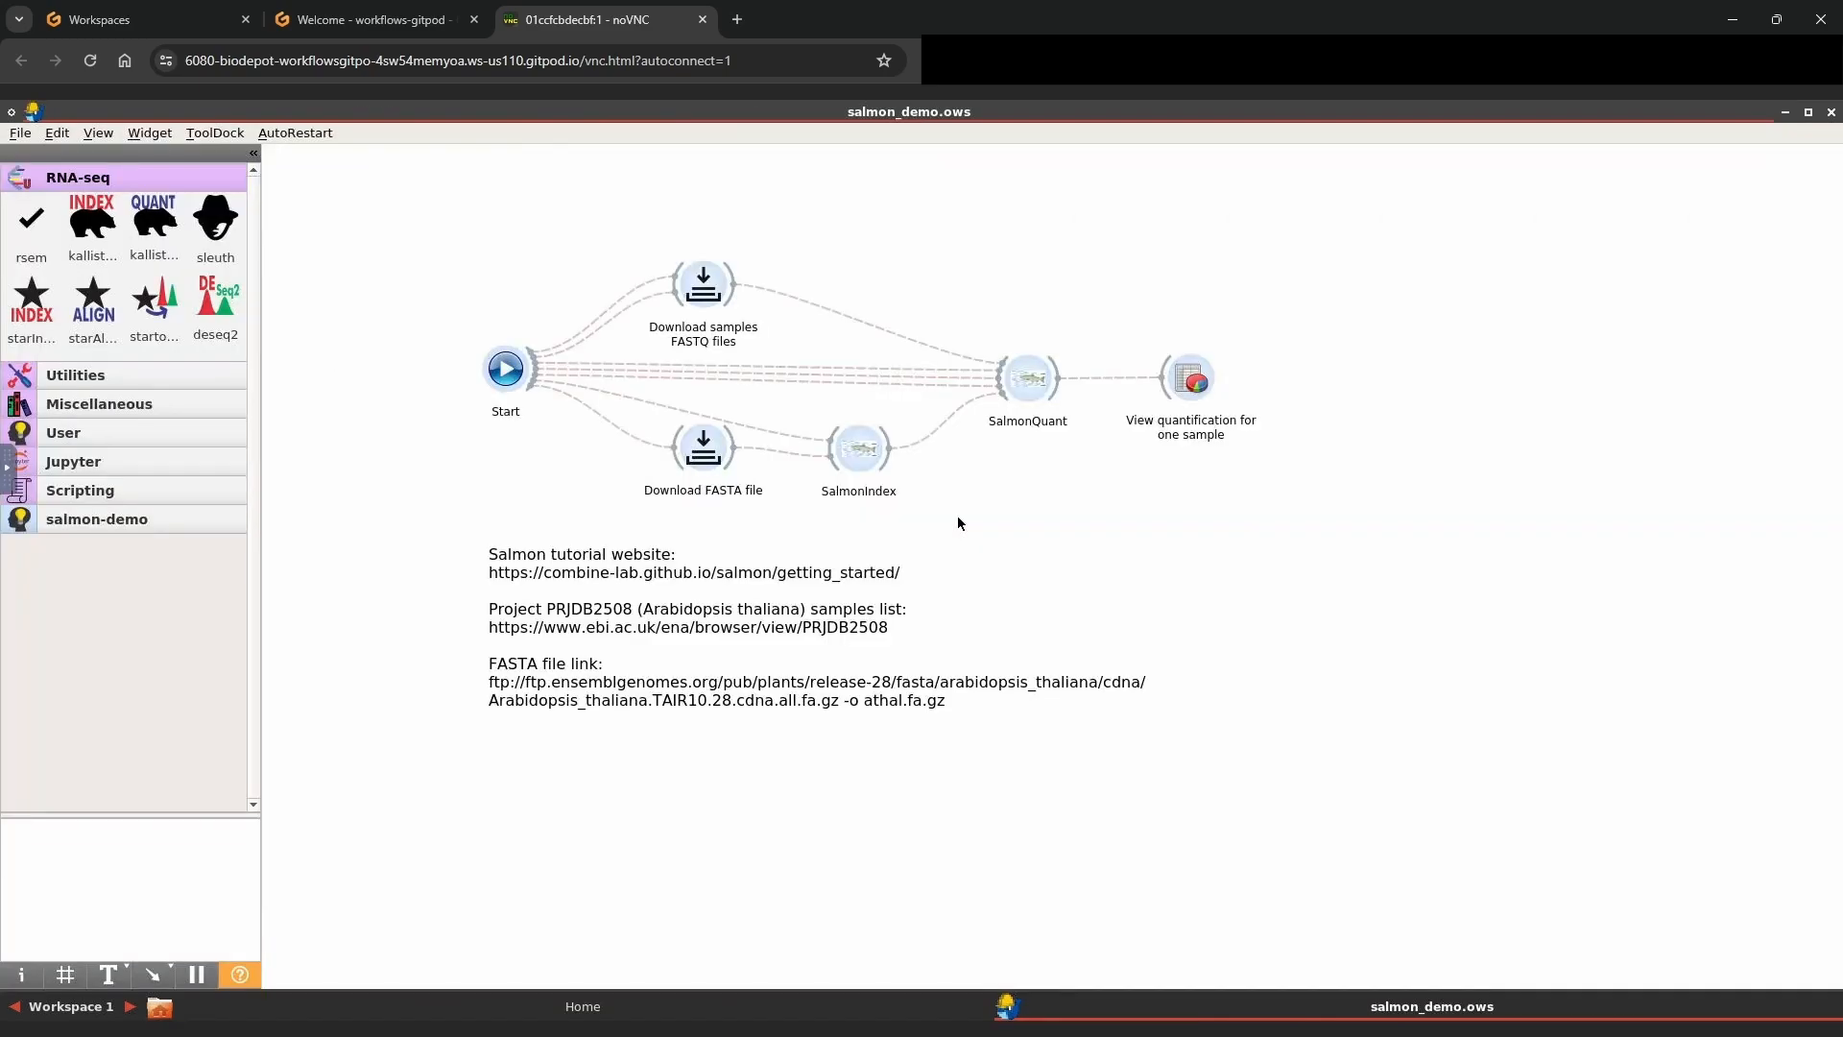
double_click(970, 394)
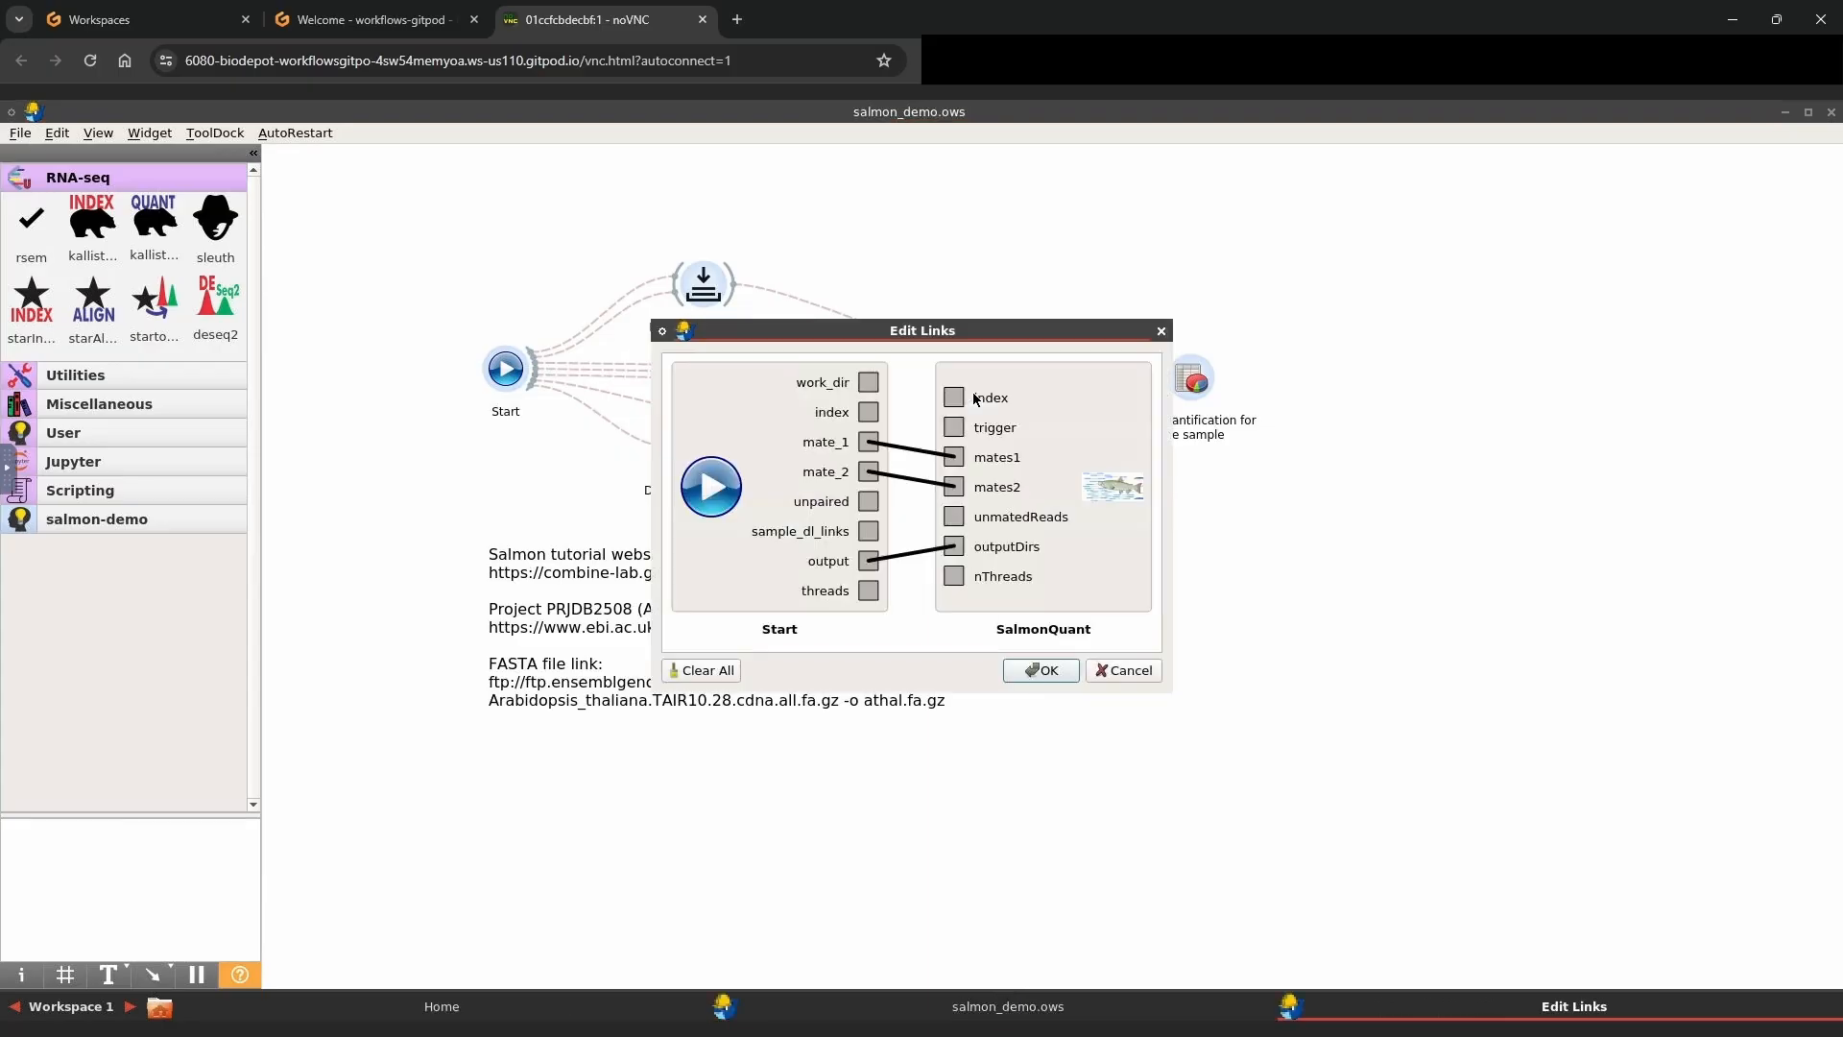
click(1125, 670)
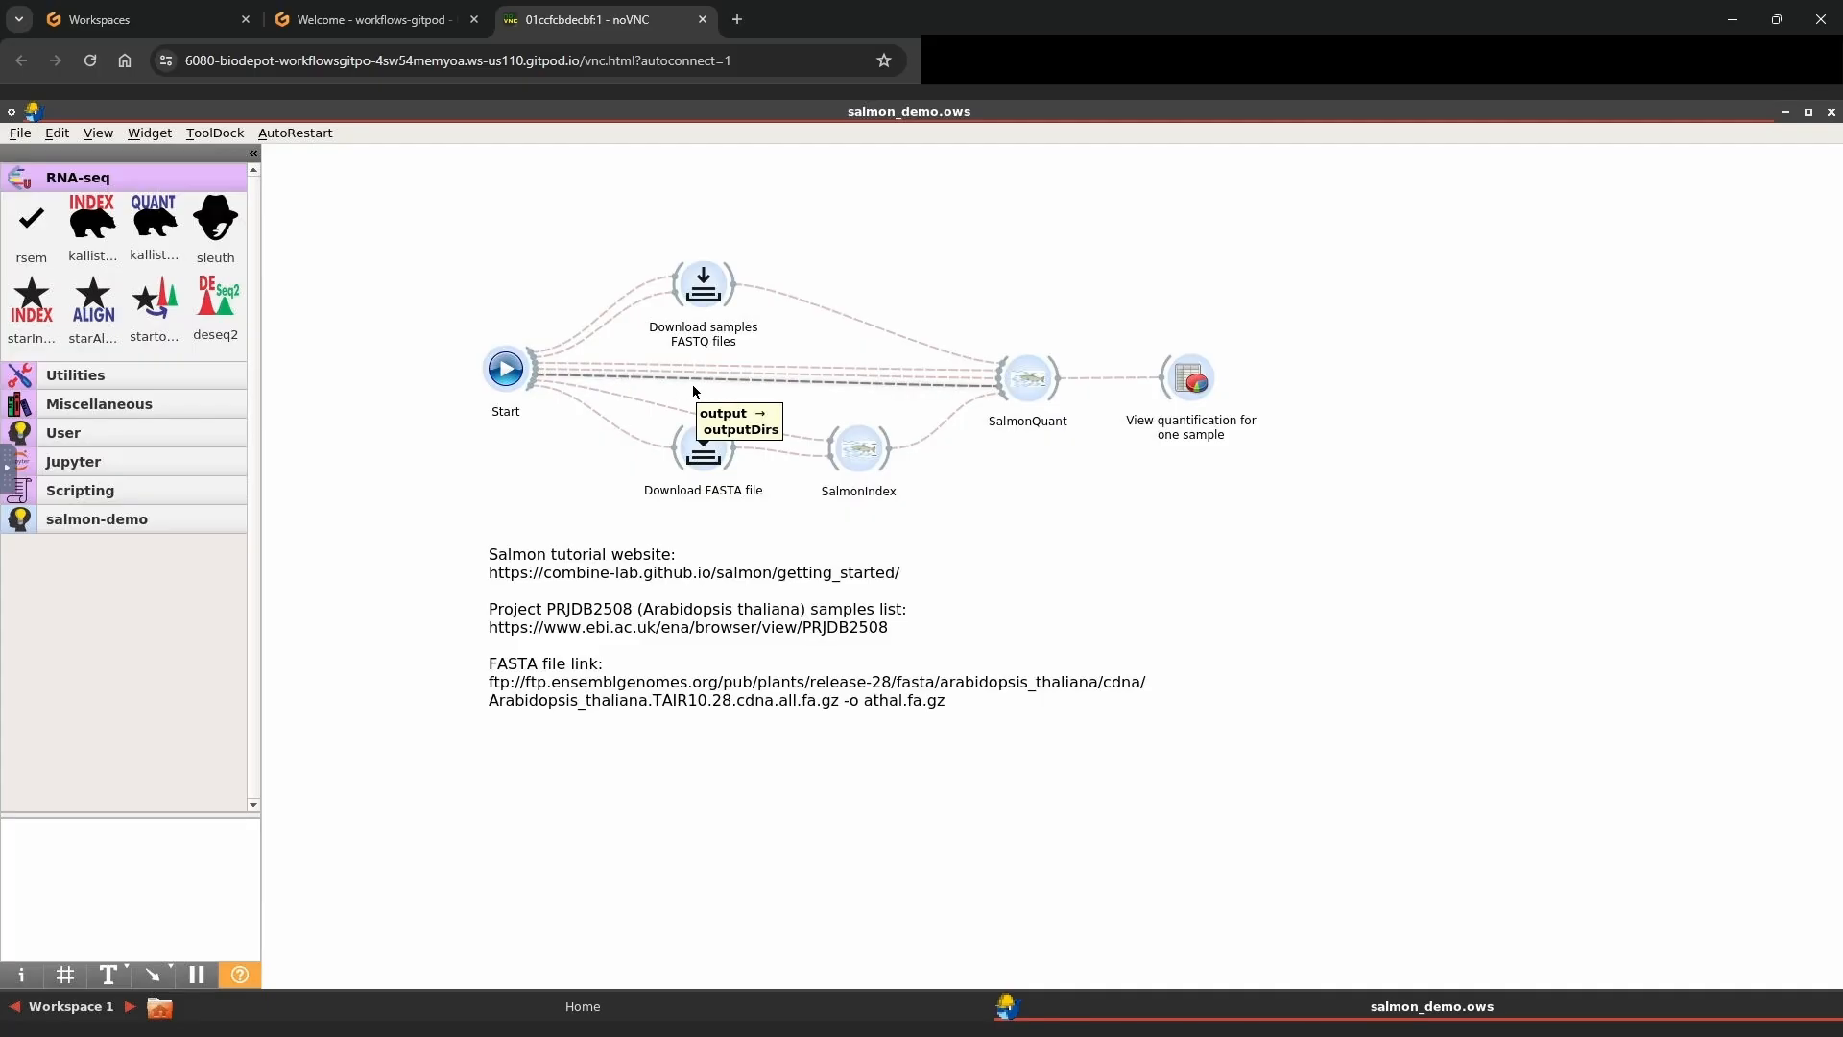
- Enable nThreads as a trigger of the SalmonIndex widget, check the trigger selection, and close the widget
double_click(857, 451)
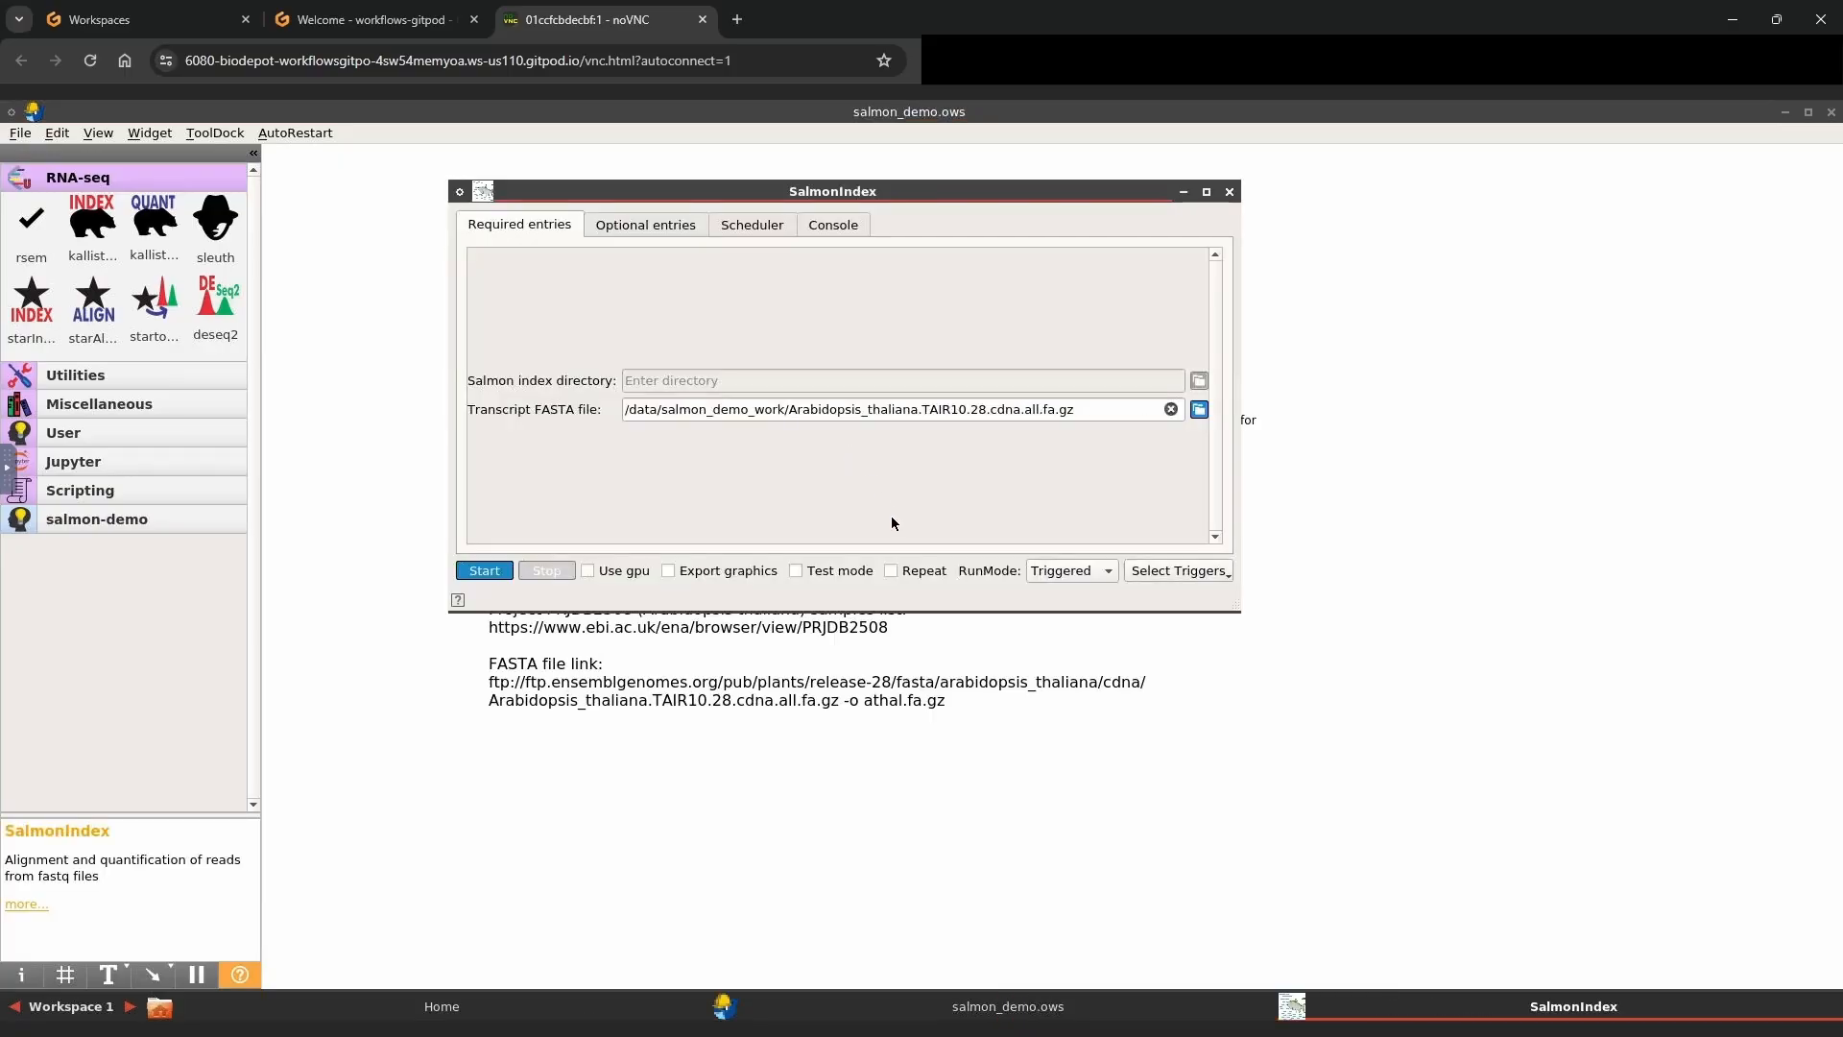
click(1169, 572)
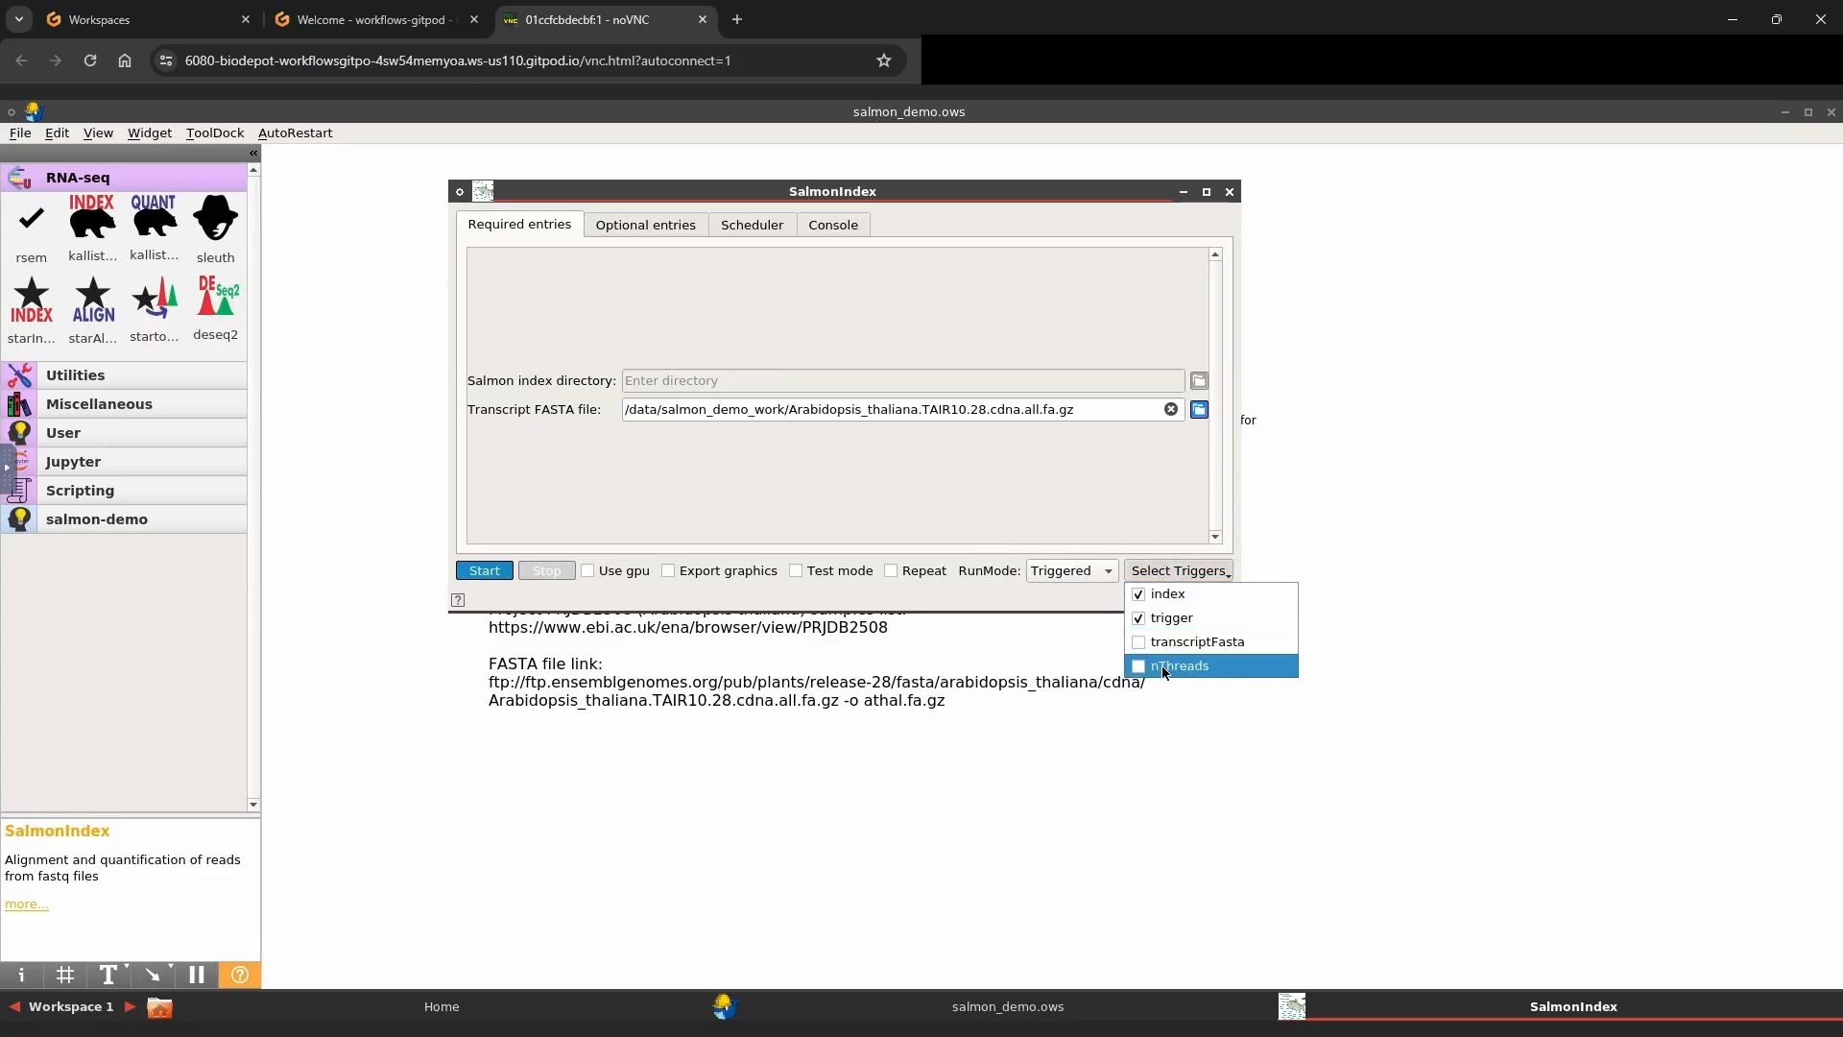
click(1217, 669)
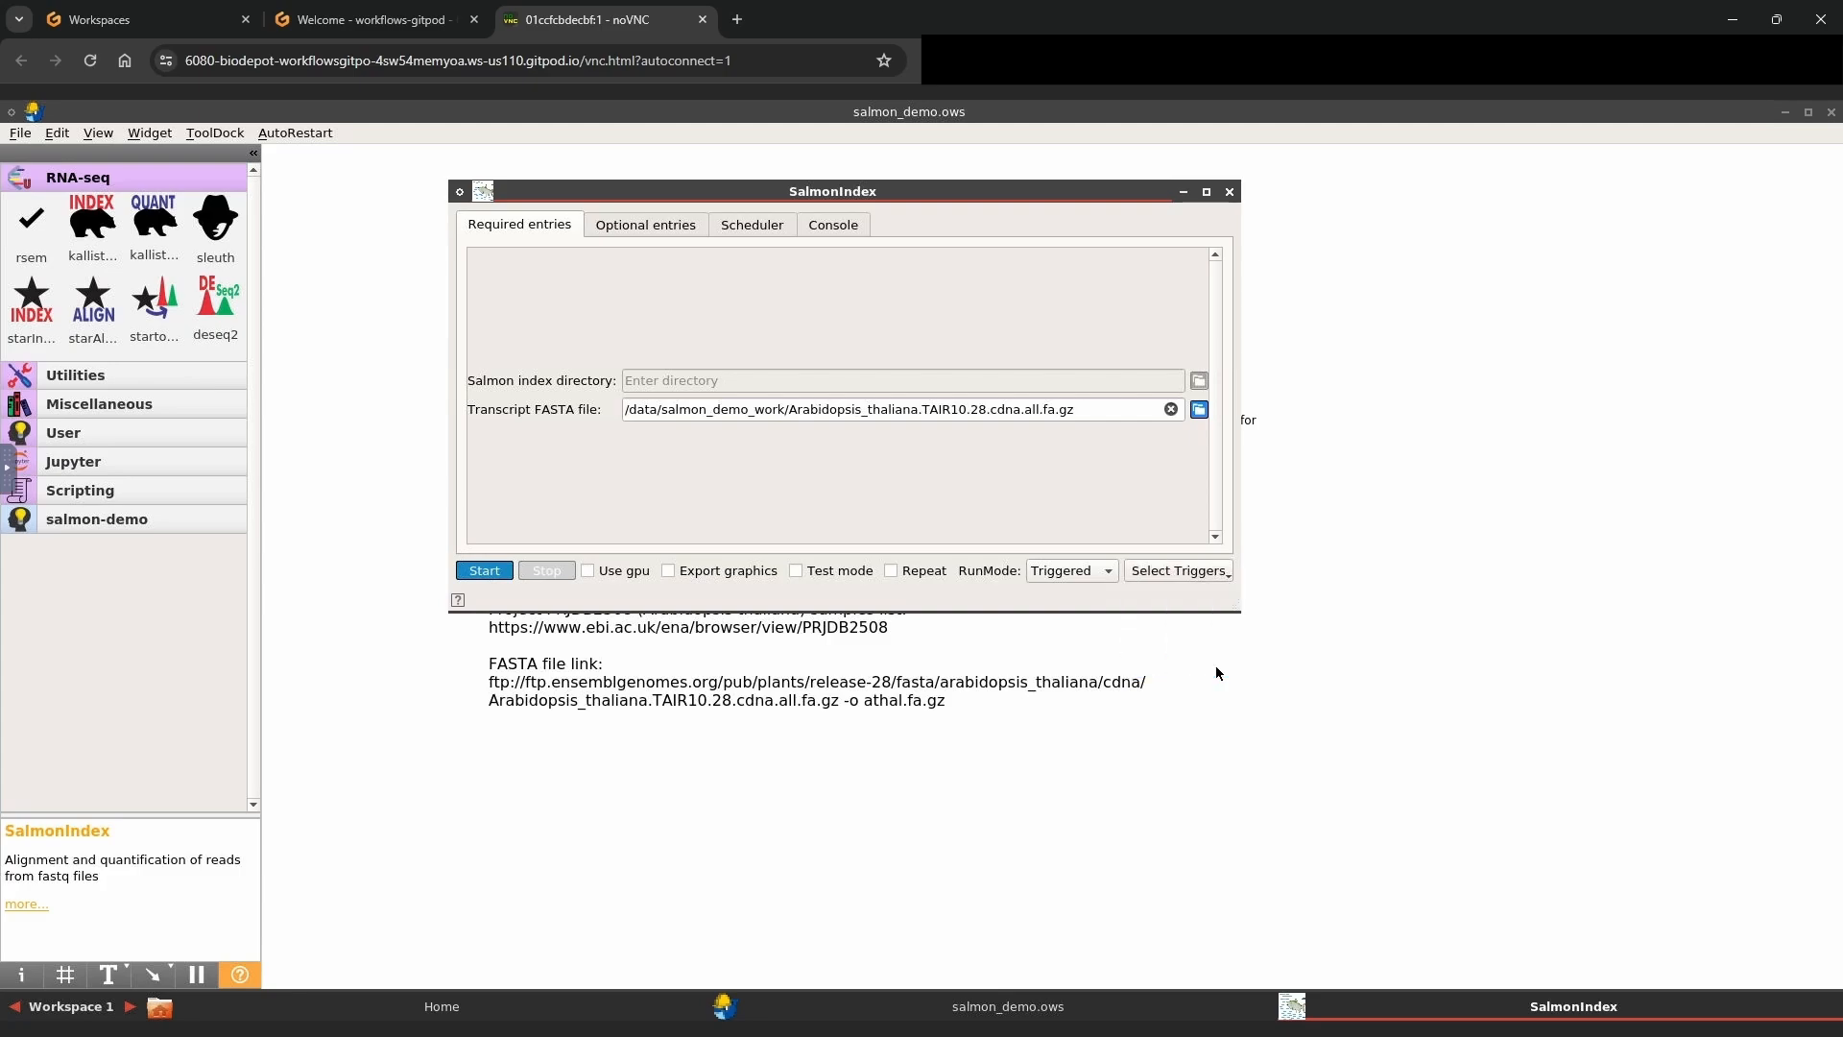
click(1179, 573)
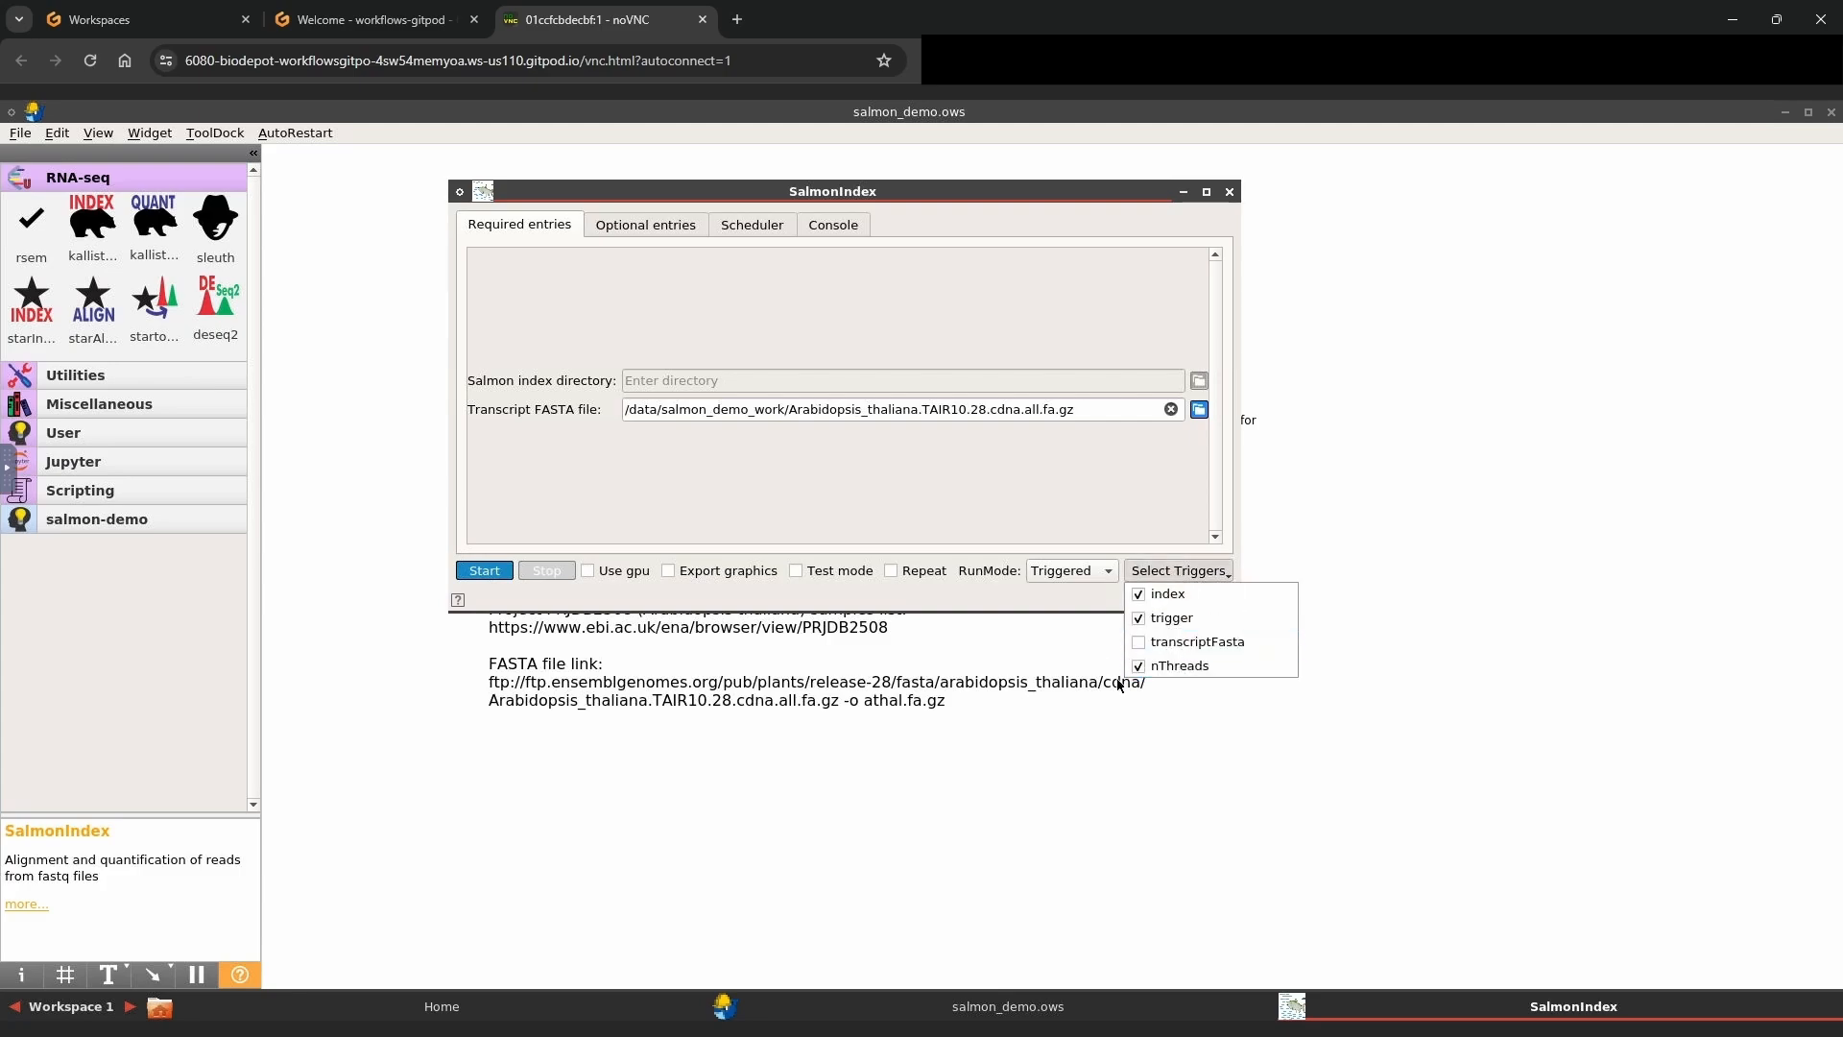
click(1231, 193)
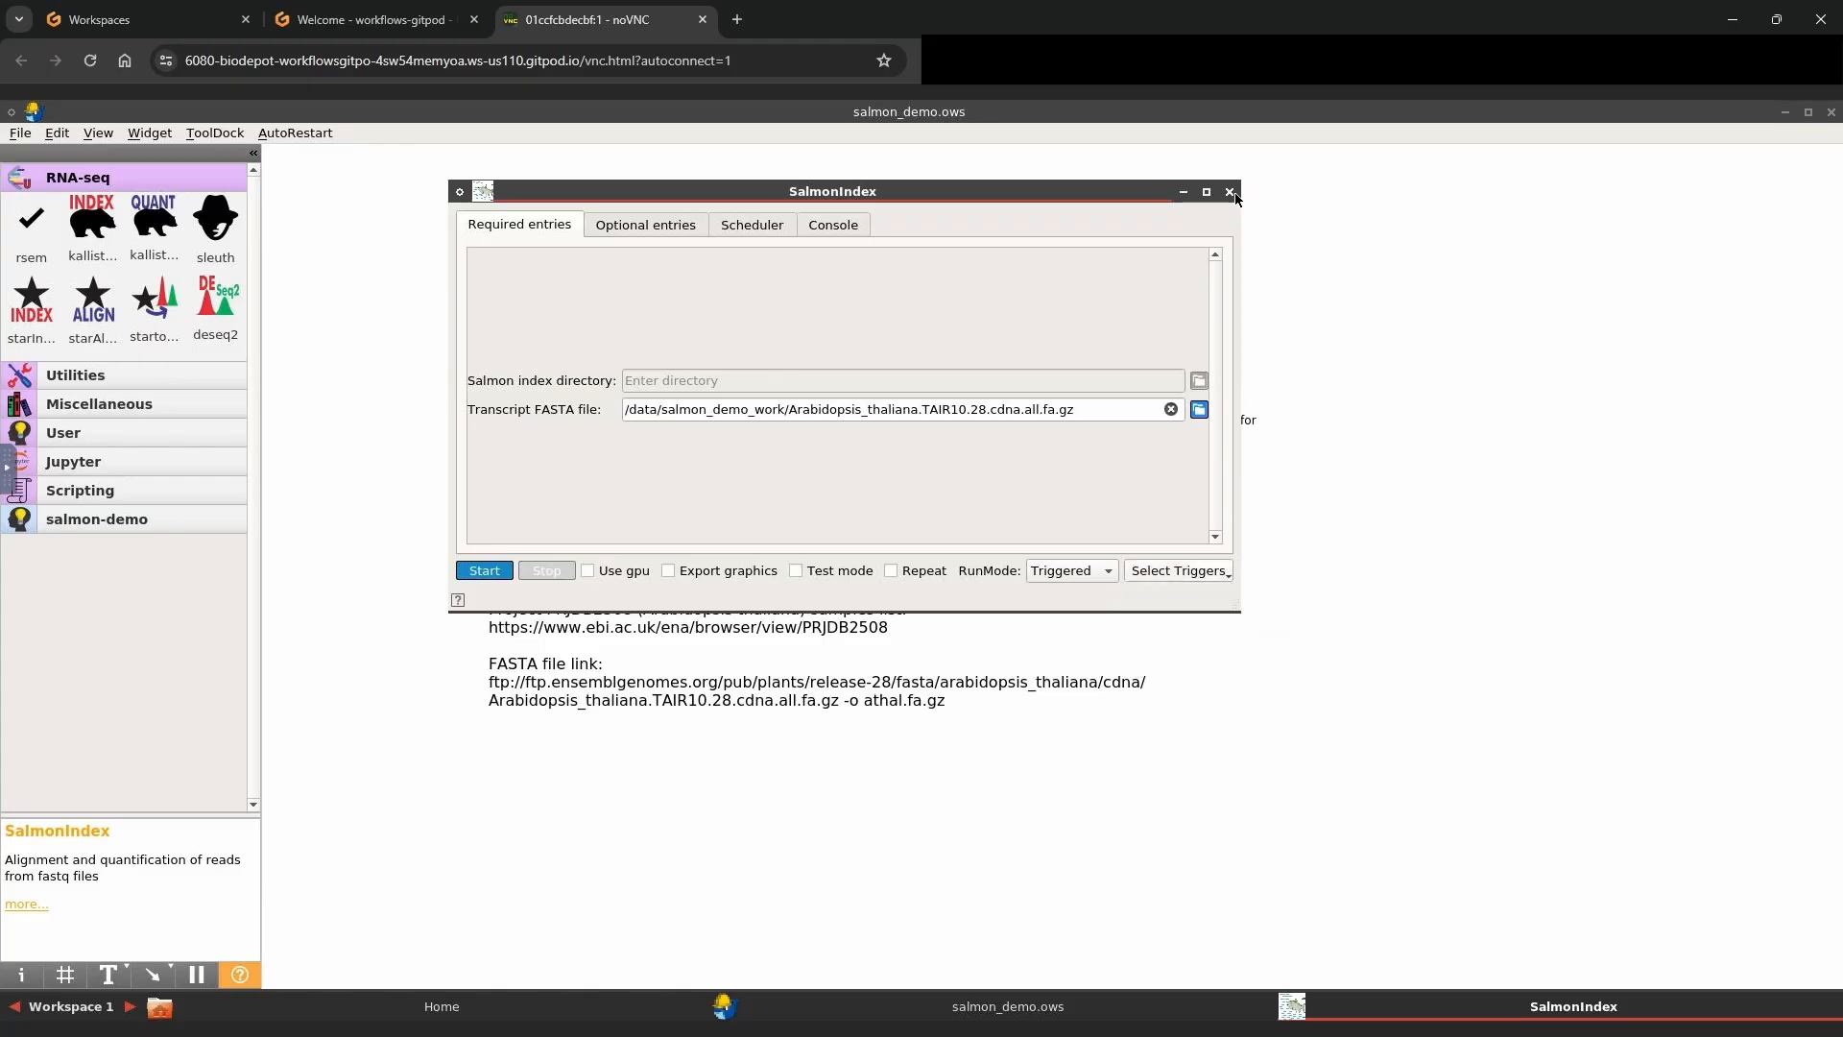
click(1231, 193)
- Enable nThreads as a trigger of the SalmonQuant widget, check the trigger selection, and close the widget
double_click(1039, 370)
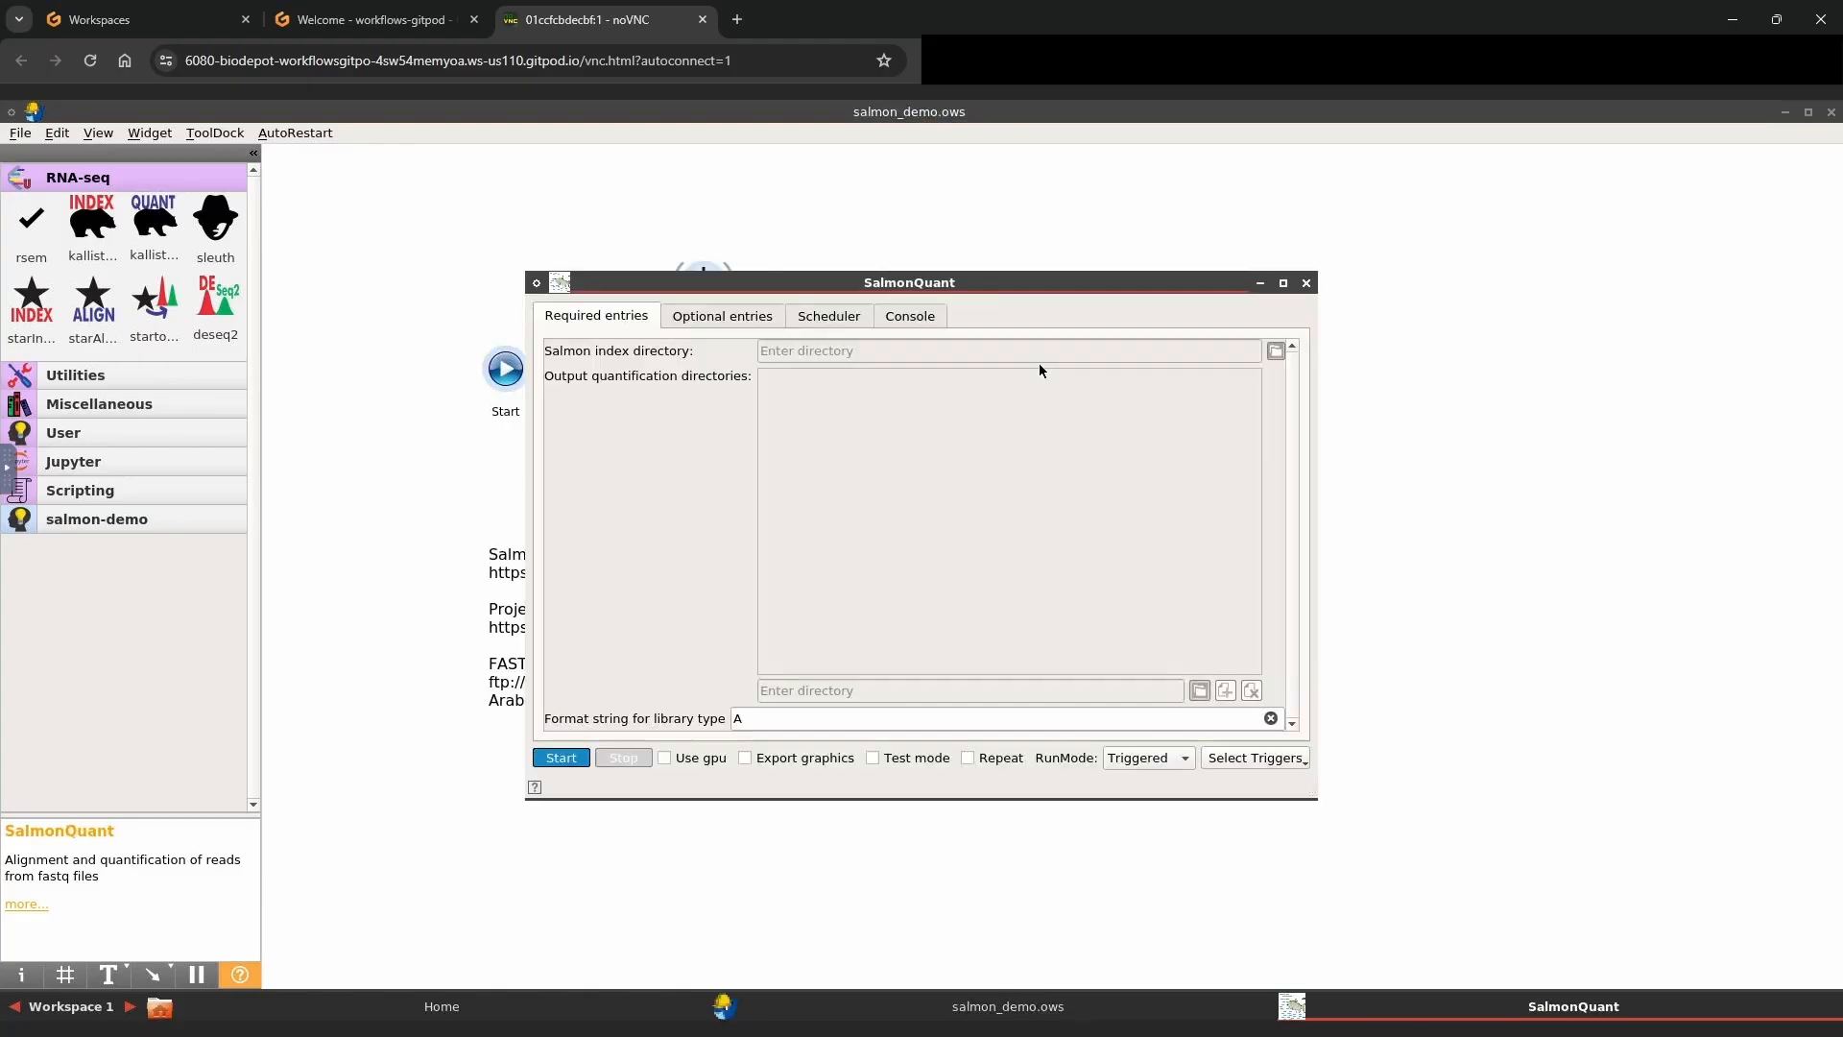
click(1247, 757)
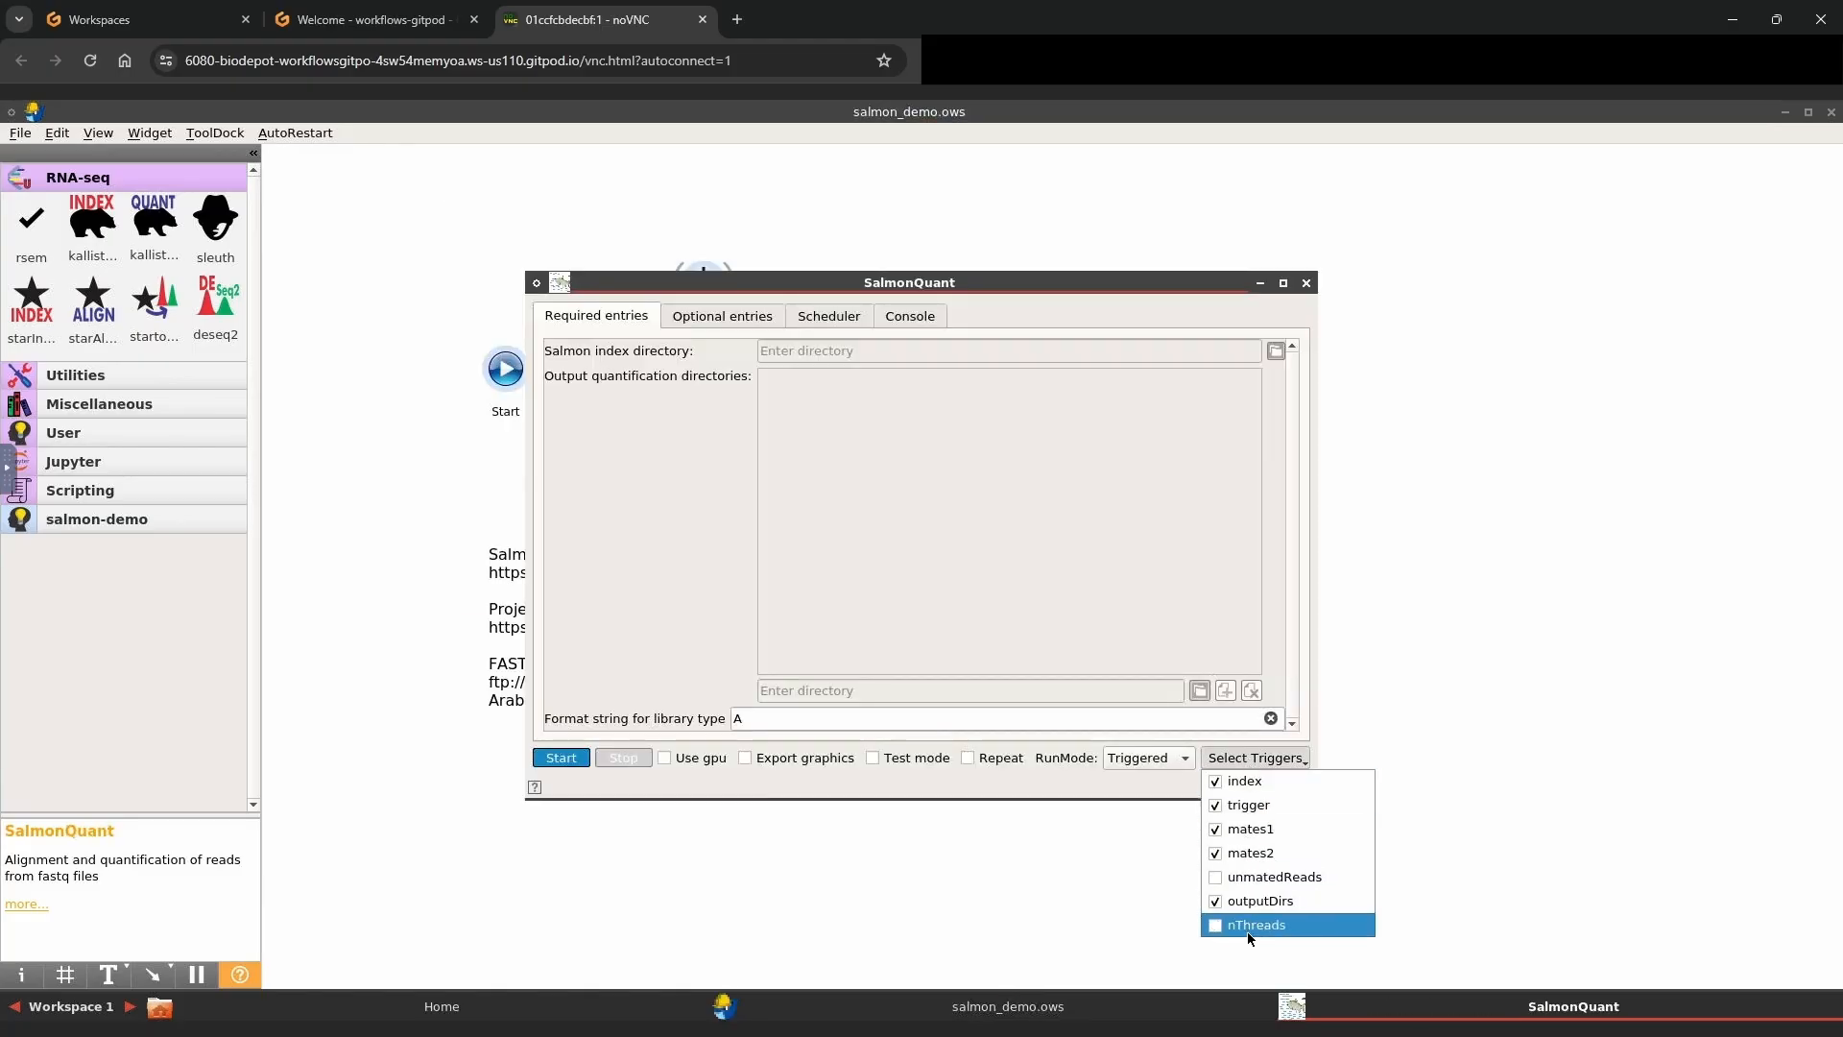
click(1245, 928)
click(1234, 758)
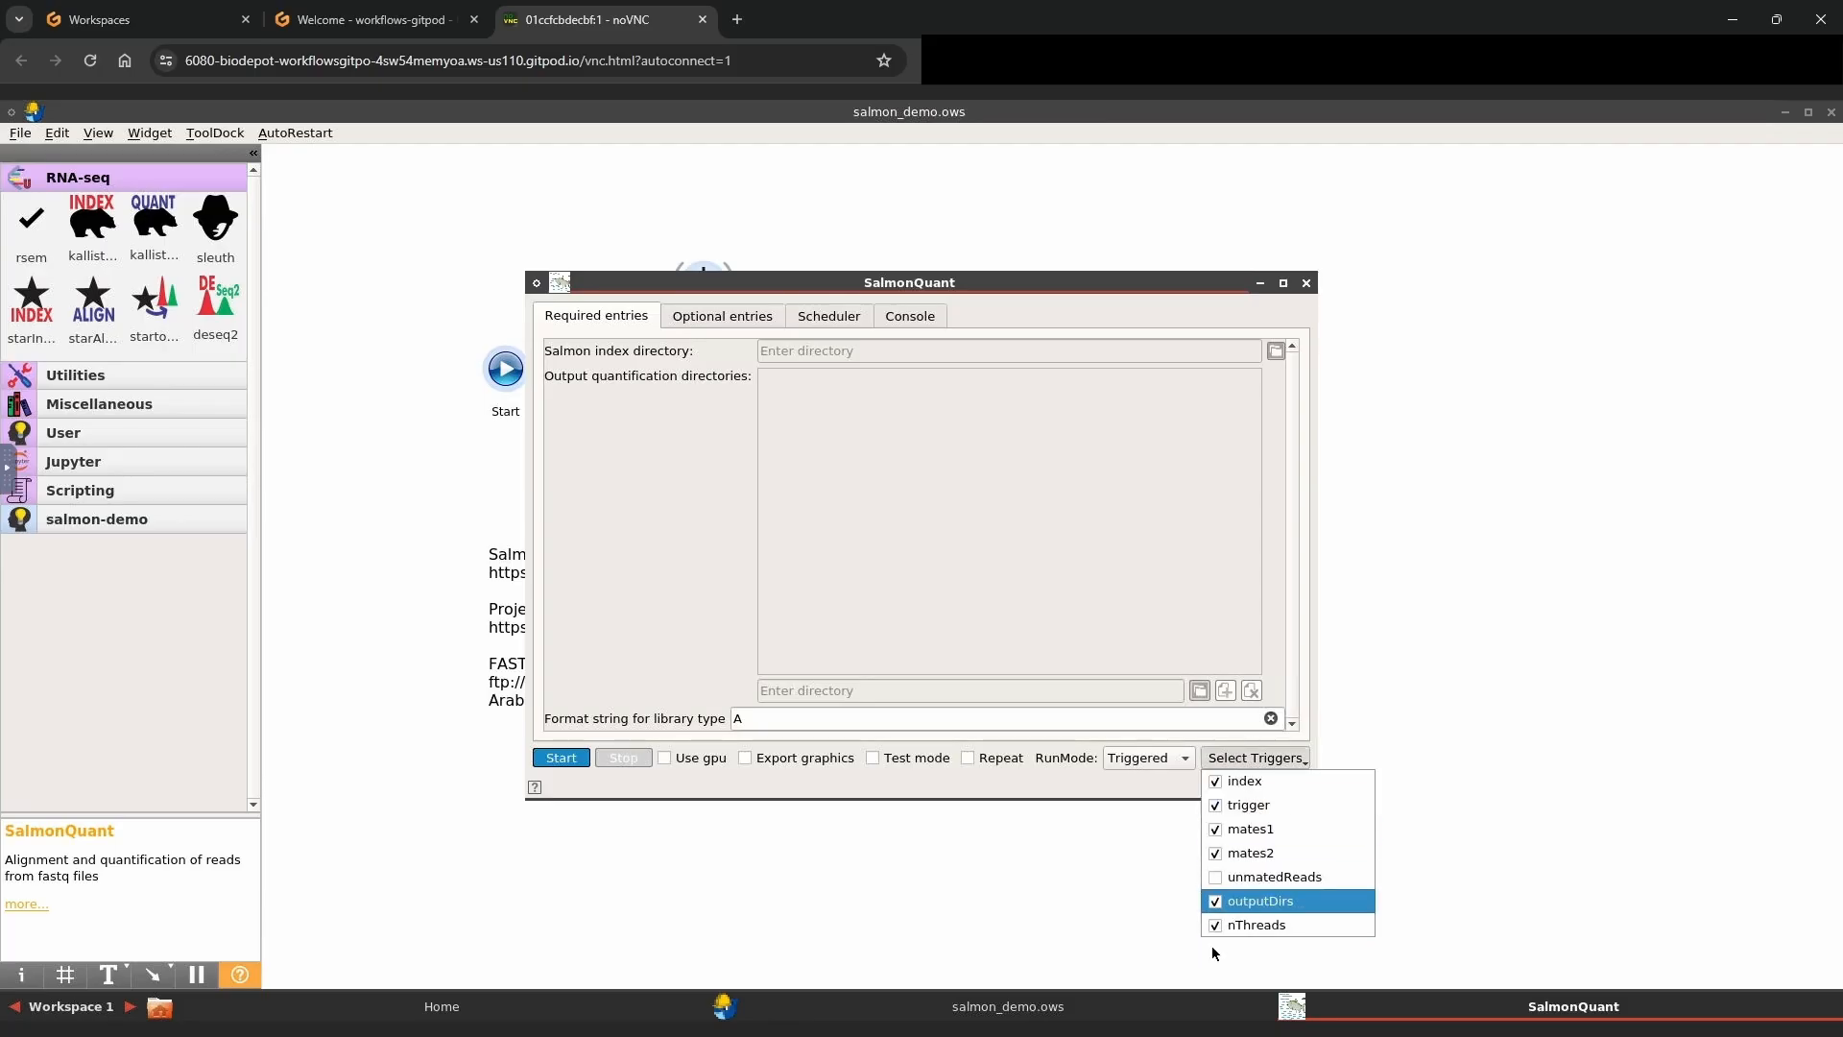
click(1304, 285)
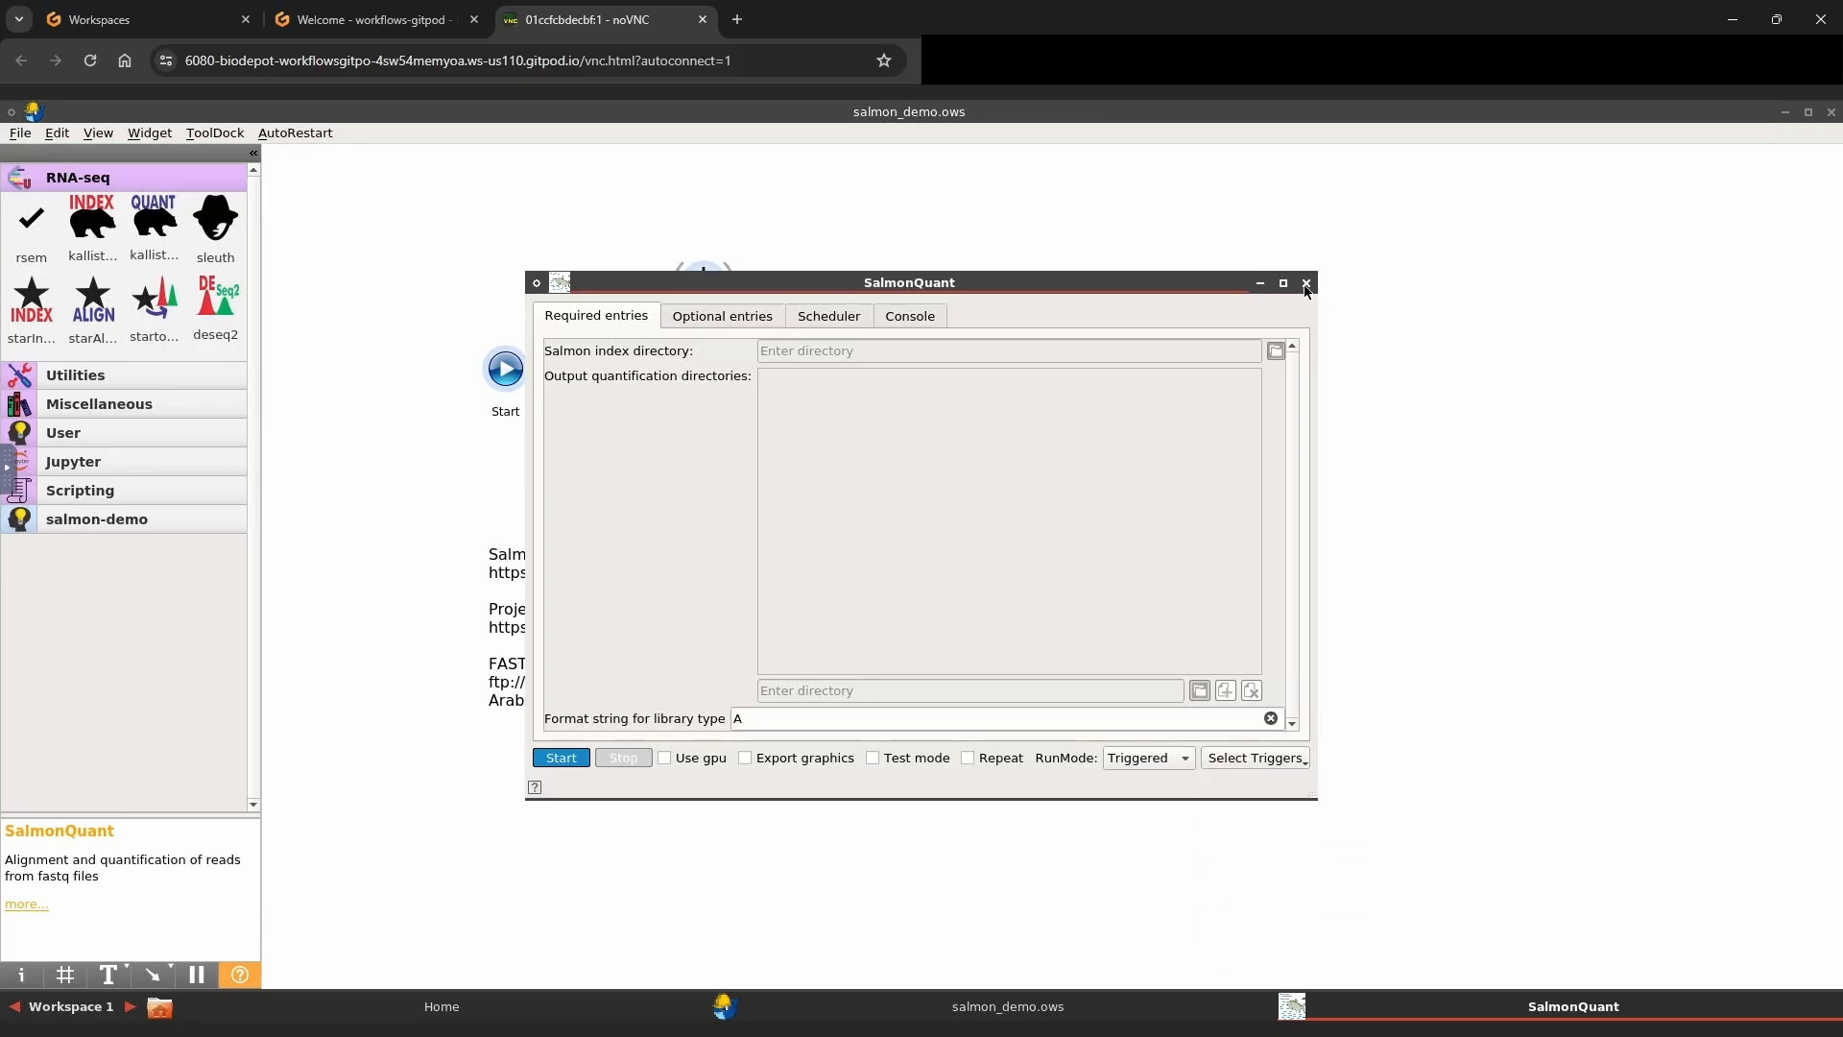
click(1304, 284)
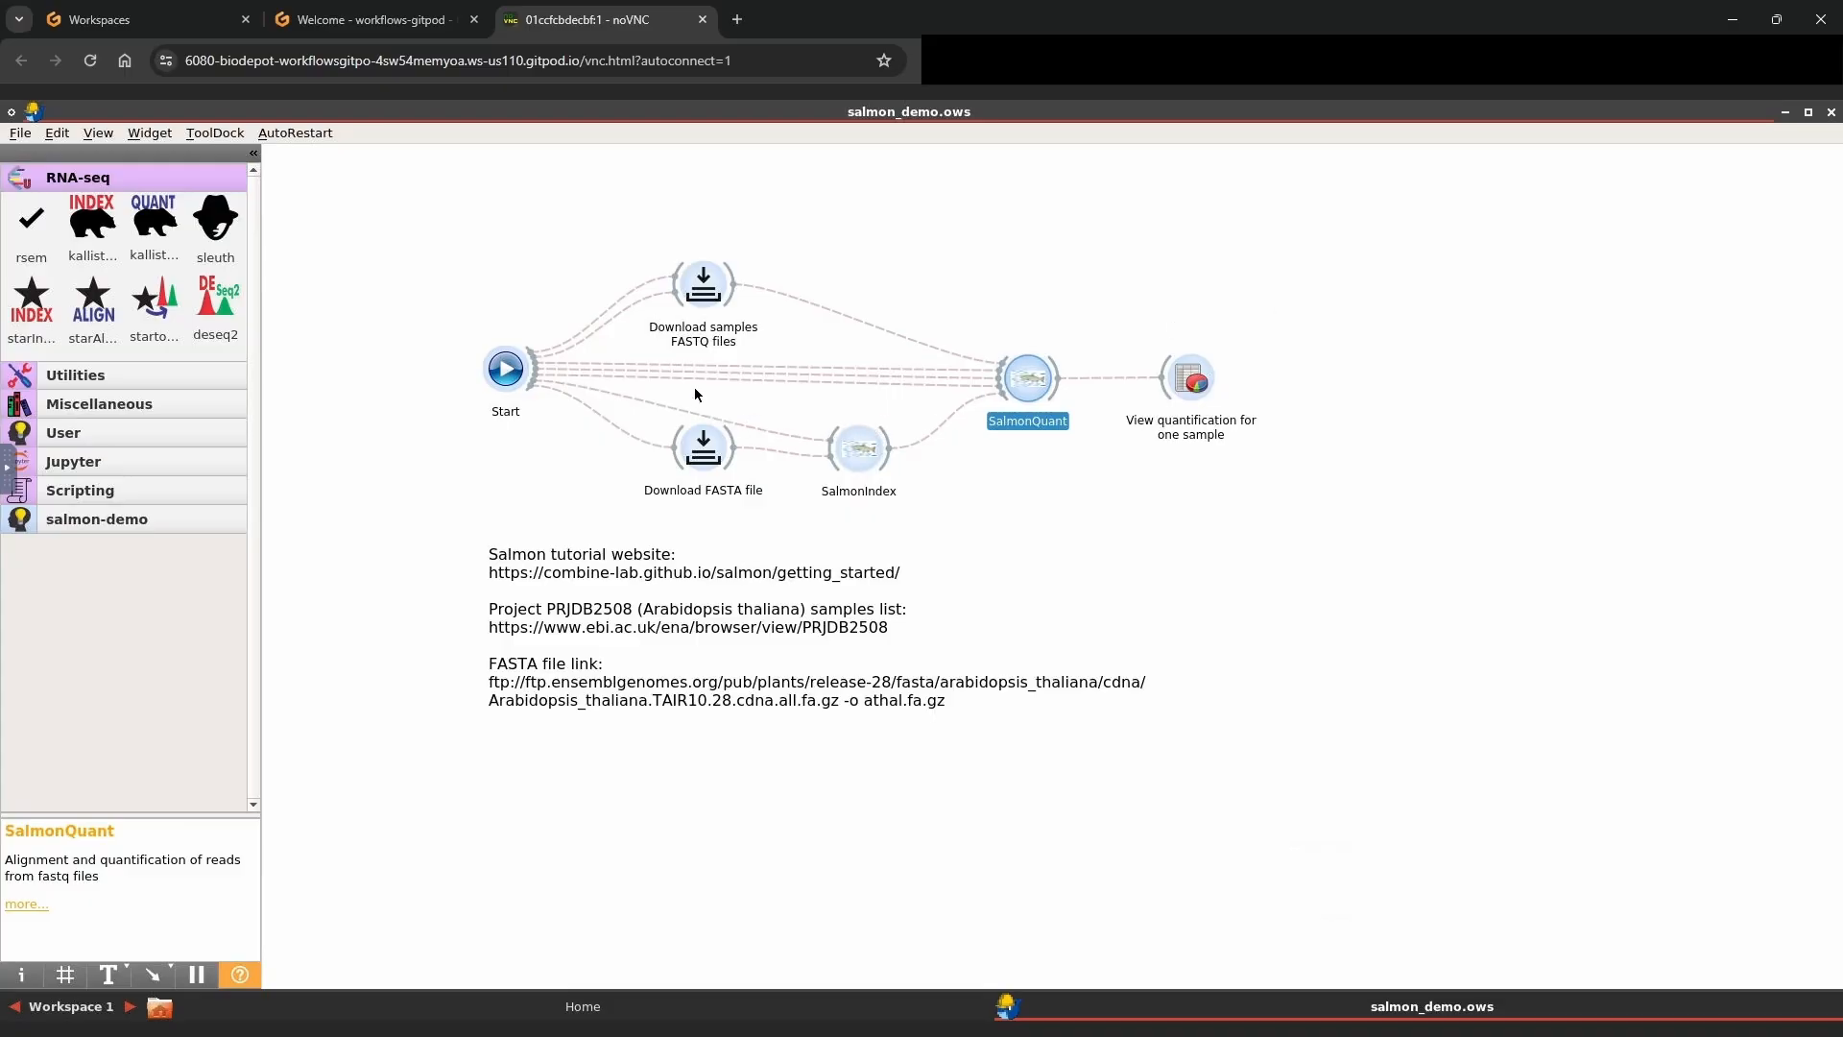
- Link the threads output of Start to the nThreads input of SalmonQuant
mouse_move(692, 381)
double_click(654, 377)
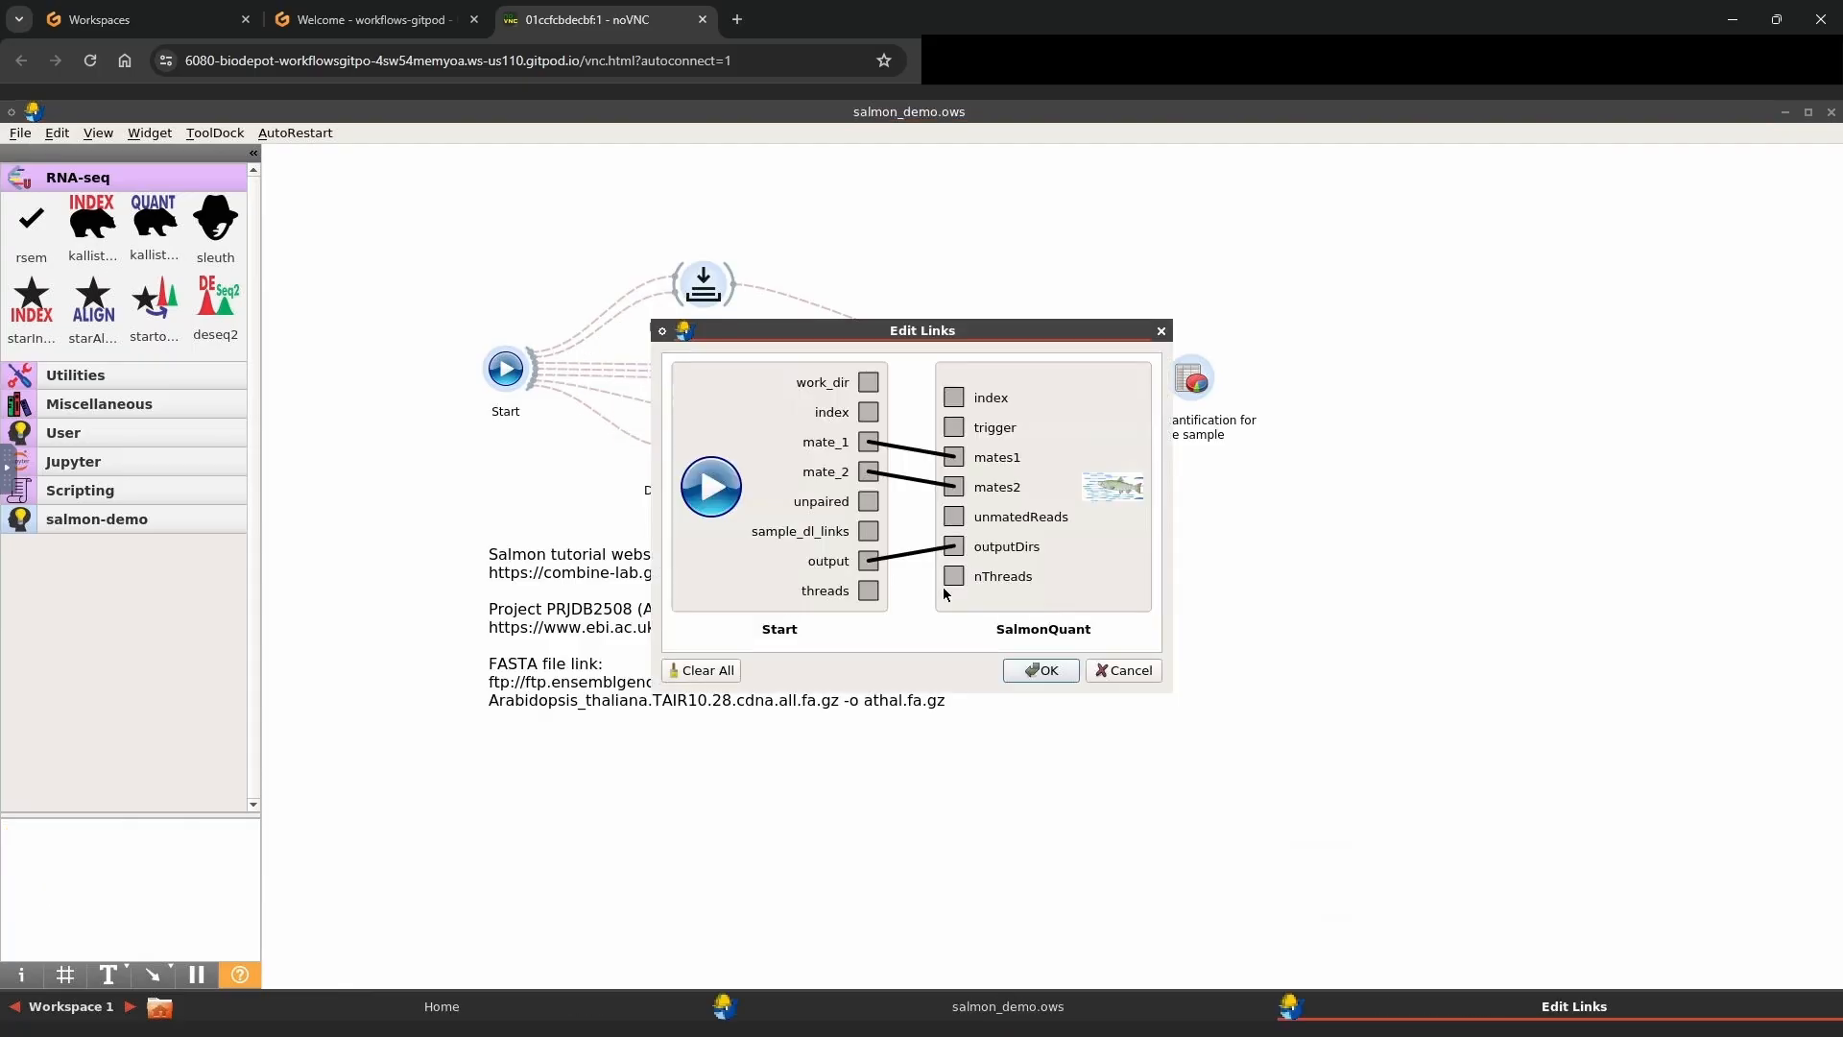
drag(875, 595, 953, 576)
click(1042, 670)
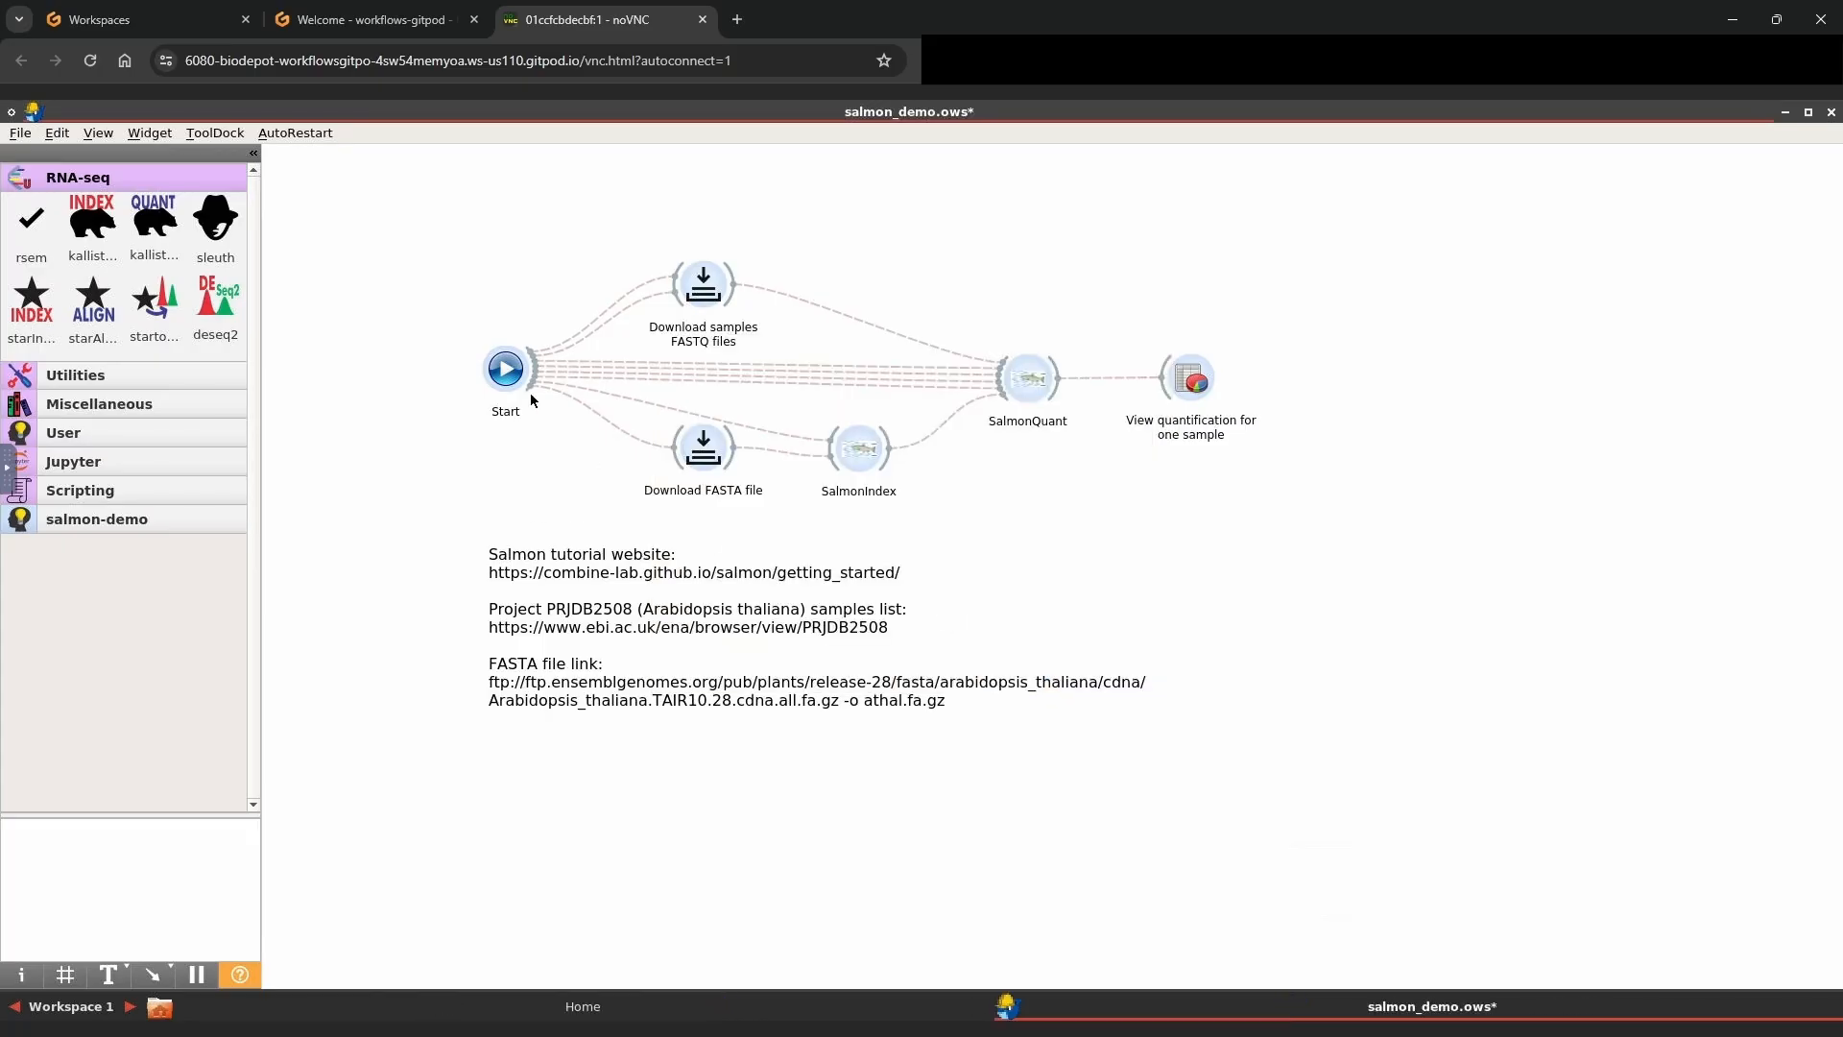
- Link the threads output of Start to the nThreads input of SalmonIndex
drag(534, 378, 858, 447)
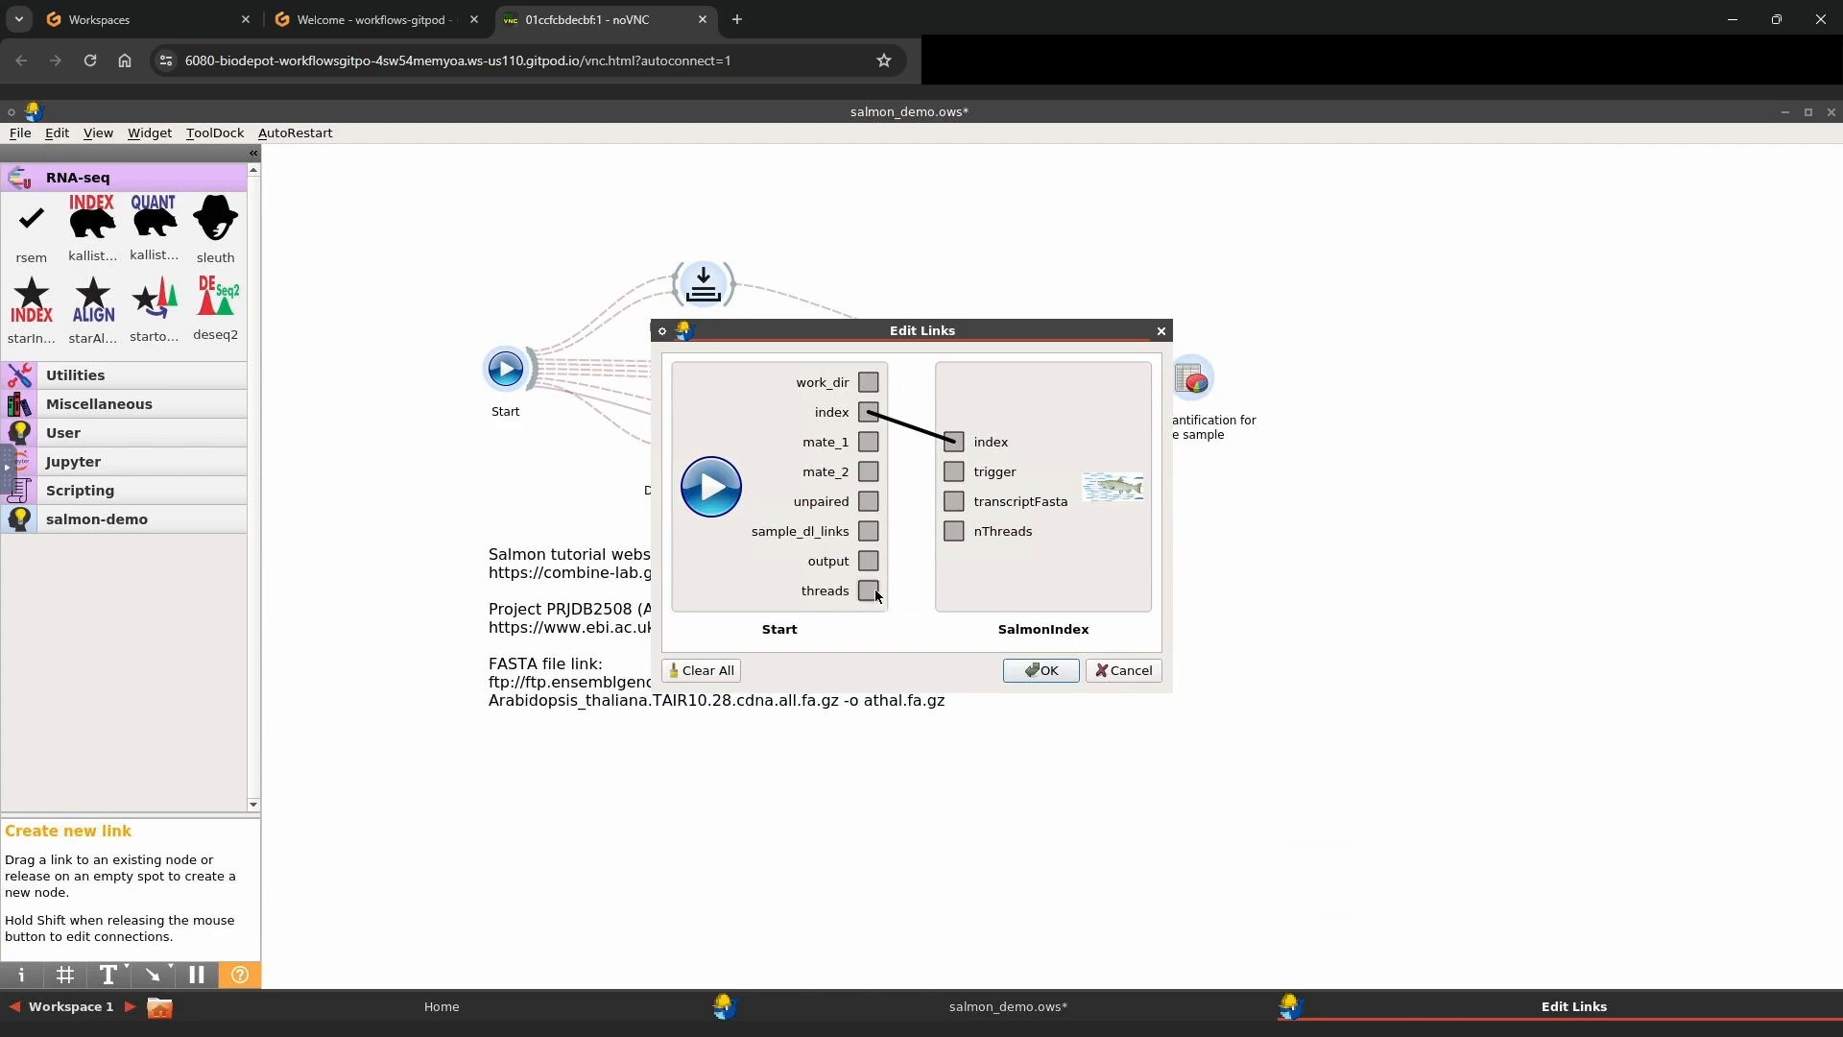
drag(873, 587, 953, 531)
click(1035, 669)
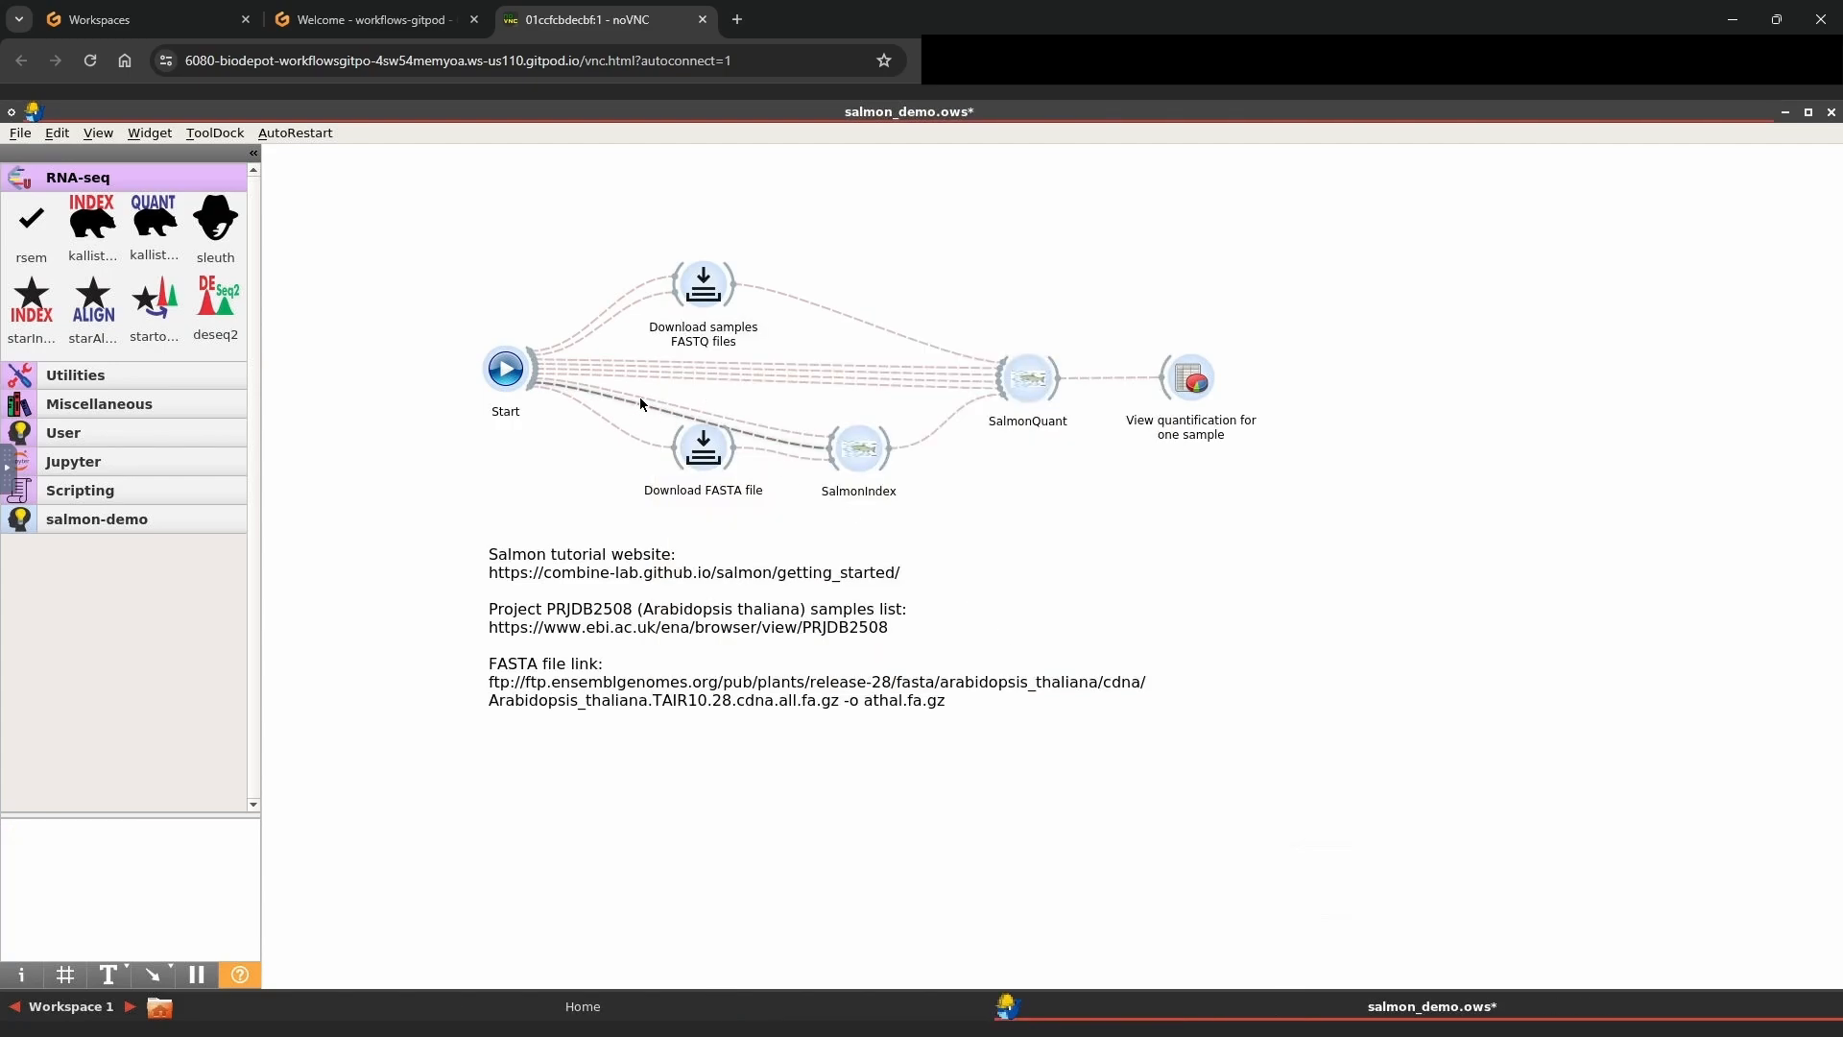
mouse_move(672, 415)
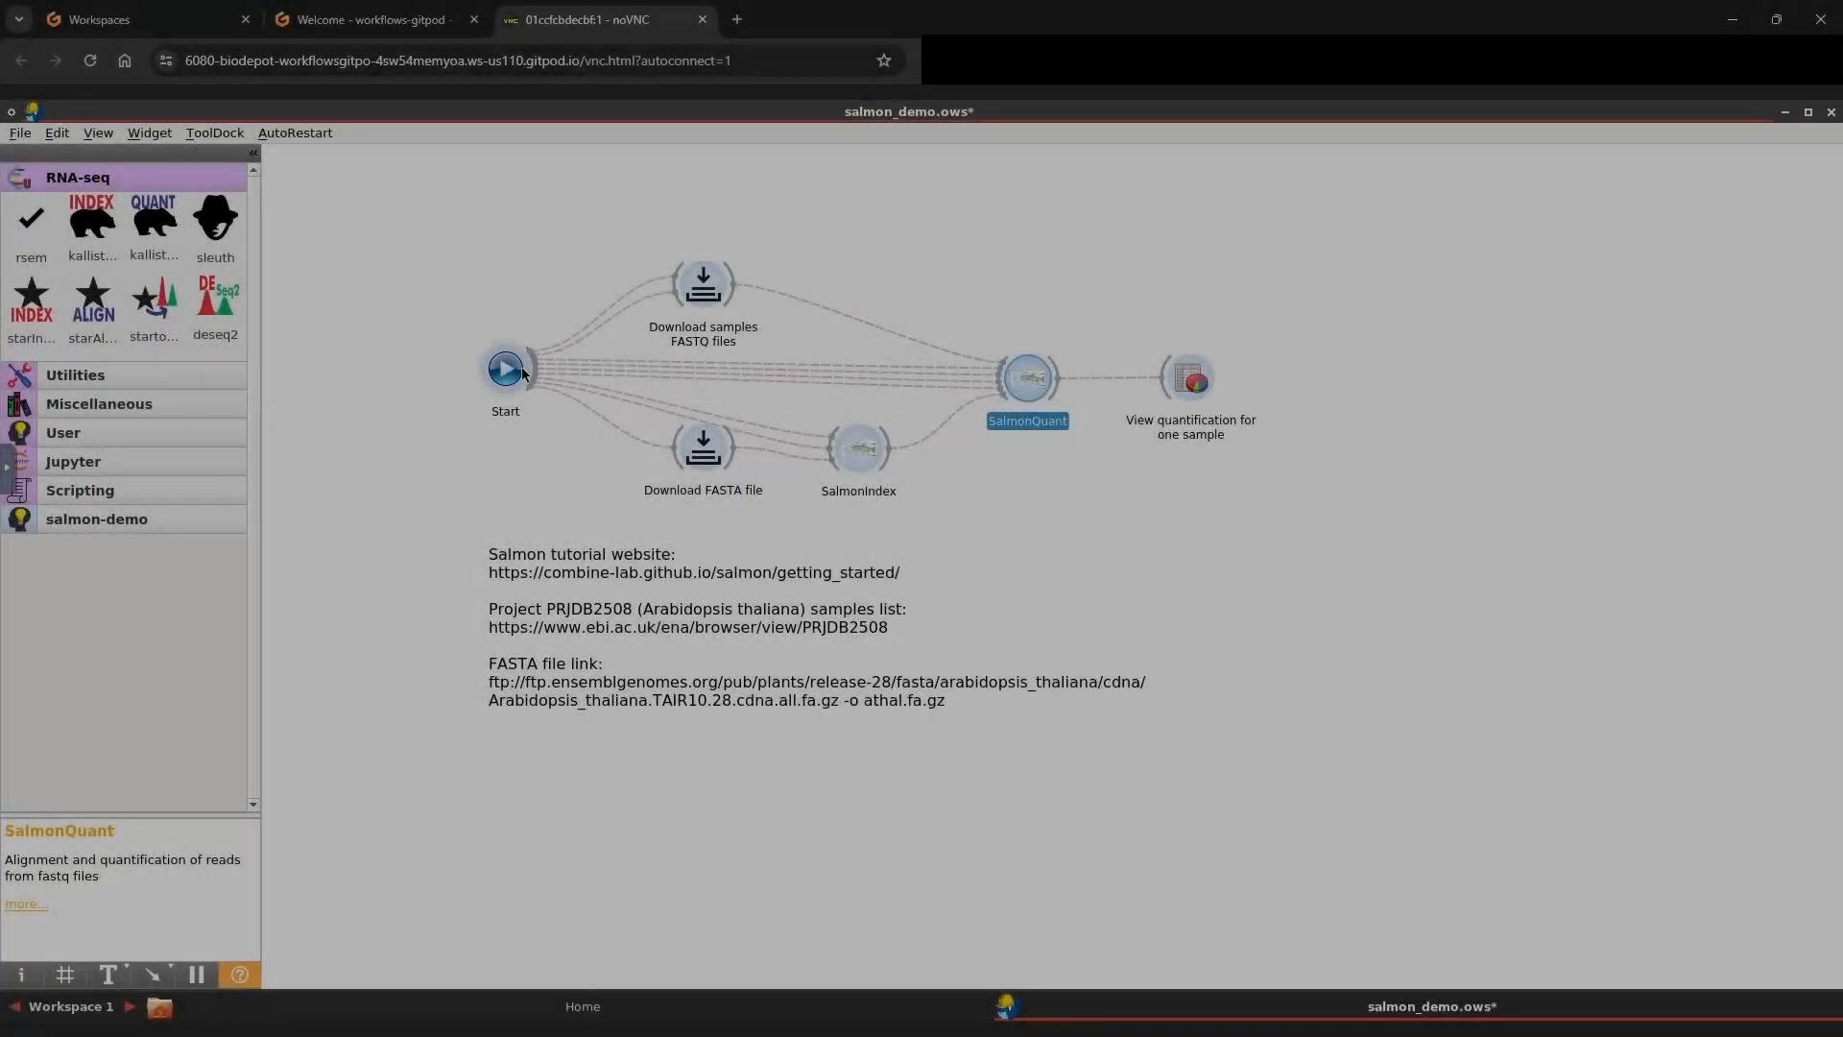
- Run the workflow from the Start widget in Test mode without generating results, and look at its console
double_click(523, 374)
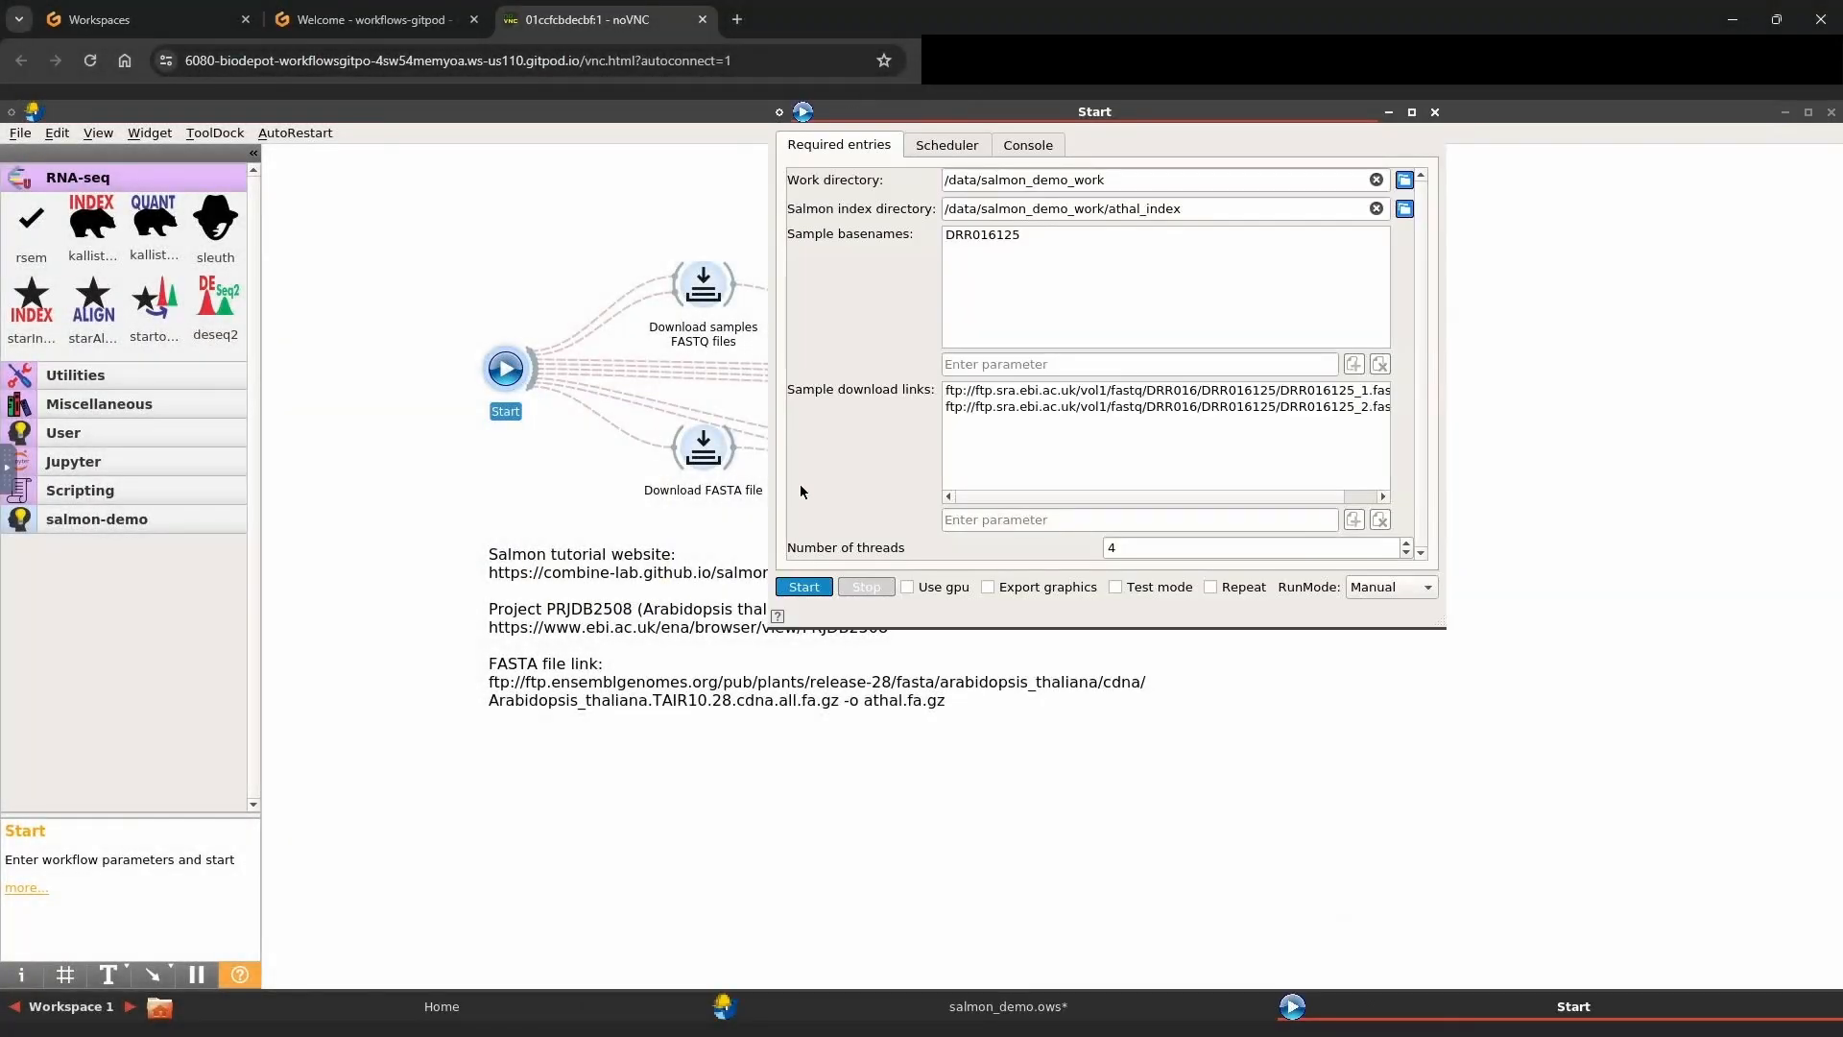
click(1356, 590)
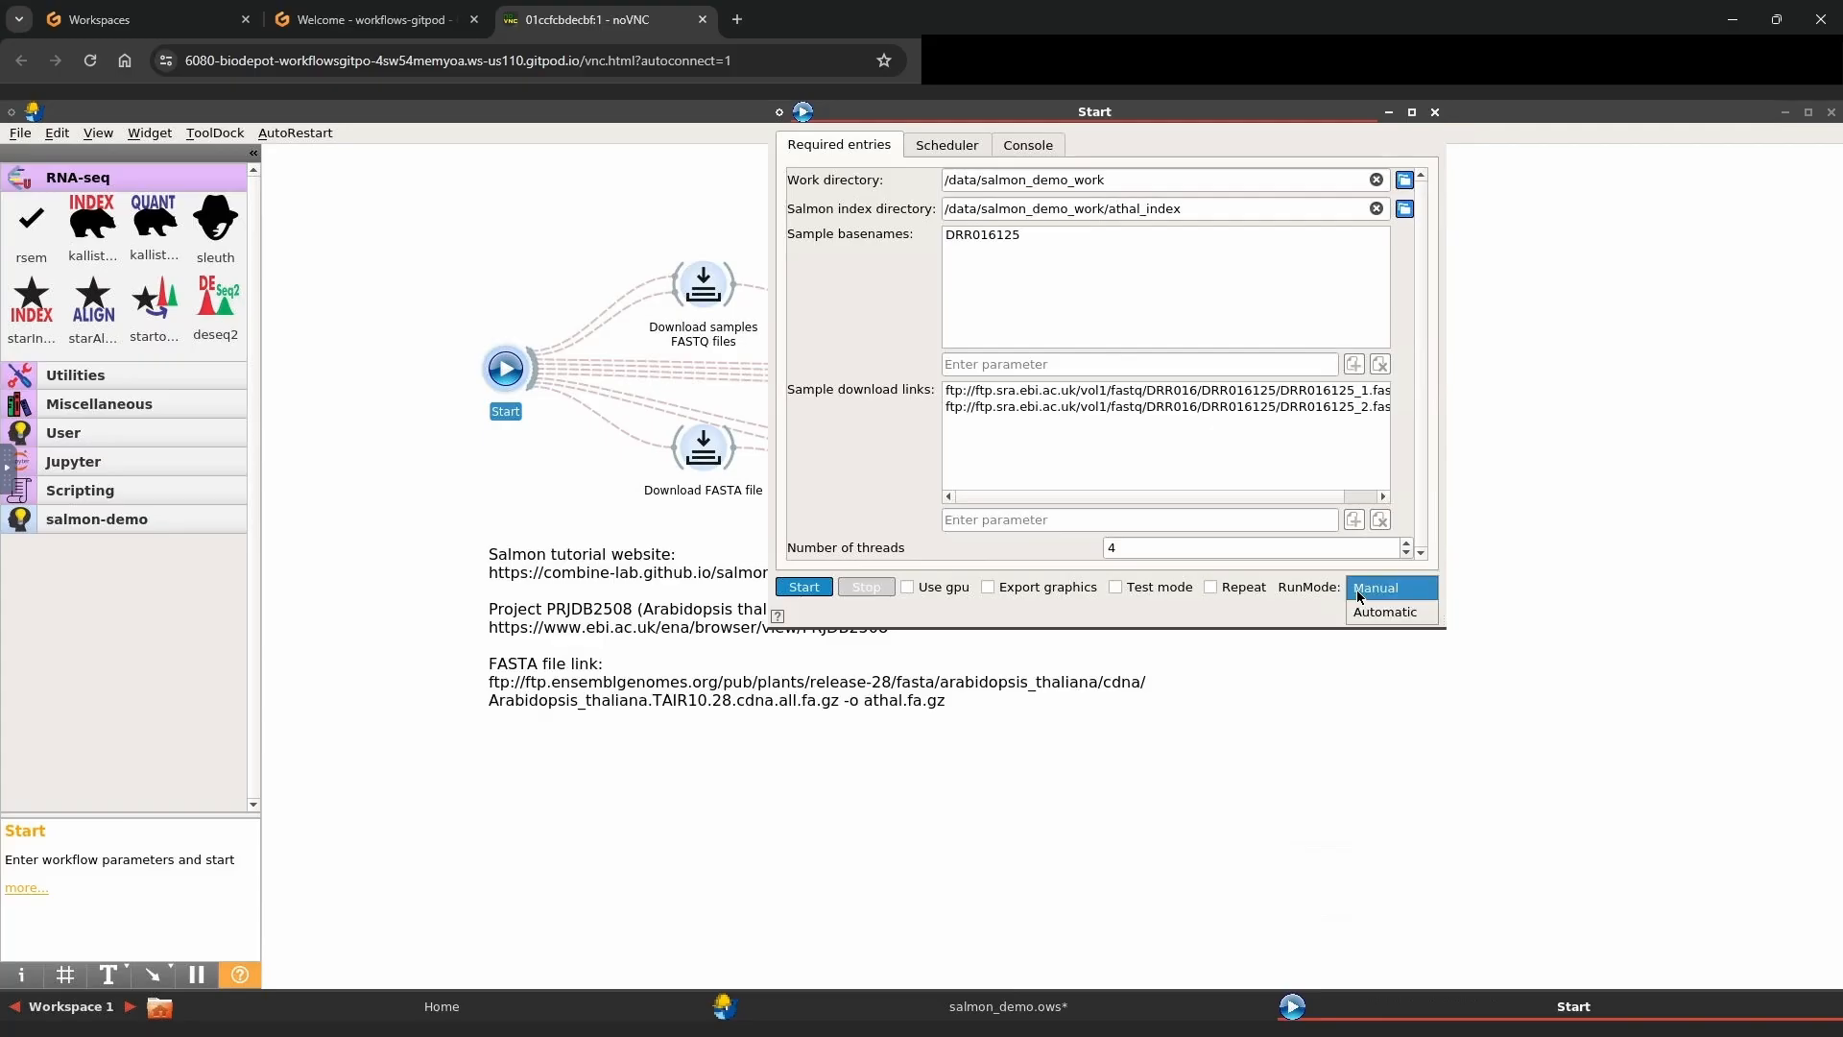
click(1114, 594)
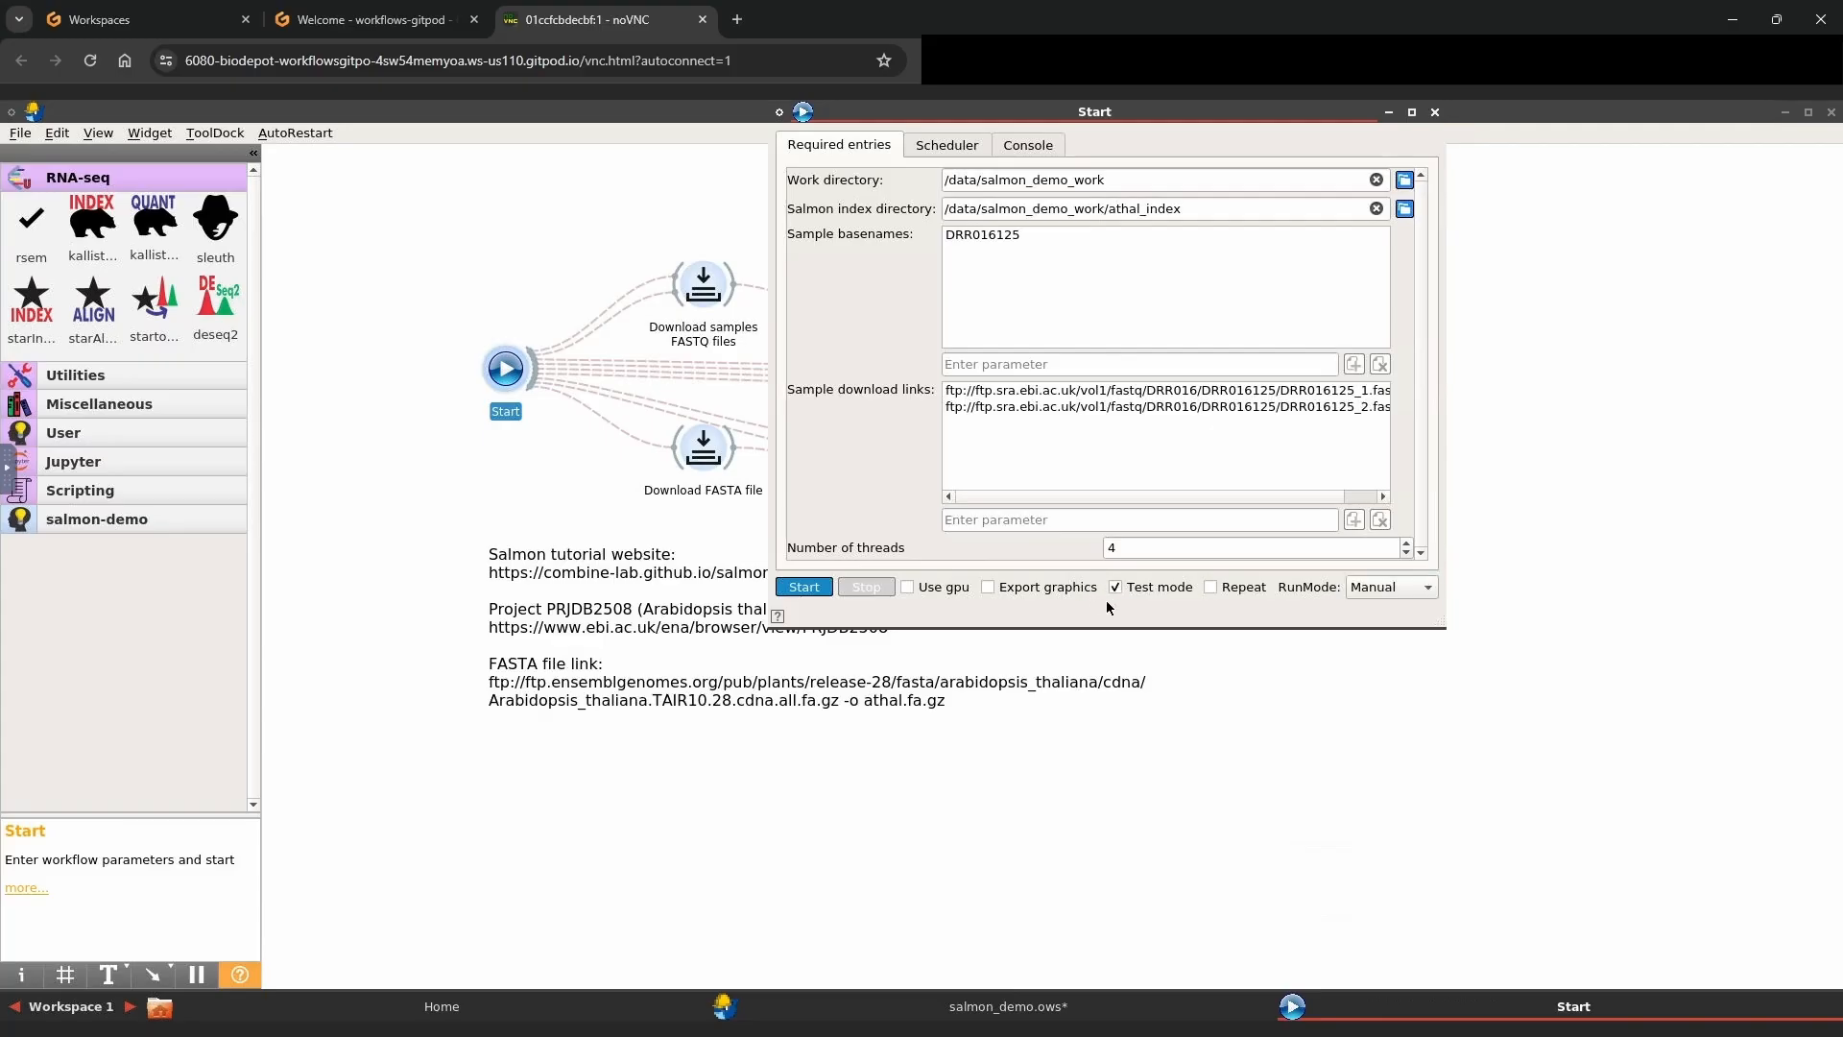
click(802, 589)
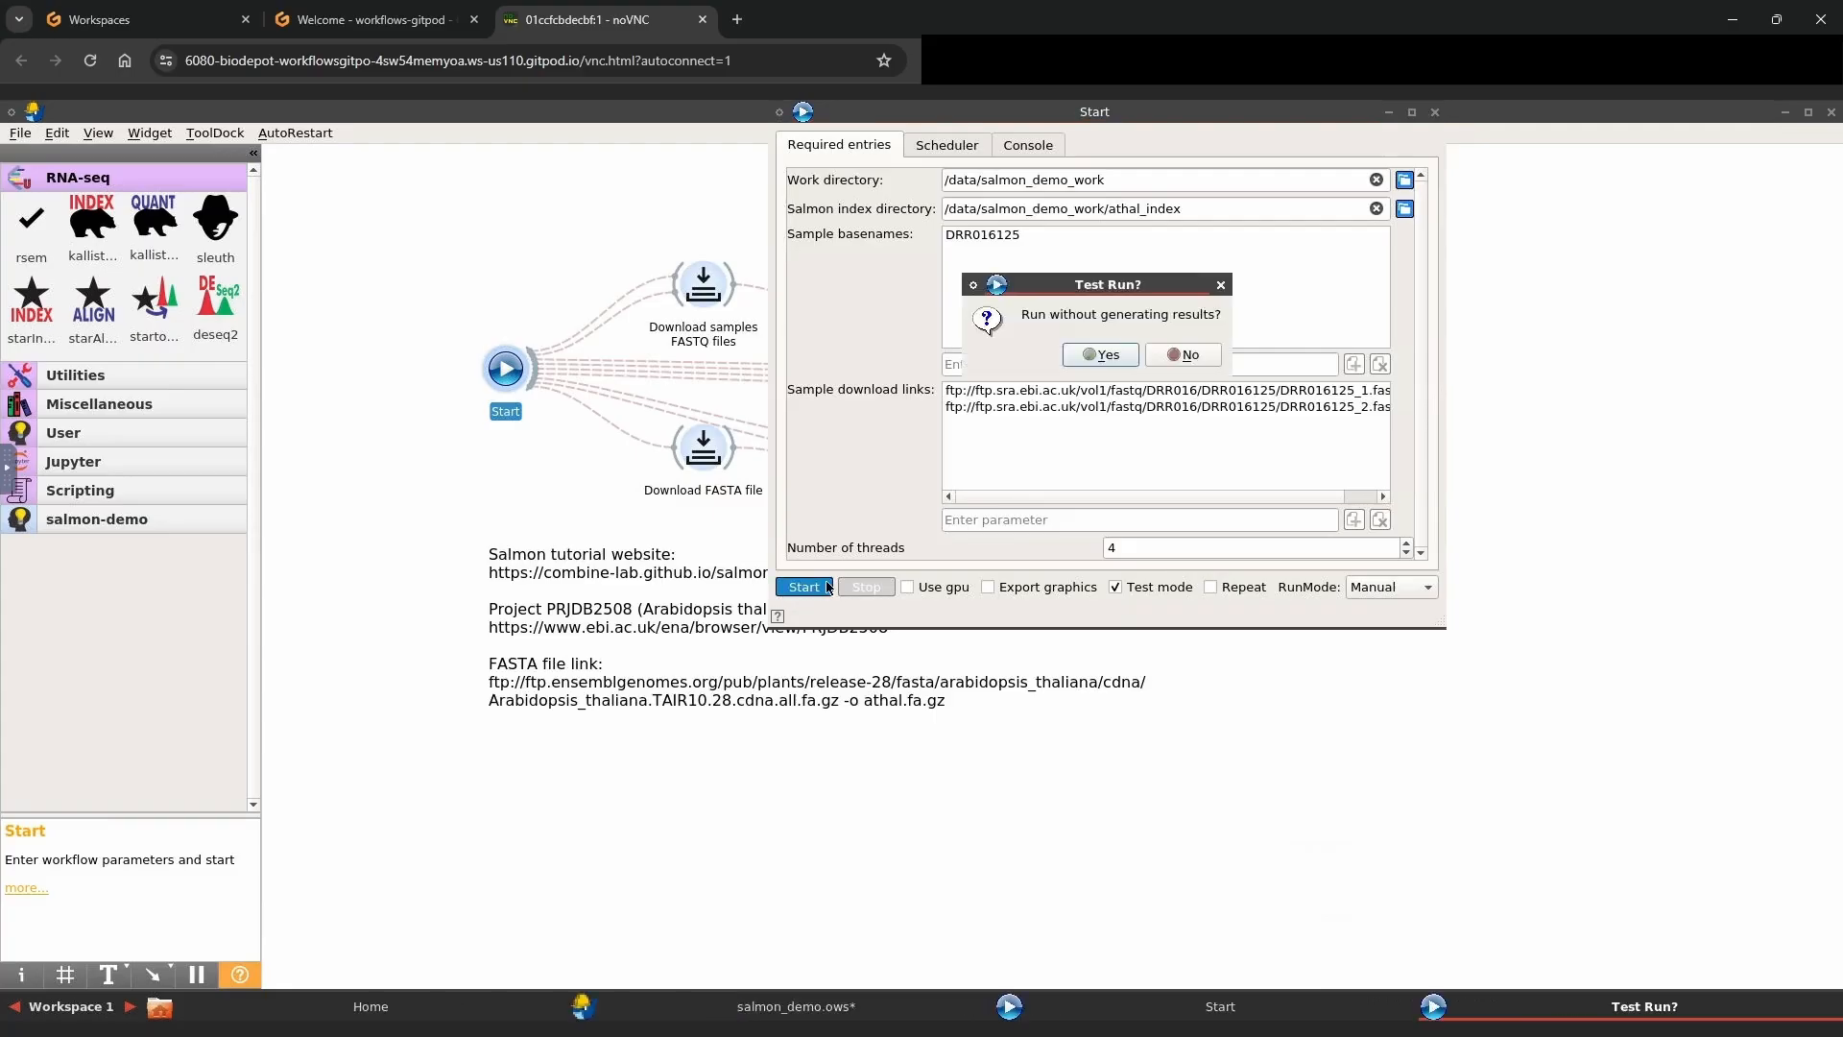
click(1099, 355)
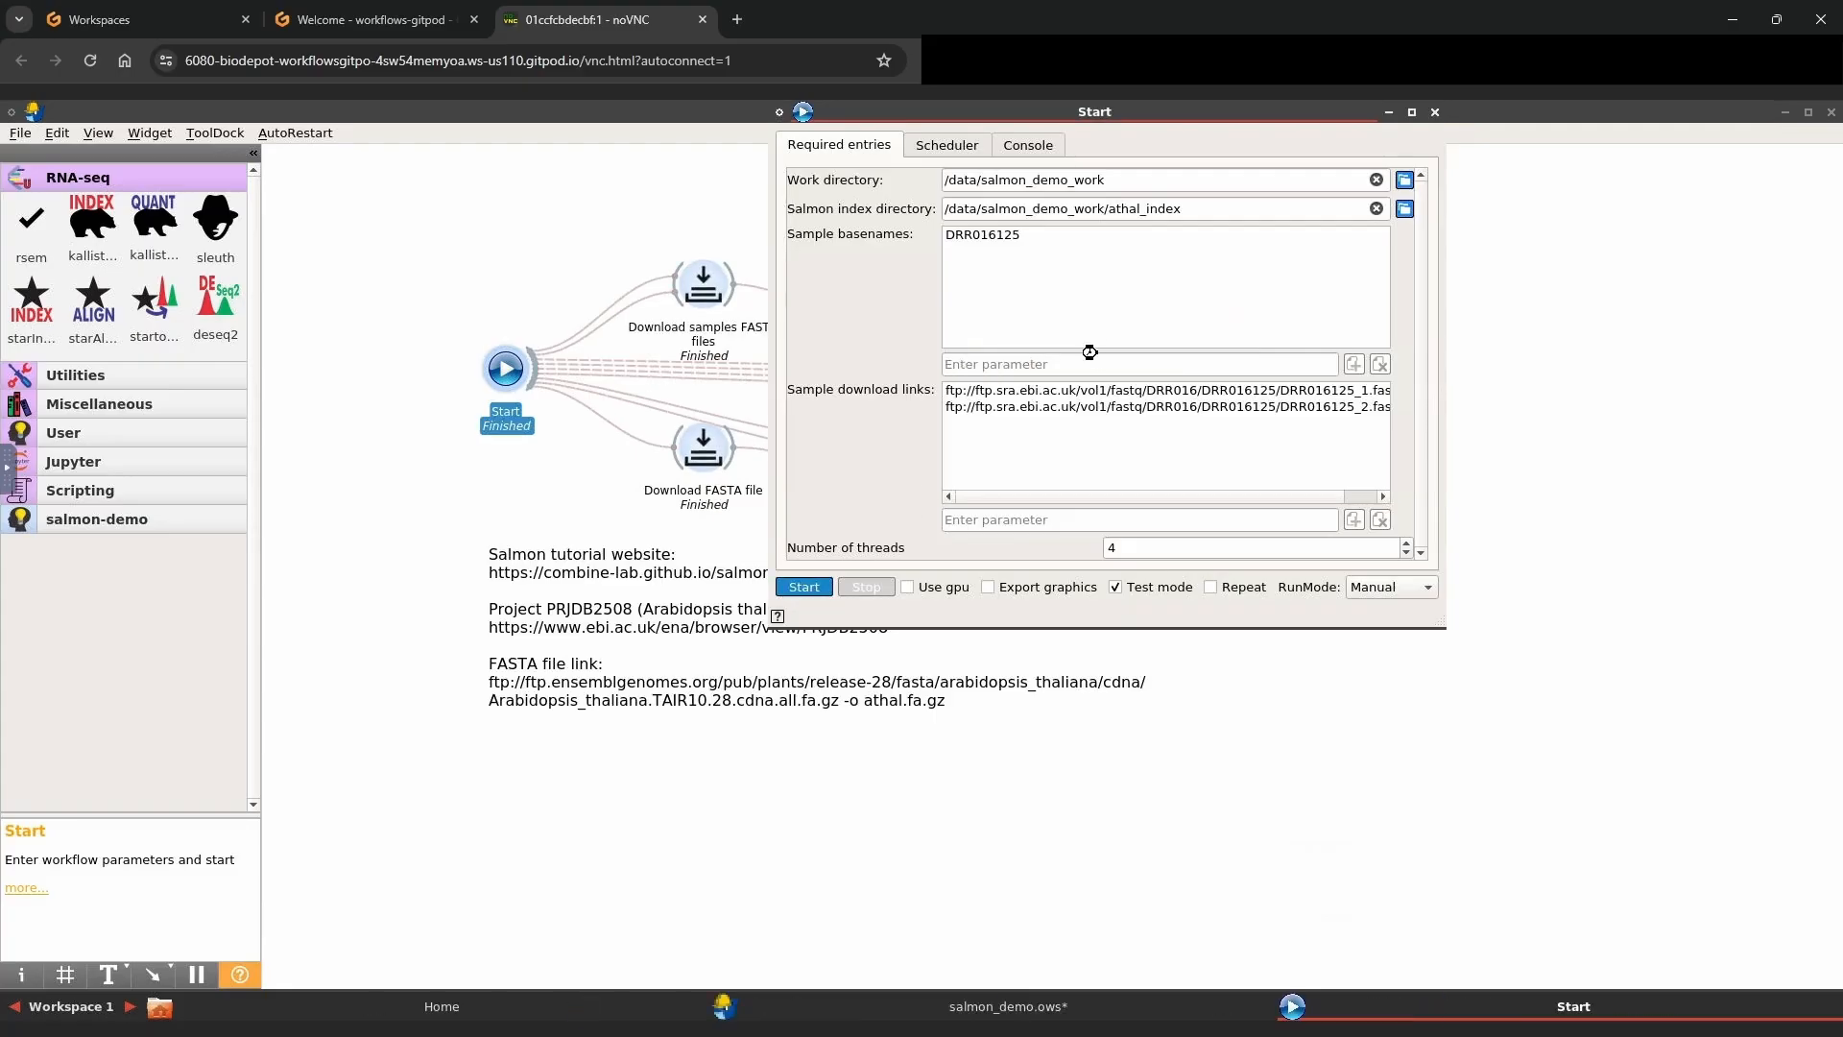
click(1056, 148)
click(835, 151)
click(565, 245)
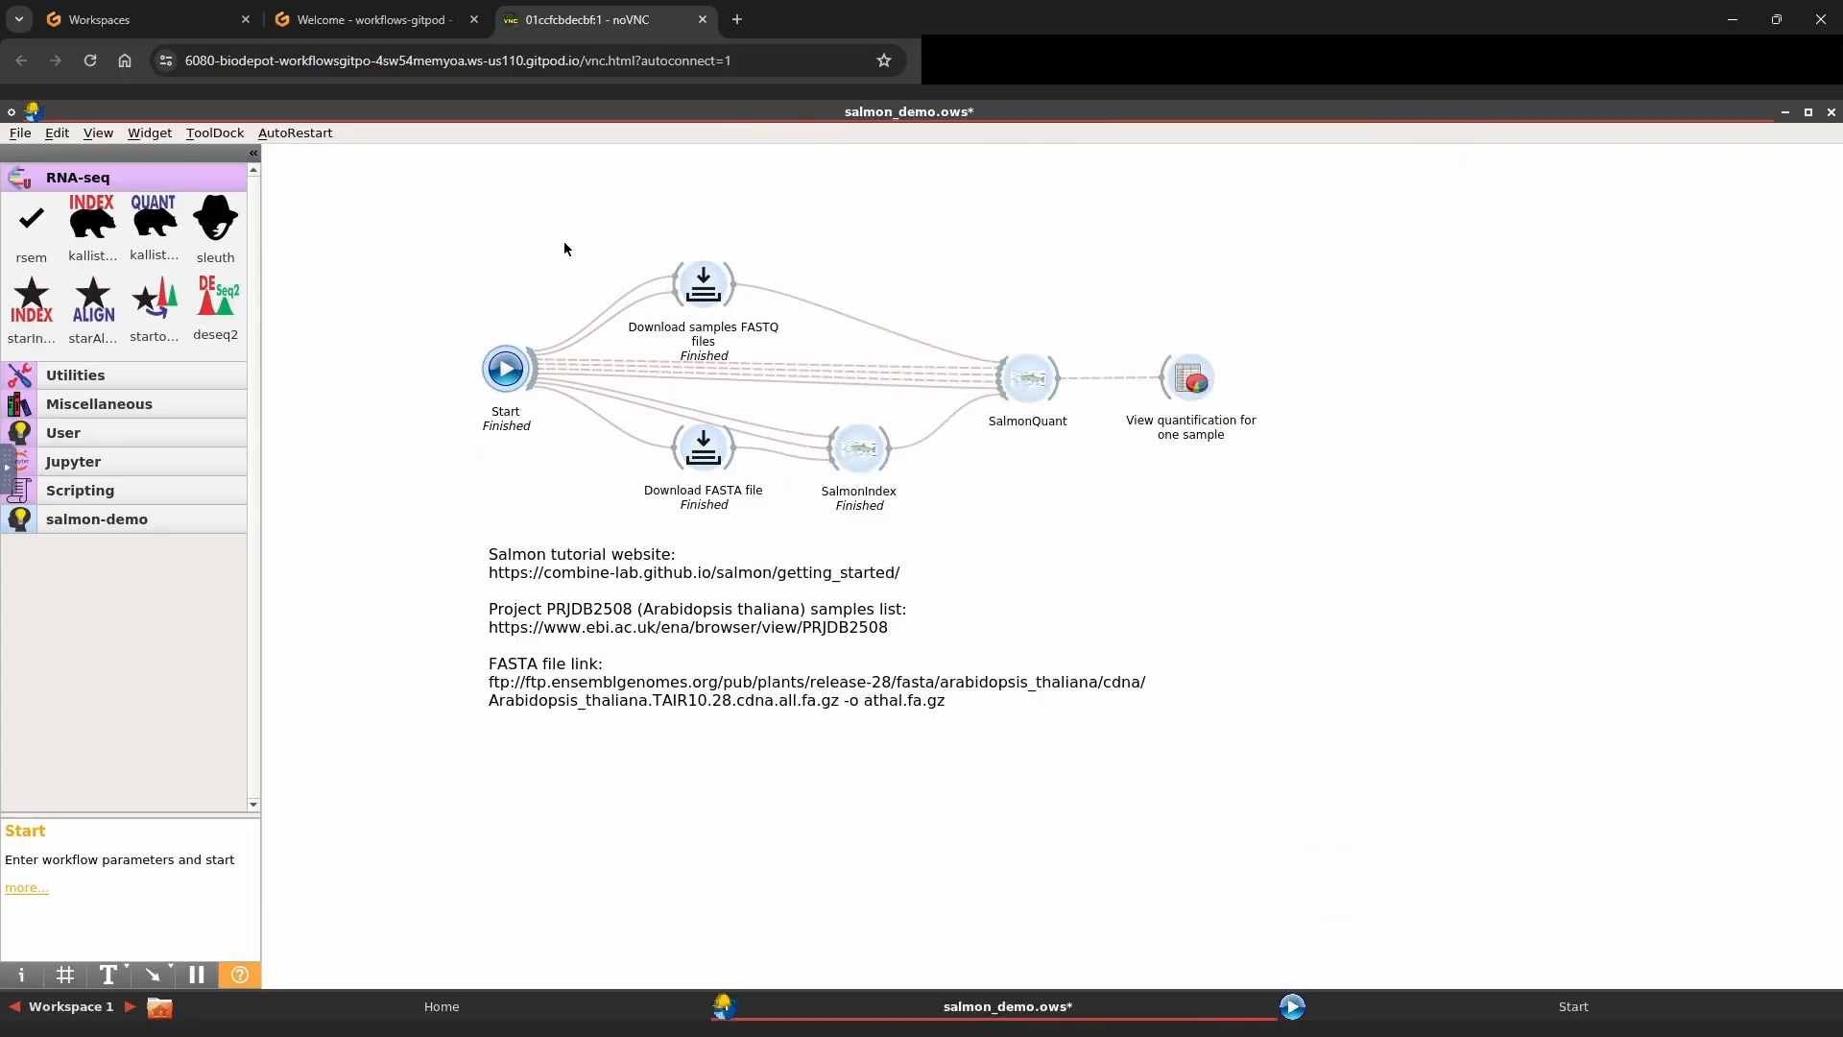
- Check the number of threads in the optional entries of SalmonIndex and SalmonQuant and the required entries of SalmonIndex
double_click(866, 457)
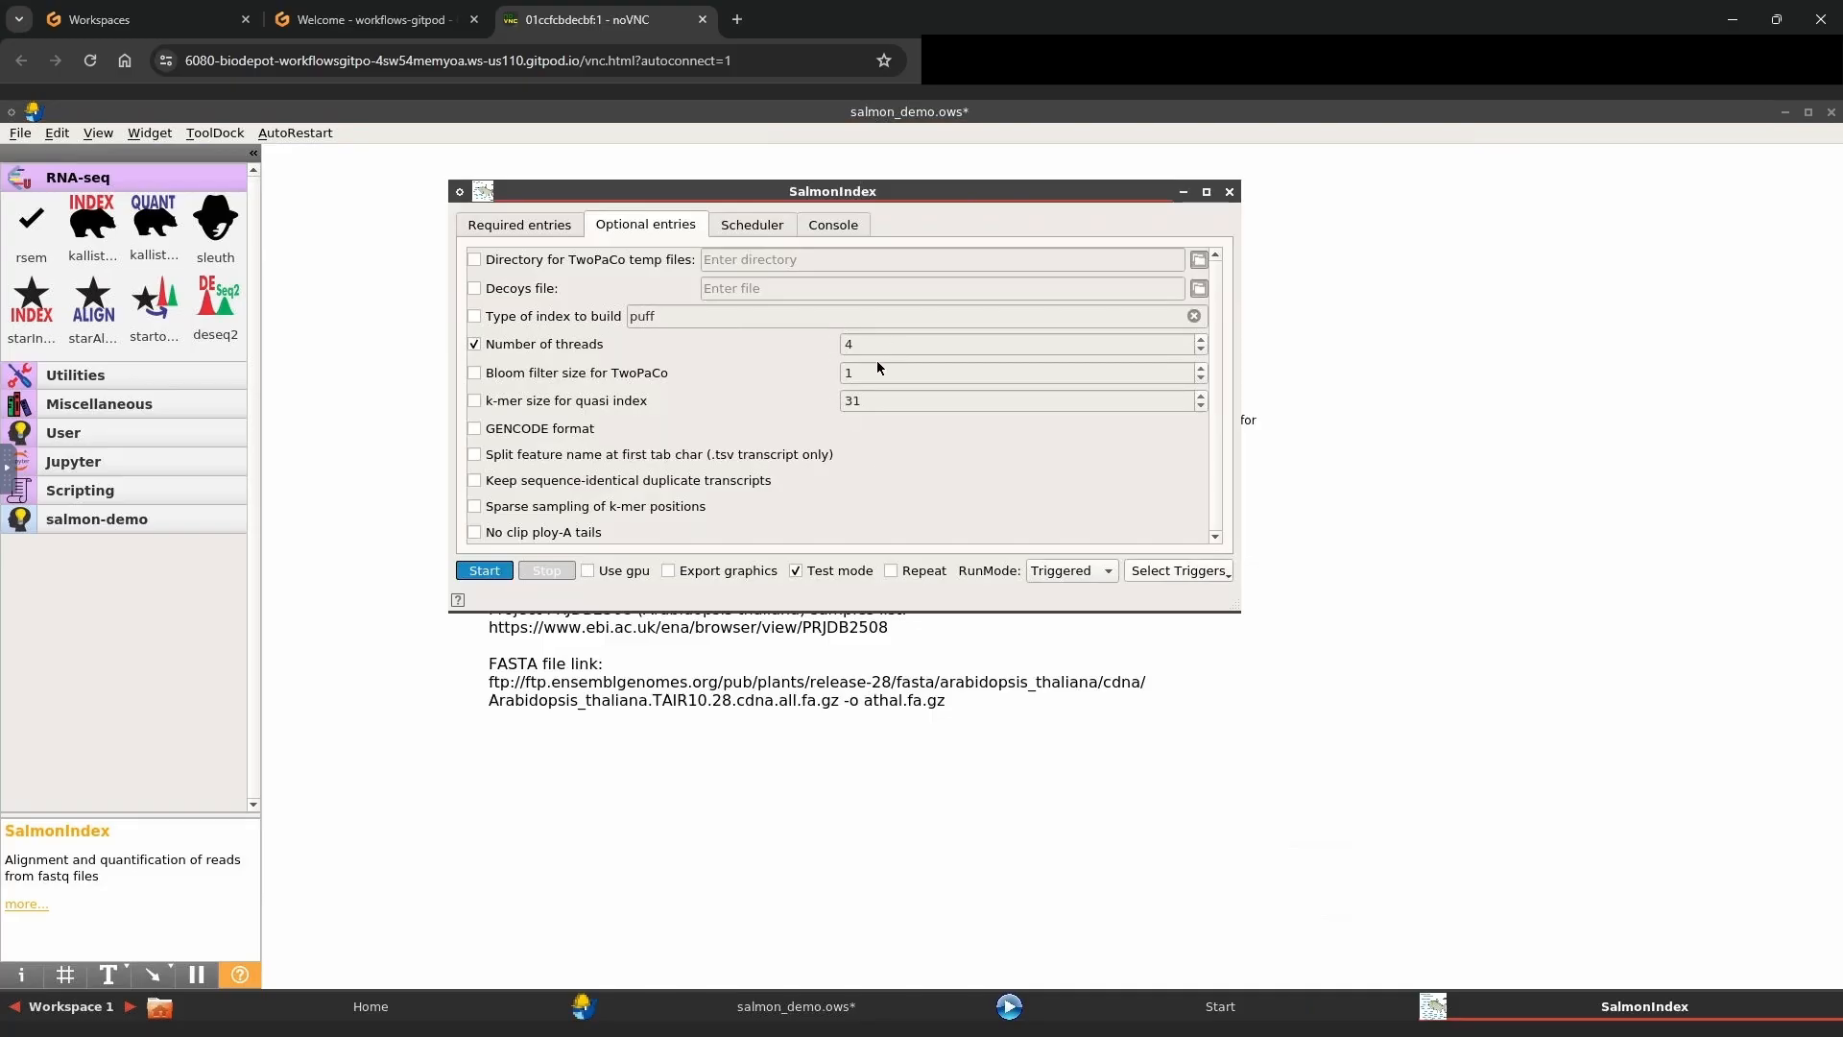
click(566, 227)
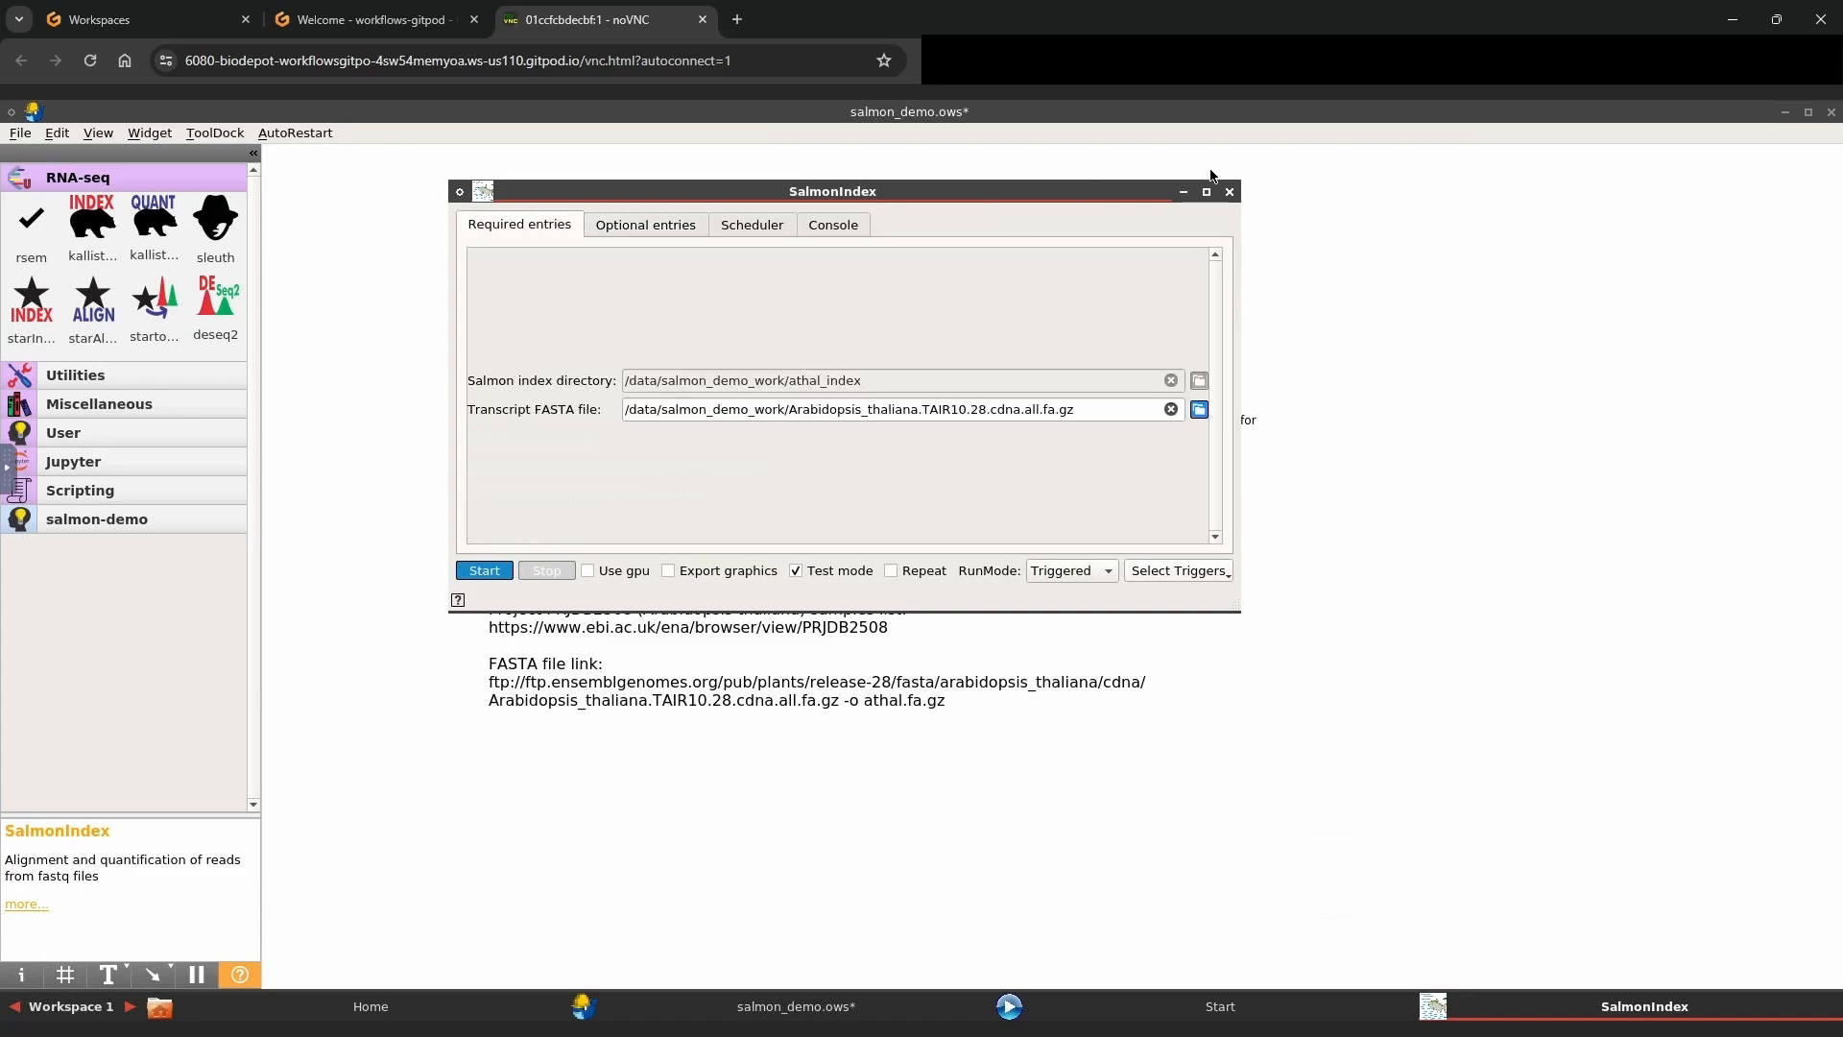
click(1230, 191)
double_click(1029, 380)
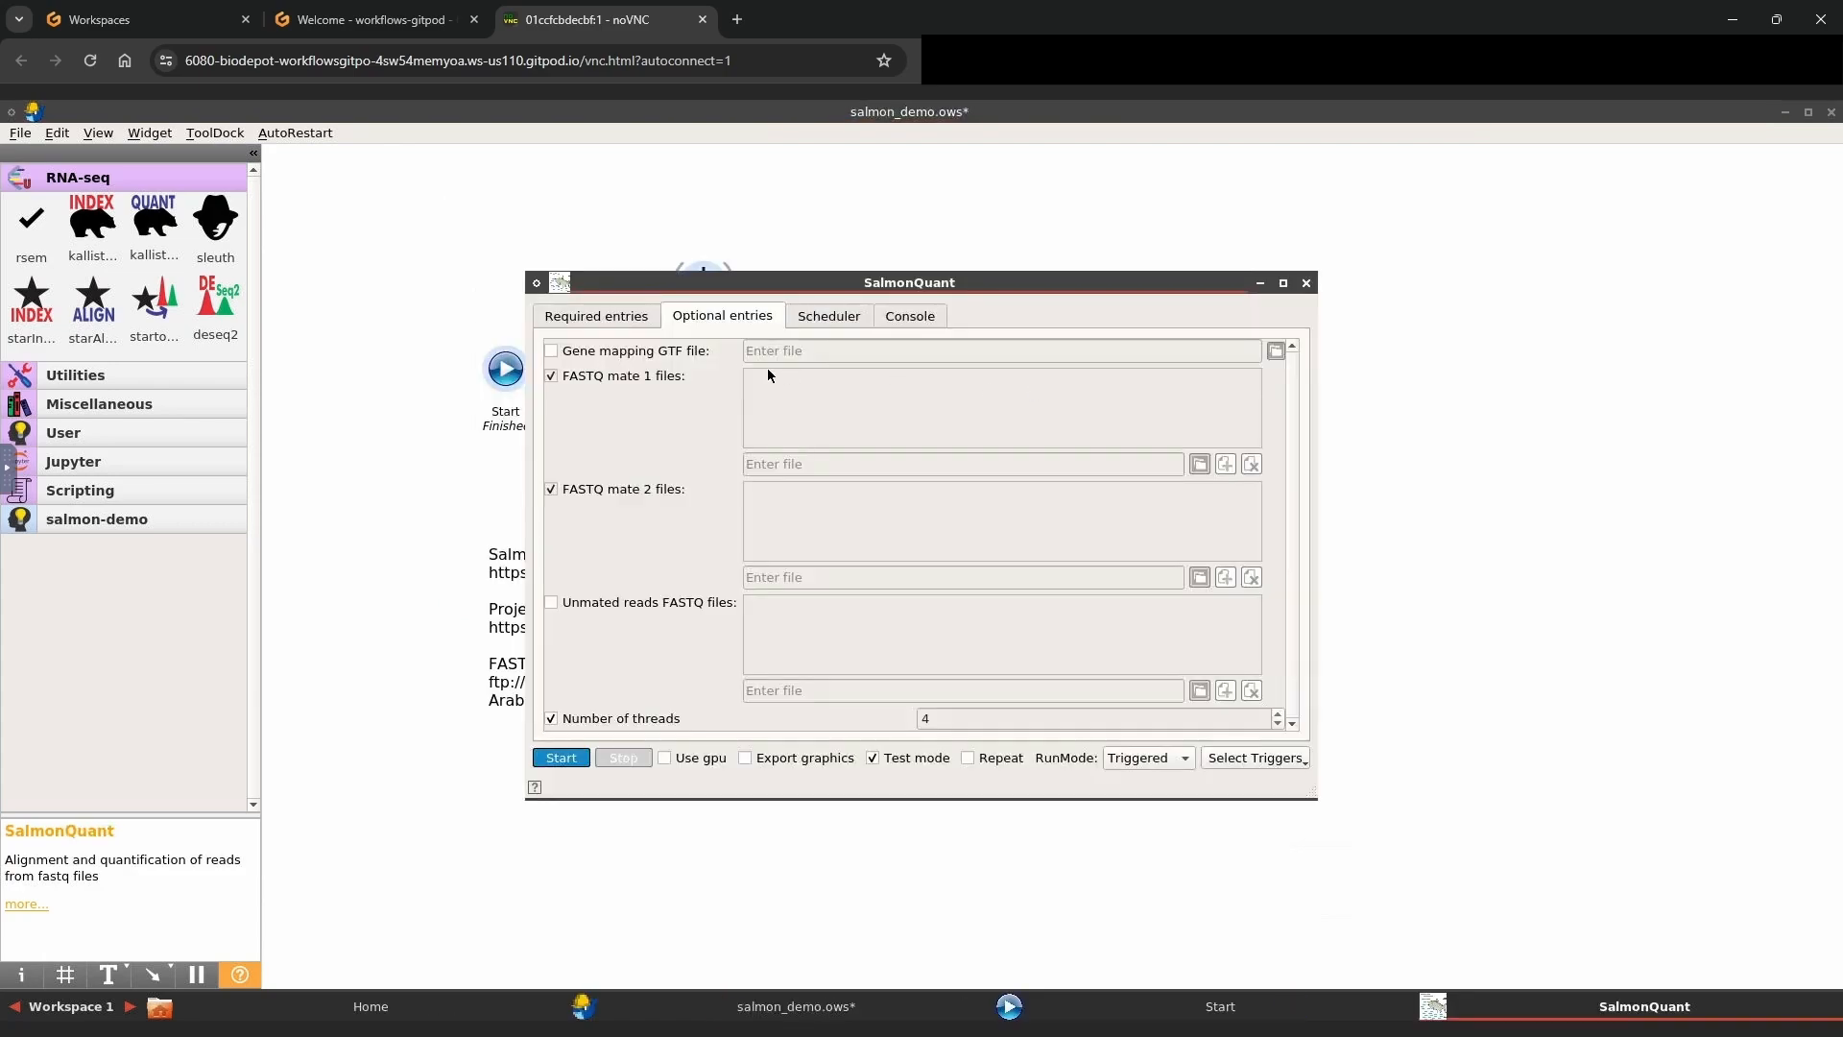
click(1307, 283)
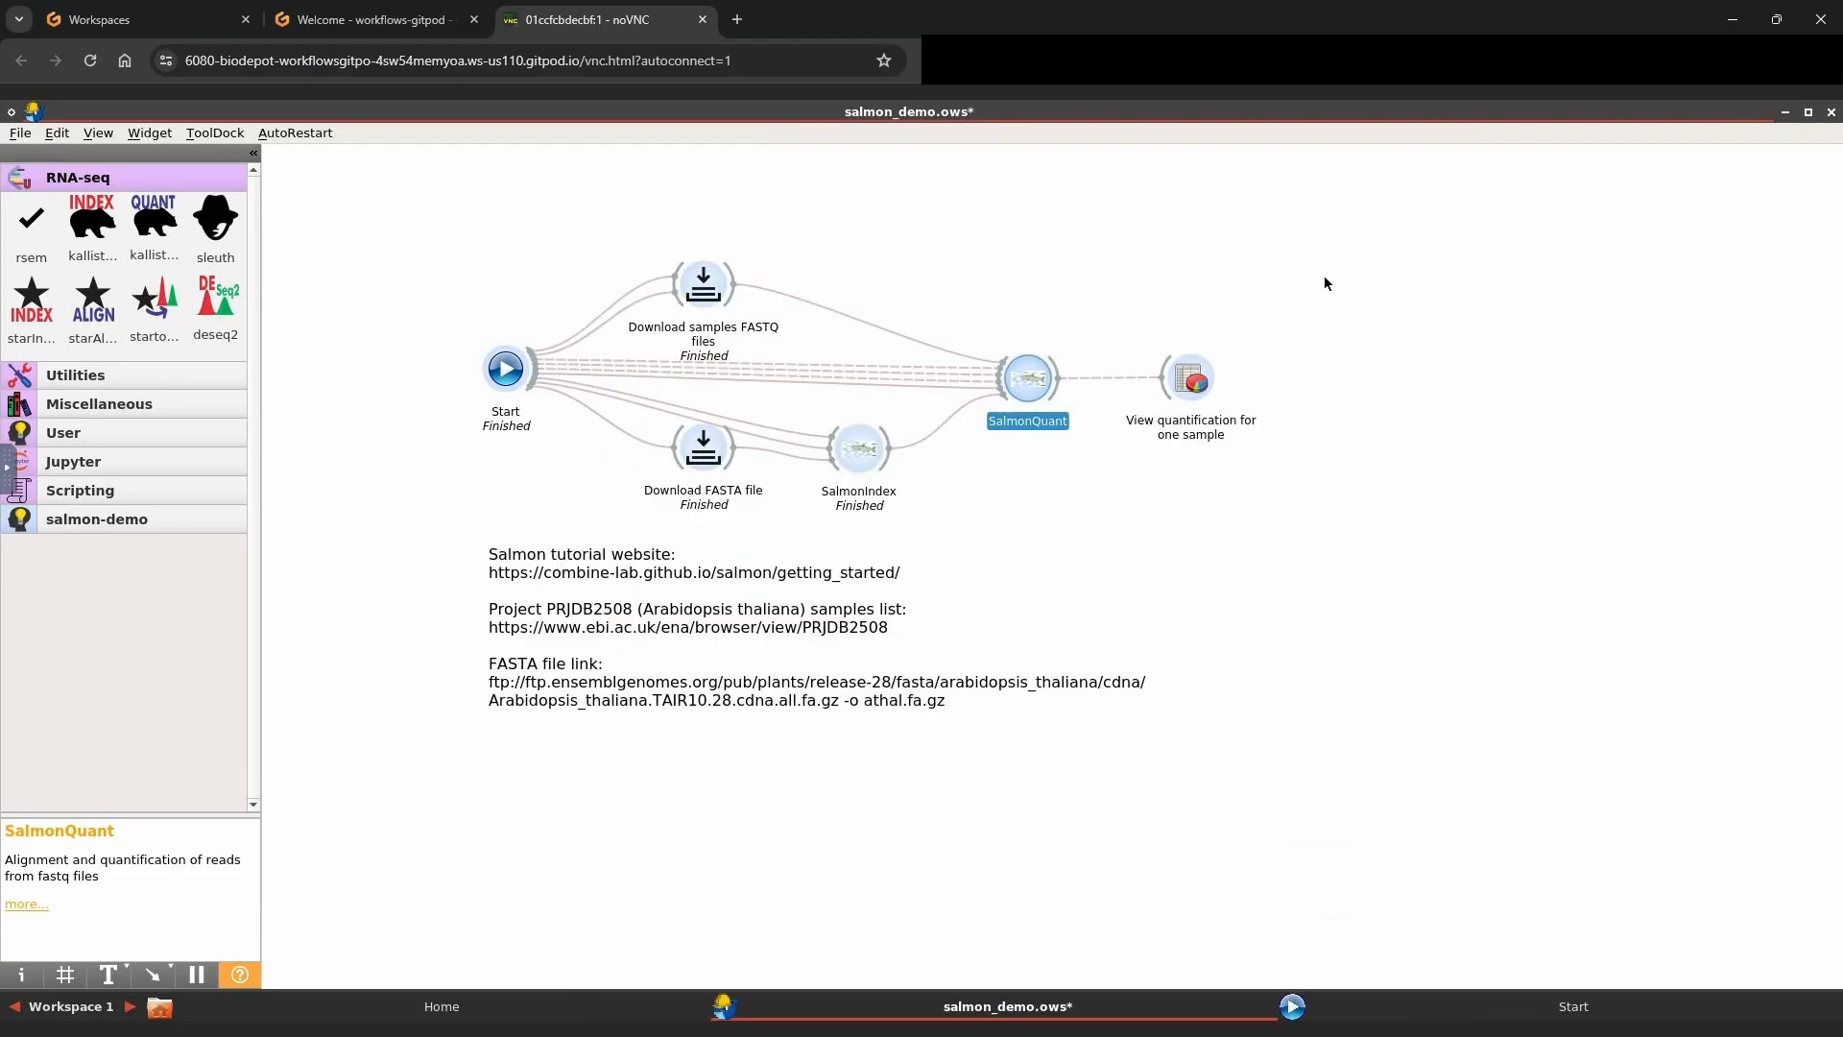